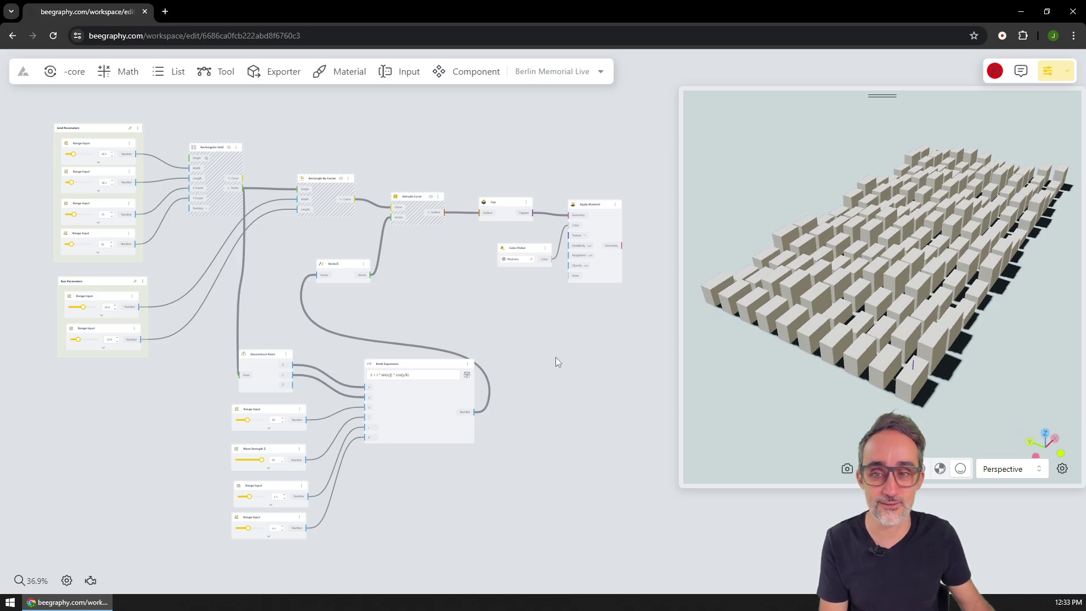
Set the first Range Input in the Box Parameters group to 20
scroll(207, 254, "up", 3)
scroll(206, 252, "down", 2)
left_click_drag(210, 249, 183, 215)
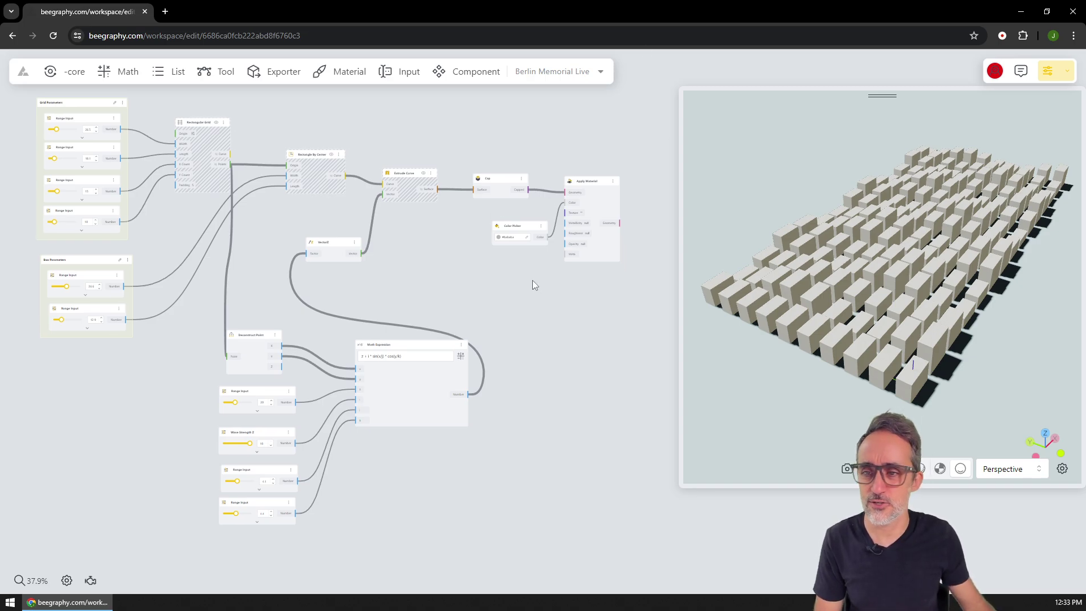
scroll(73, 176, "up", 5)
scroll(218, 252, "down", 2)
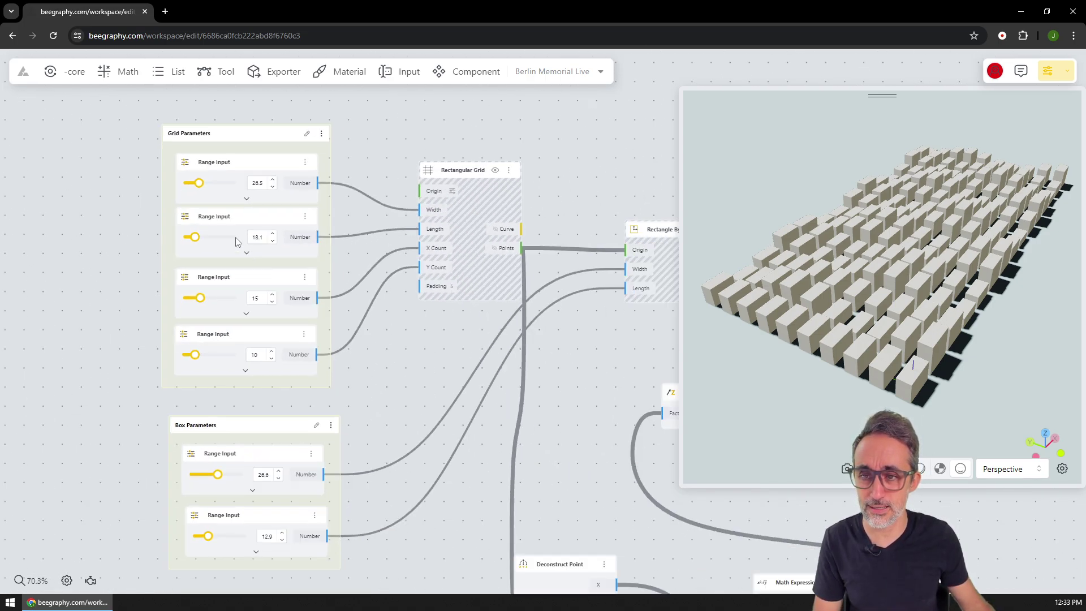
left_click_drag(921, 339, 933, 357)
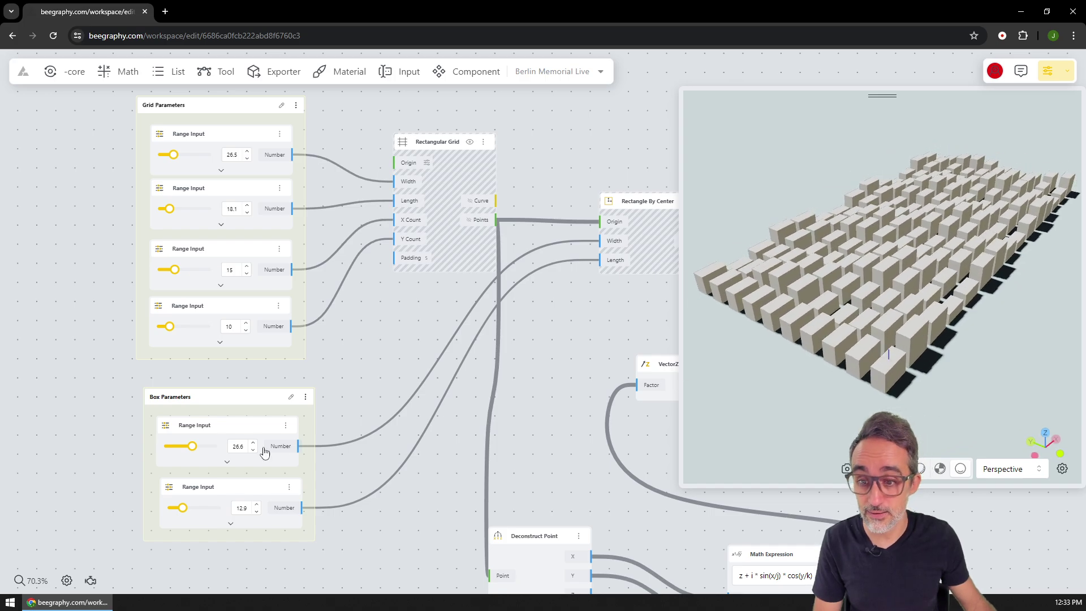
double_click(247, 447)
type("20")
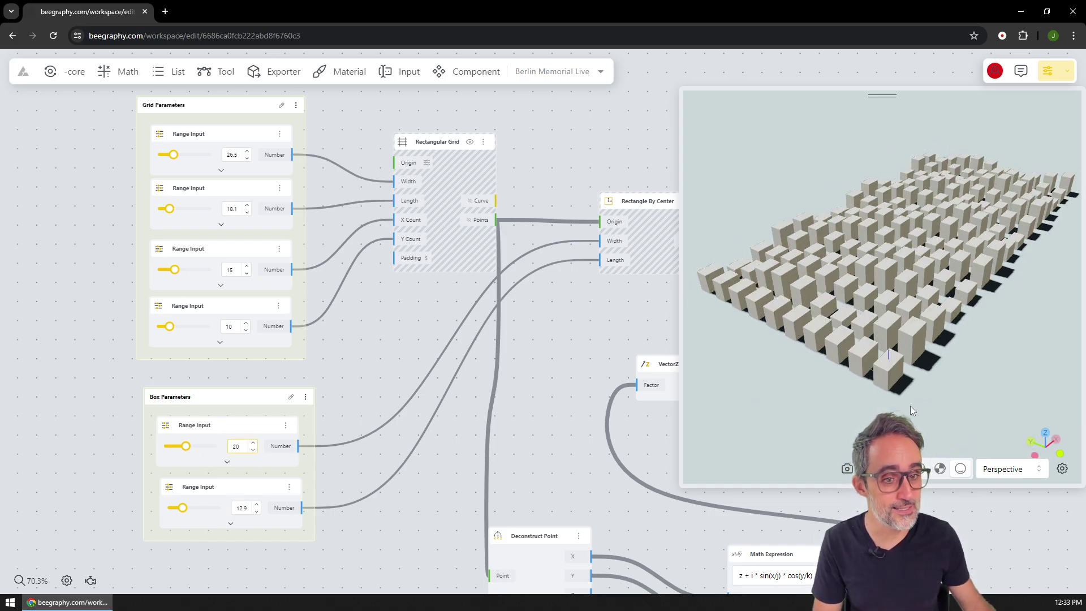
left_click_drag(871, 411, 890, 391)
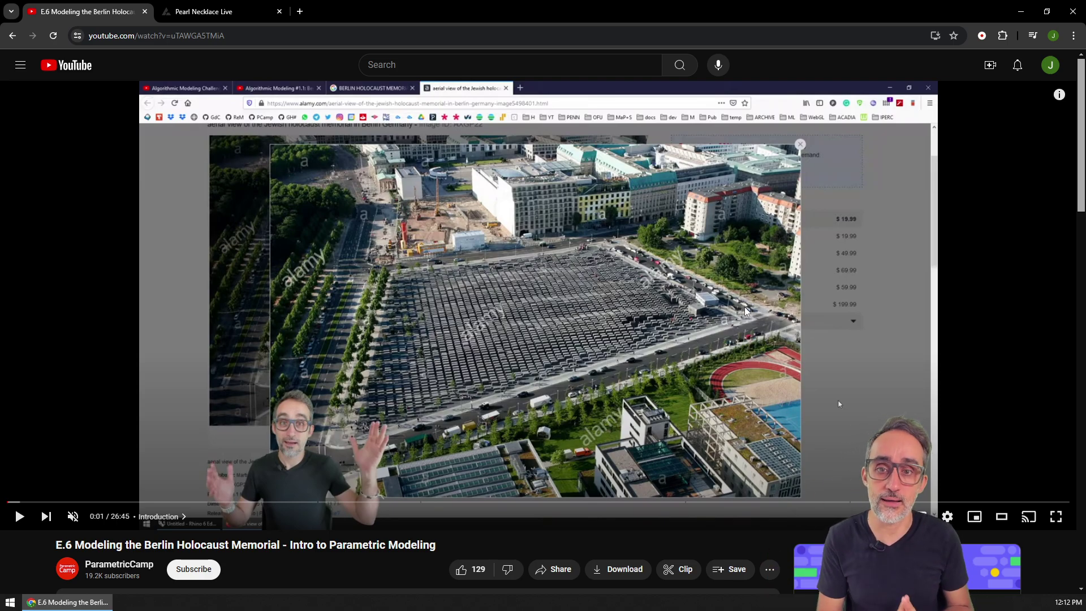
Skim the Berlin Holocaust Memorial reference video through the point-grid and box sketches to about 7:37, and close it
left_click_drag(25, 502, 239, 506)
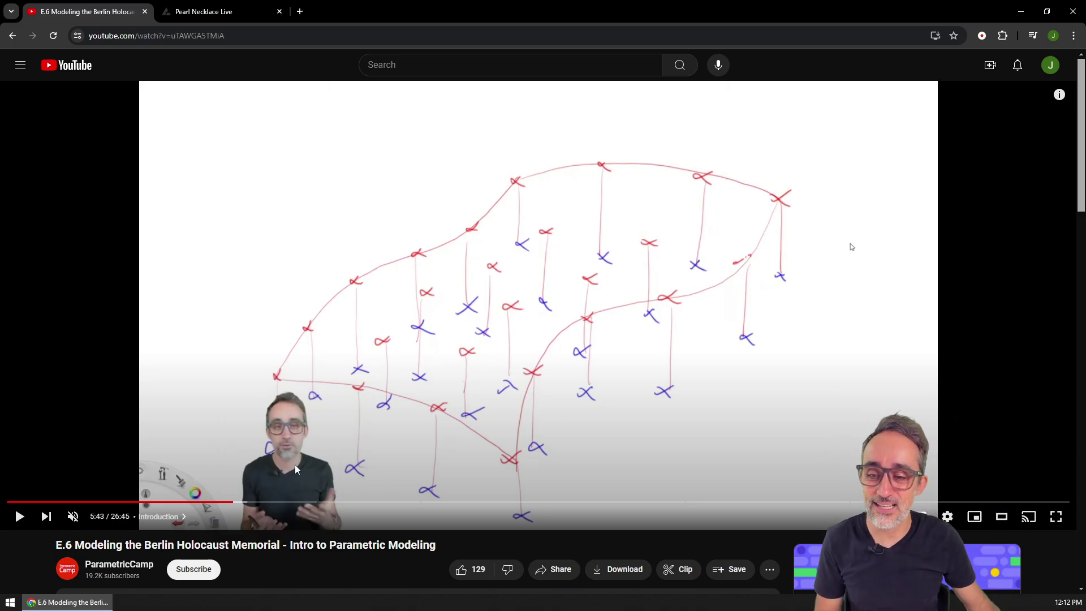
left_click_drag(257, 502, 310, 507)
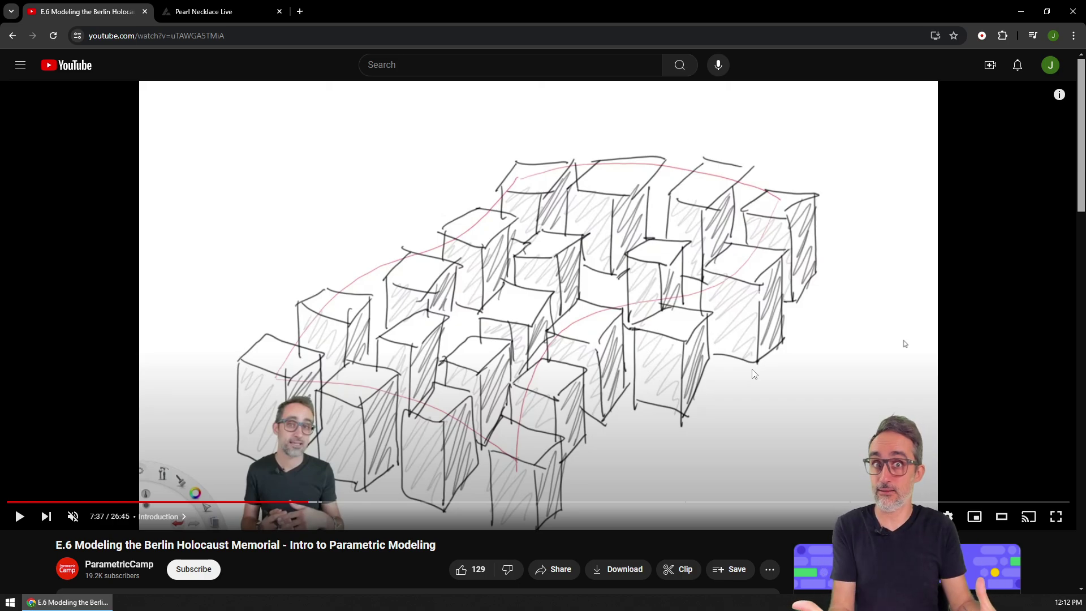
middle_click(61, 6)
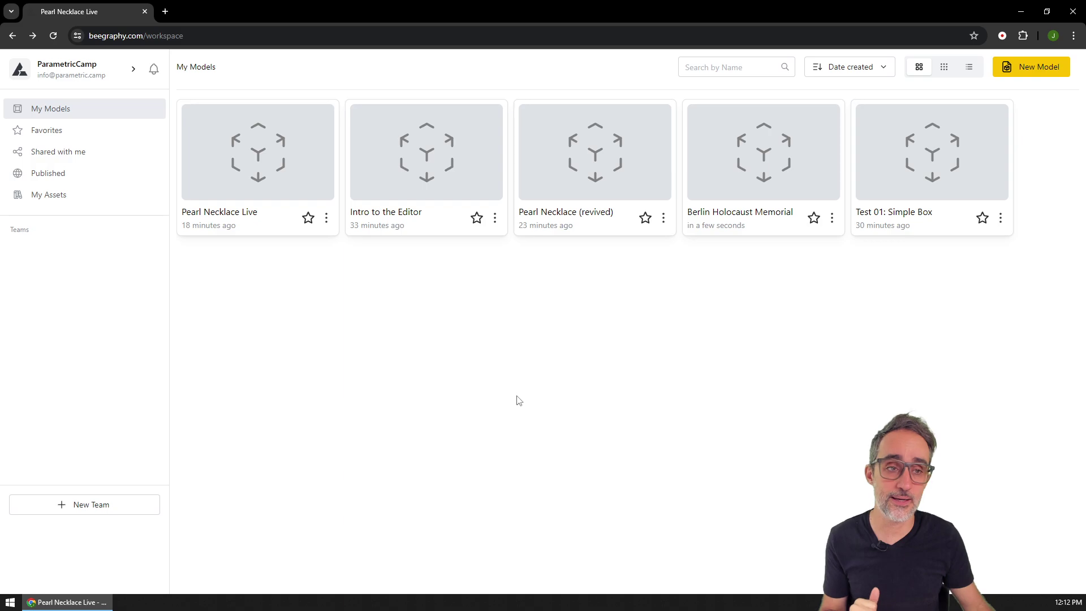
Create a new model named "Berlin Memorial Live"
left_click(1033, 68)
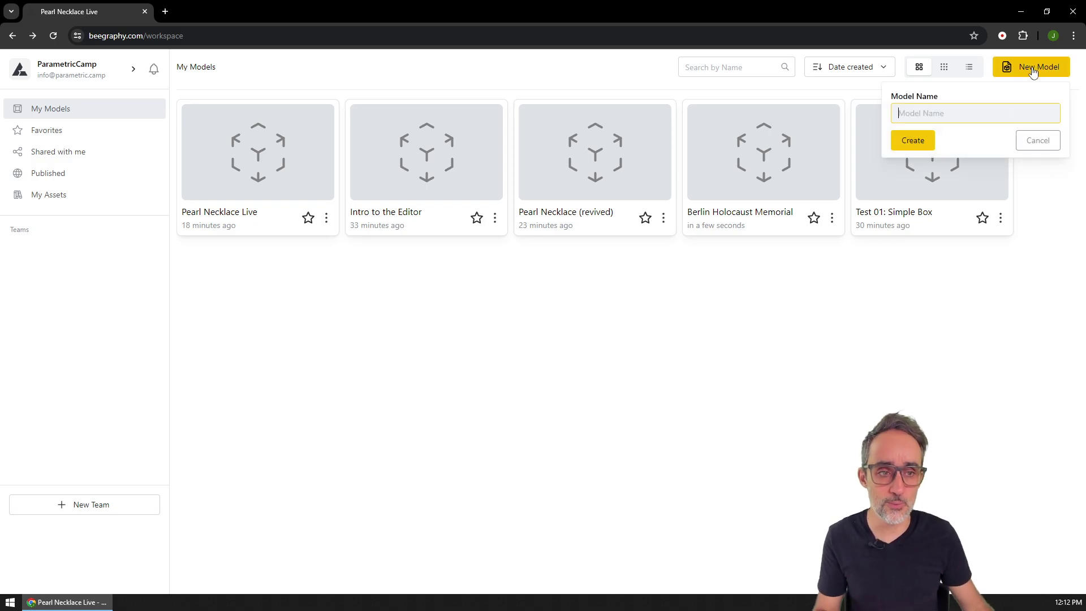
type("Berlin Memorial Live")
key("Return")
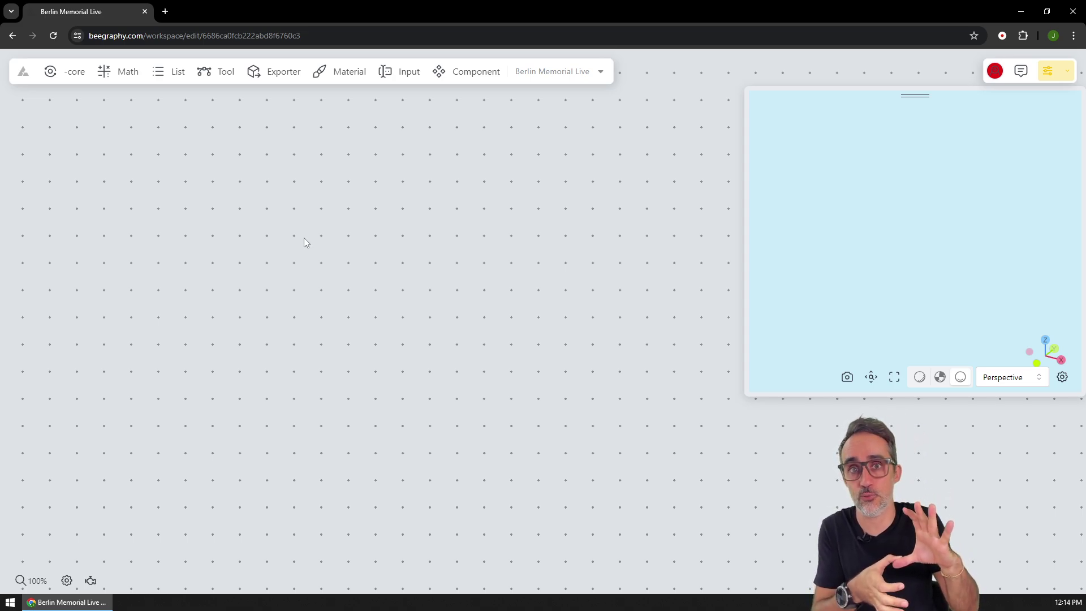
Add a Rectangular Grid component to the empty canvas and view its cells in the 3D preview
double_click(247, 234)
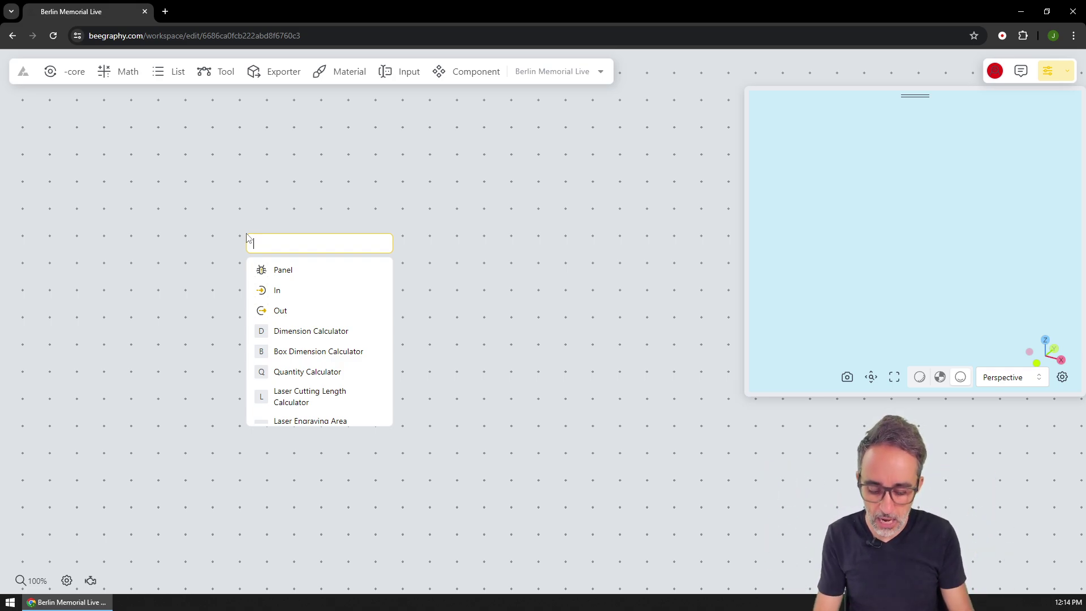
type("grid")
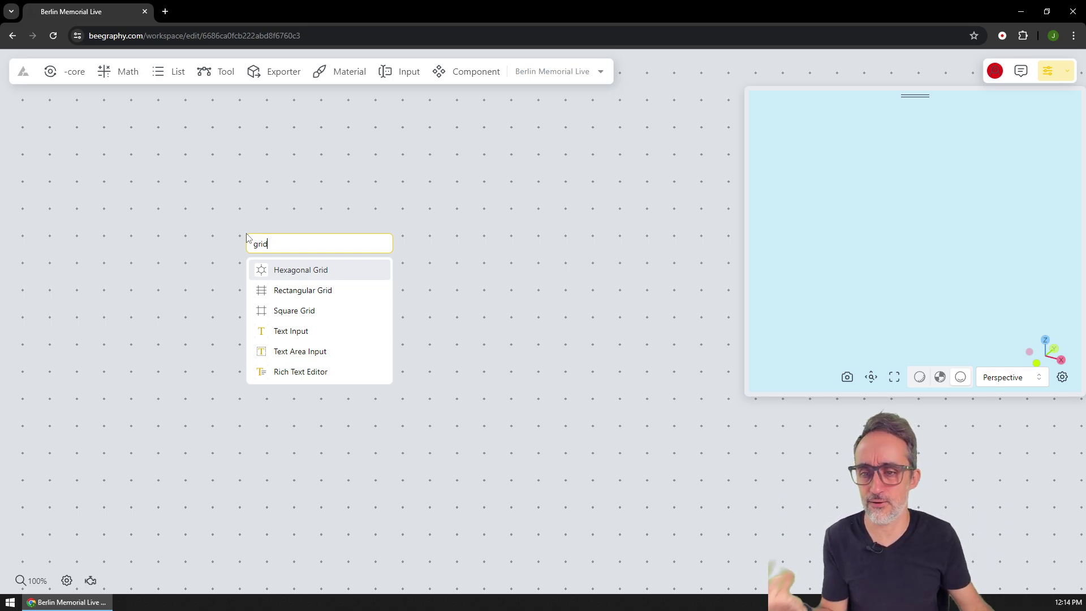
left_click(295, 297)
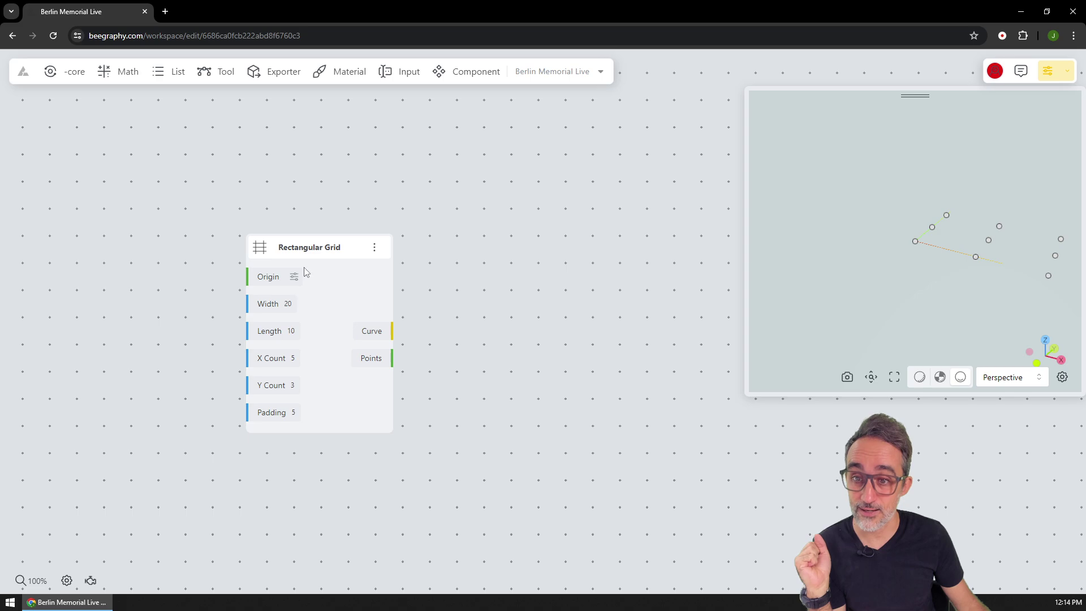
left_click_drag(826, 226, 916, 282)
left_click(874, 397)
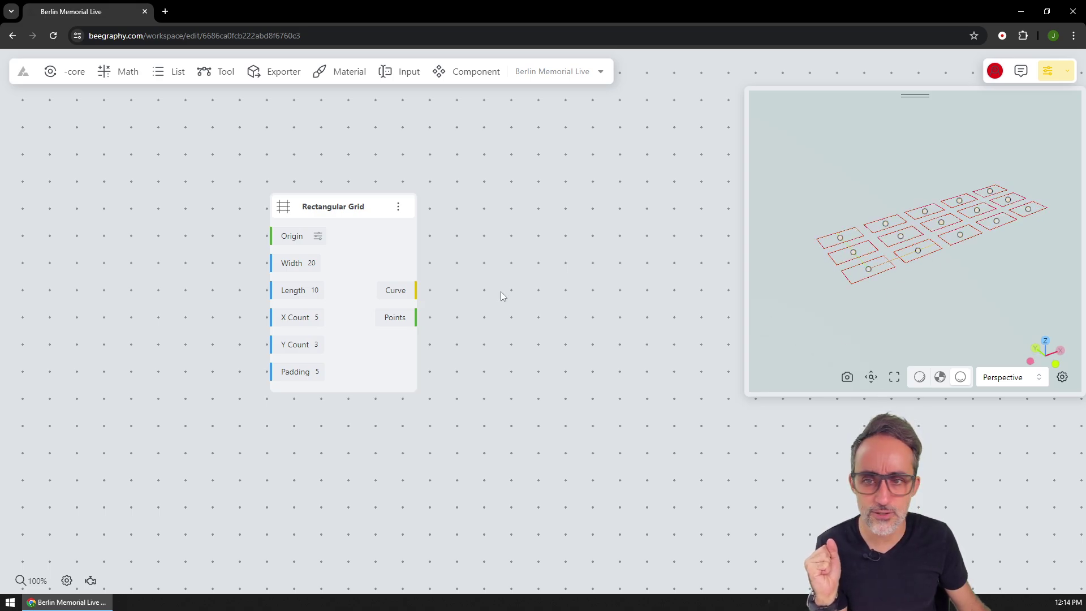
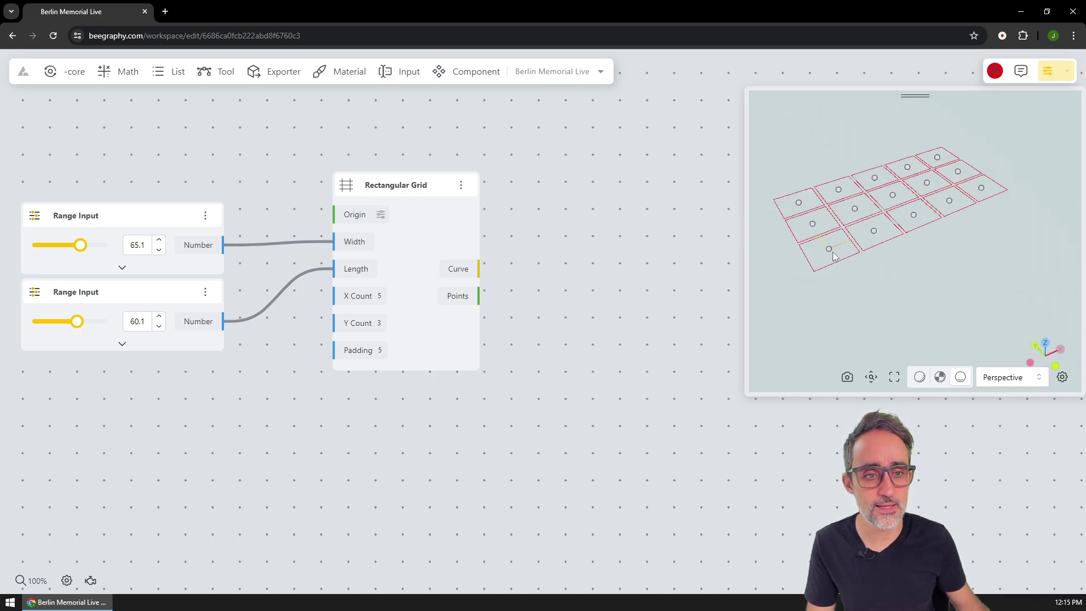
Add a third Range Input and place it below the two that drive the grid's width and length
left_click_drag(227, 368, 272, 328)
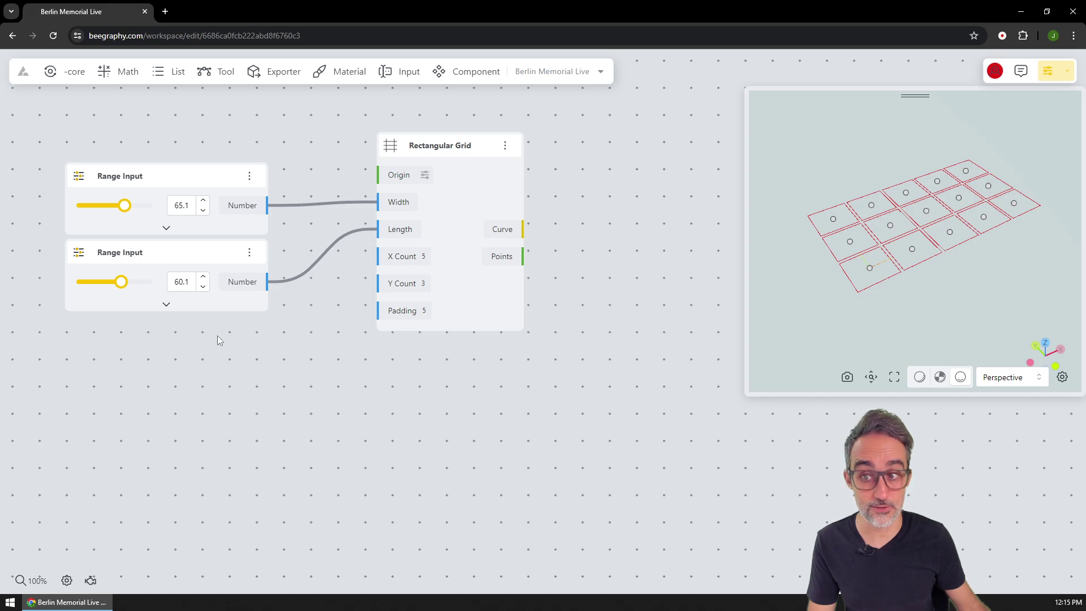
double_click(165, 342)
type("range")
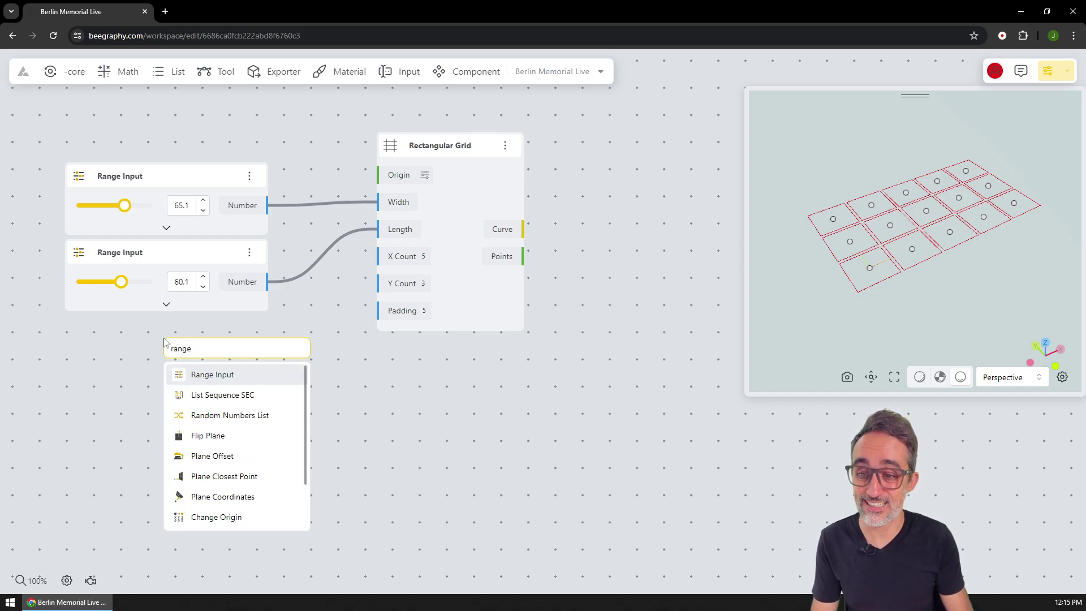
left_click(227, 382)
left_click_drag(232, 358, 128, 352)
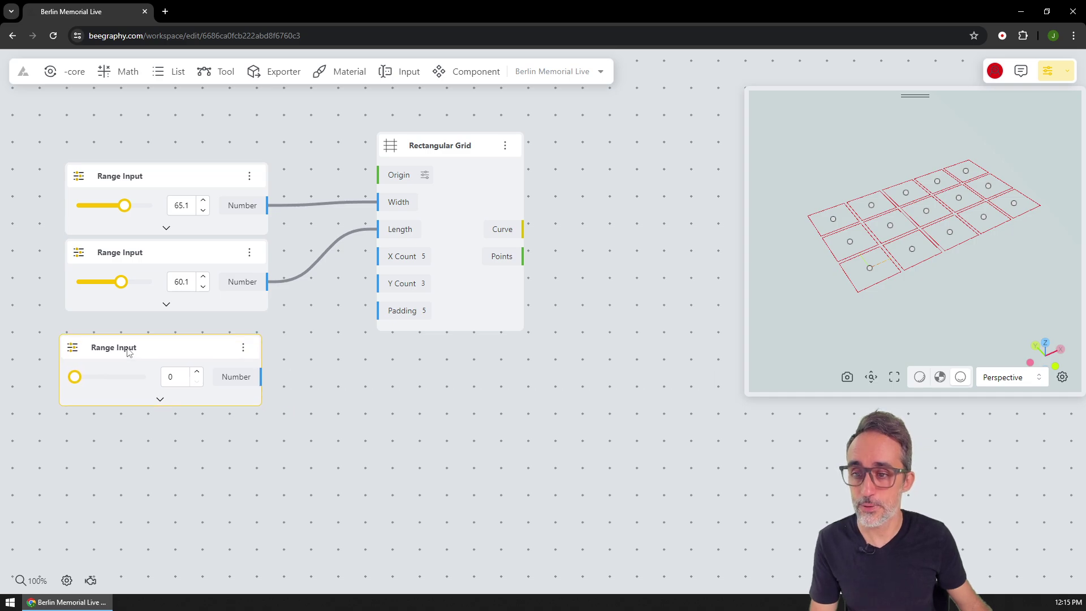
Configure the new Range Input with a step of 1 and a maximum of 50
left_click(160, 399)
left_click_drag(145, 460, 57, 465)
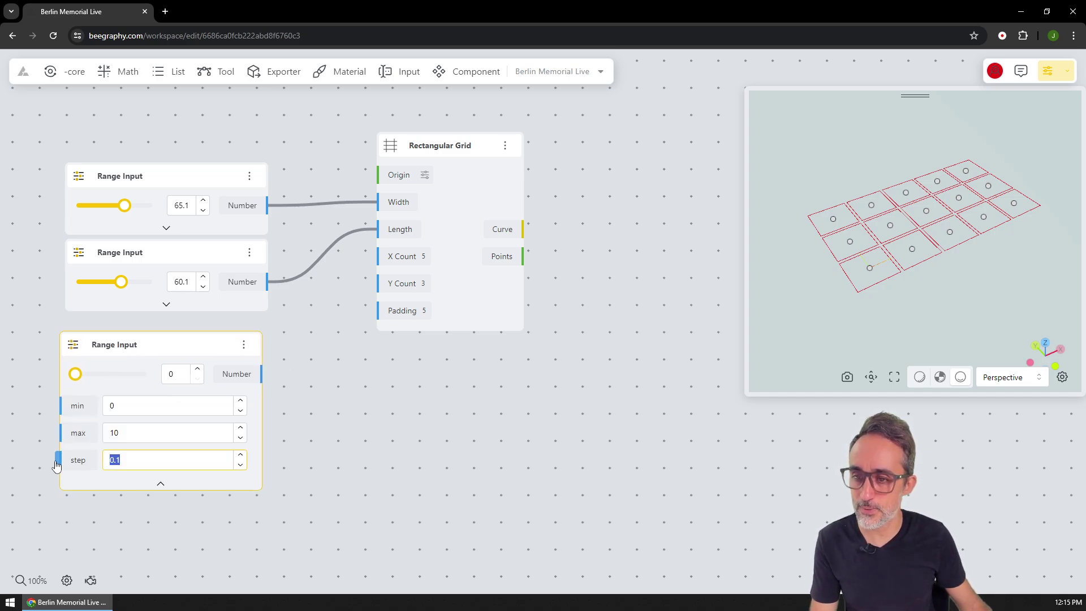
type("1")
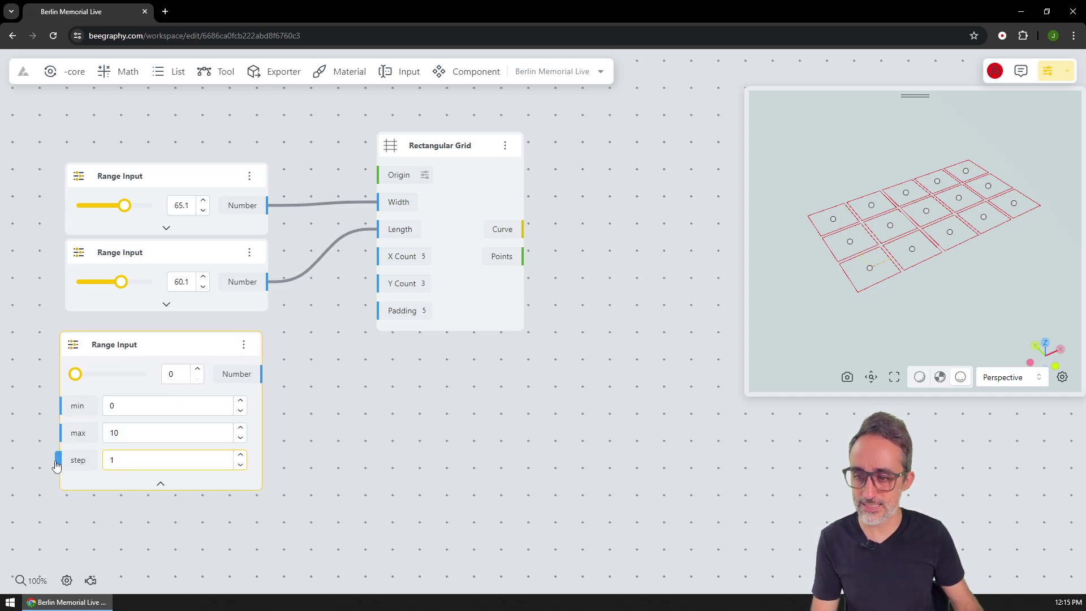
left_click(116, 497)
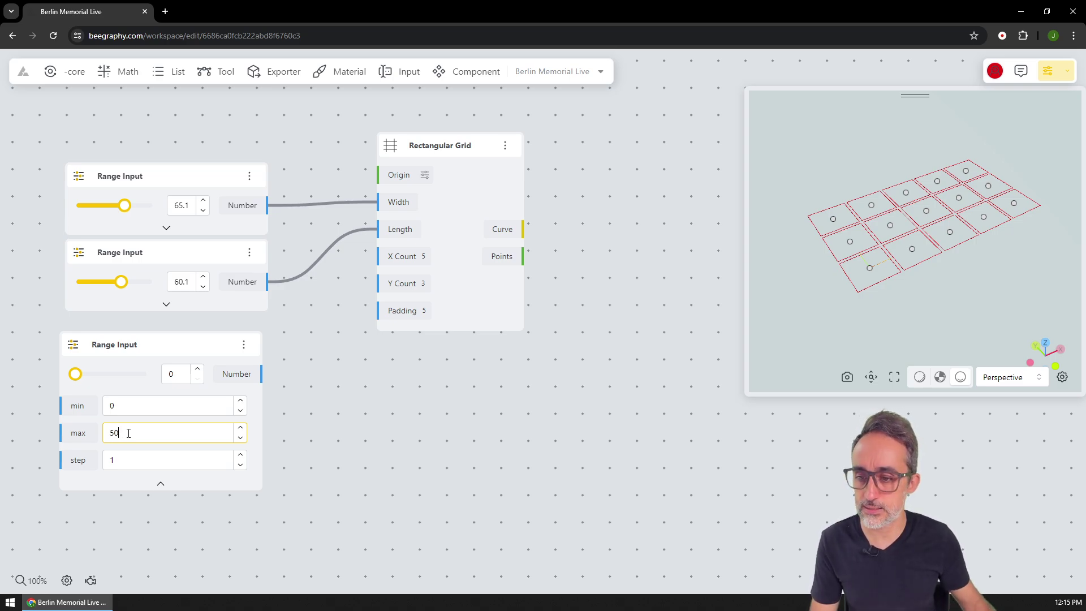
left_click(163, 485)
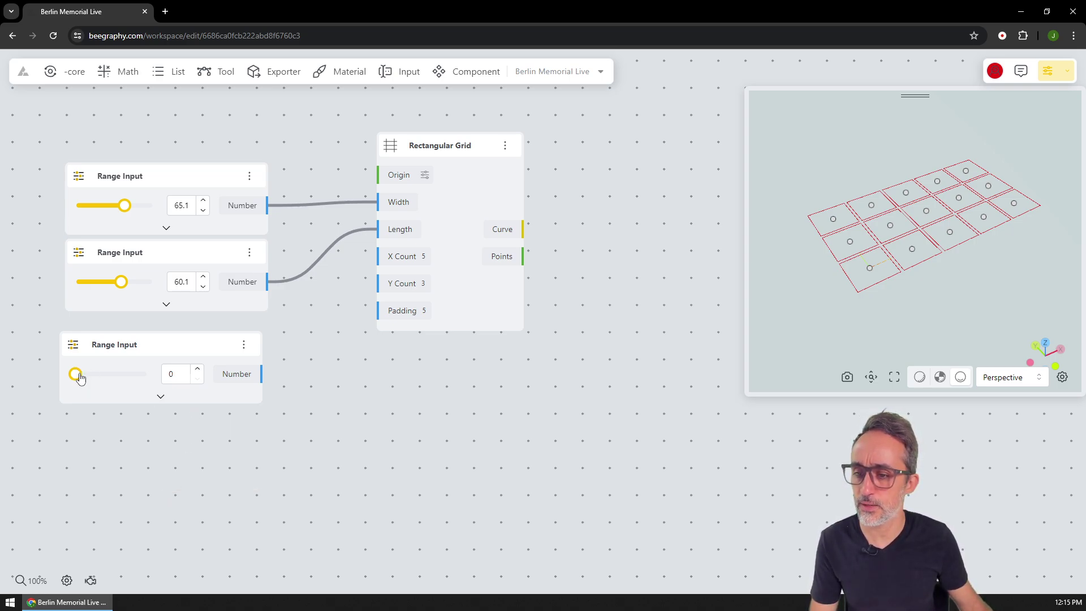
Set the new Range Input to 31 and connect it to the Rectangular Grid's X Count
left_click_drag(75, 373, 117, 374)
left_click_drag(262, 374, 376, 257)
left_click_drag(206, 356, 212, 350)
Duplicate the X Count Range Input, place the copy below it, and connect it to the grid's Y Count
key("ctrl+c")
key("ctrl+v")
left_click_drag(202, 392, 191, 439)
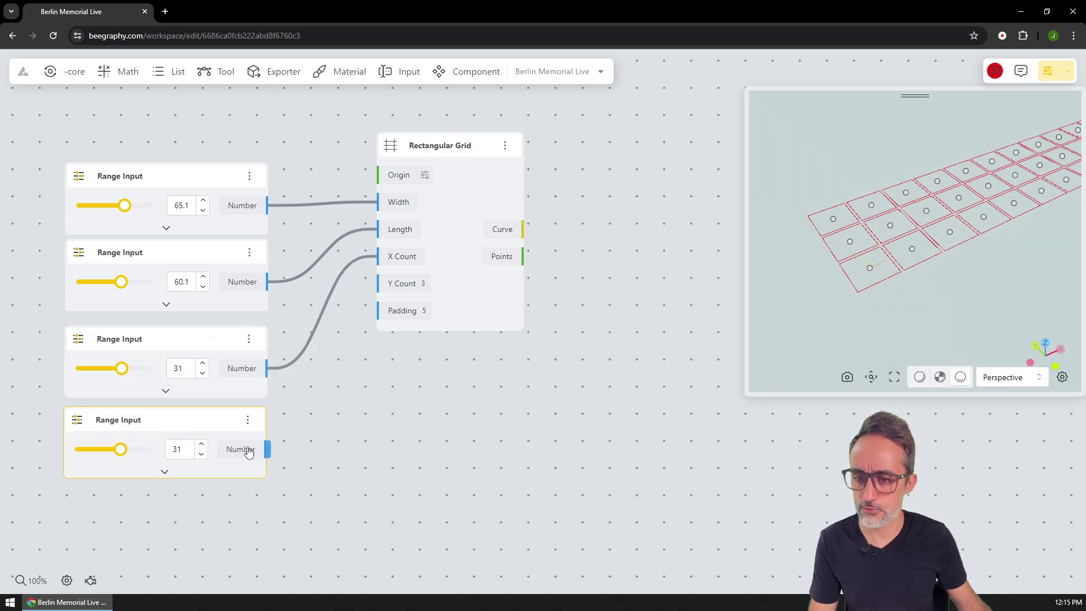
left_click_drag(266, 449, 375, 283)
scroll(895, 256, "down", 5)
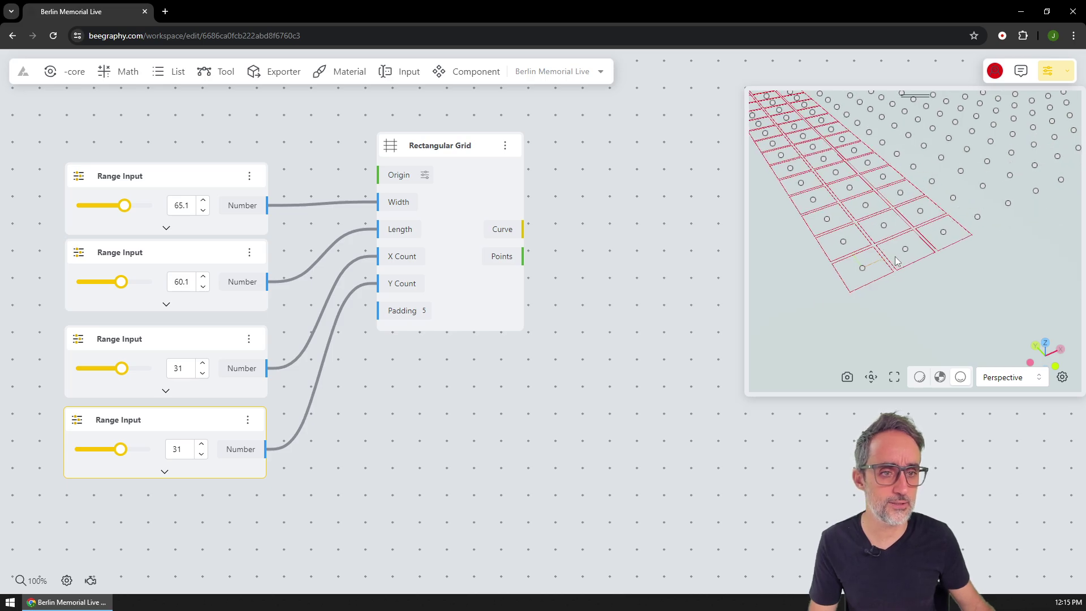
scroll(897, 263, "down", 10)
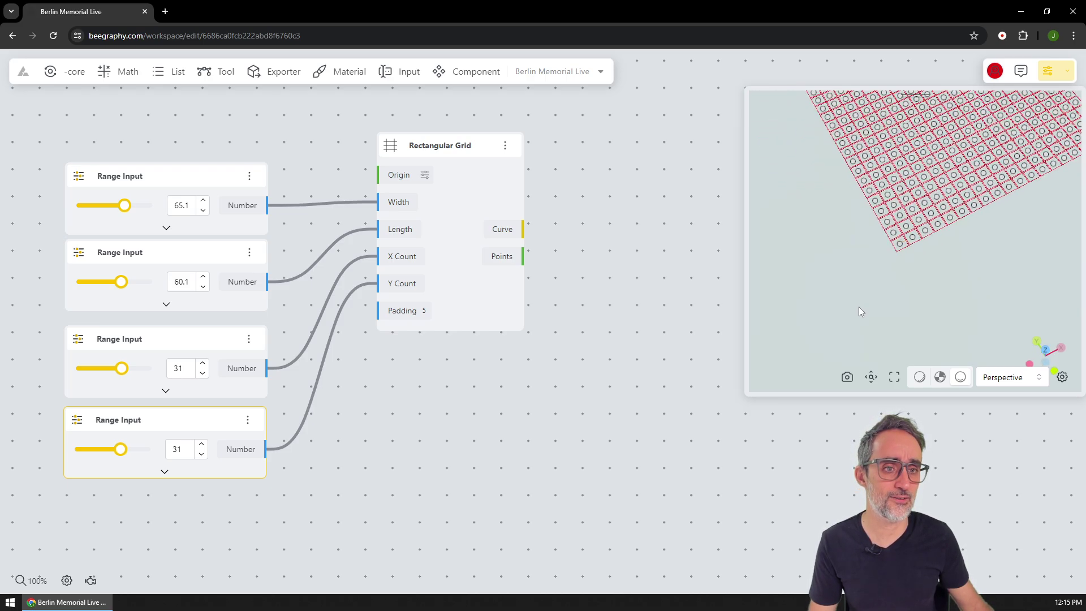
left_click_drag(888, 254, 875, 307)
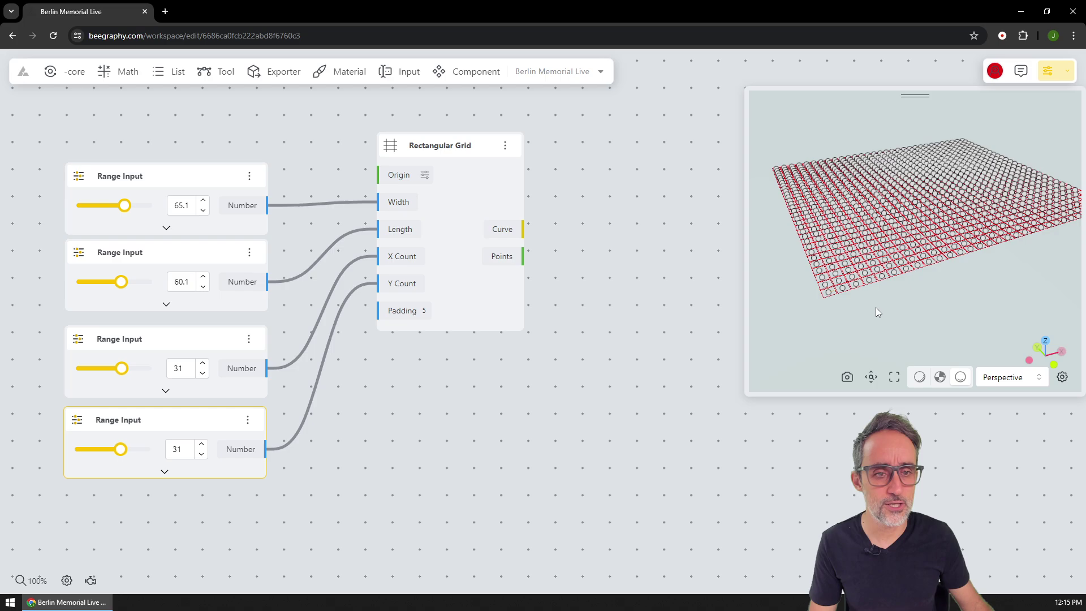
Set the grid's X Count input to 10 and its Y Count input to 5
double_click(176, 368)
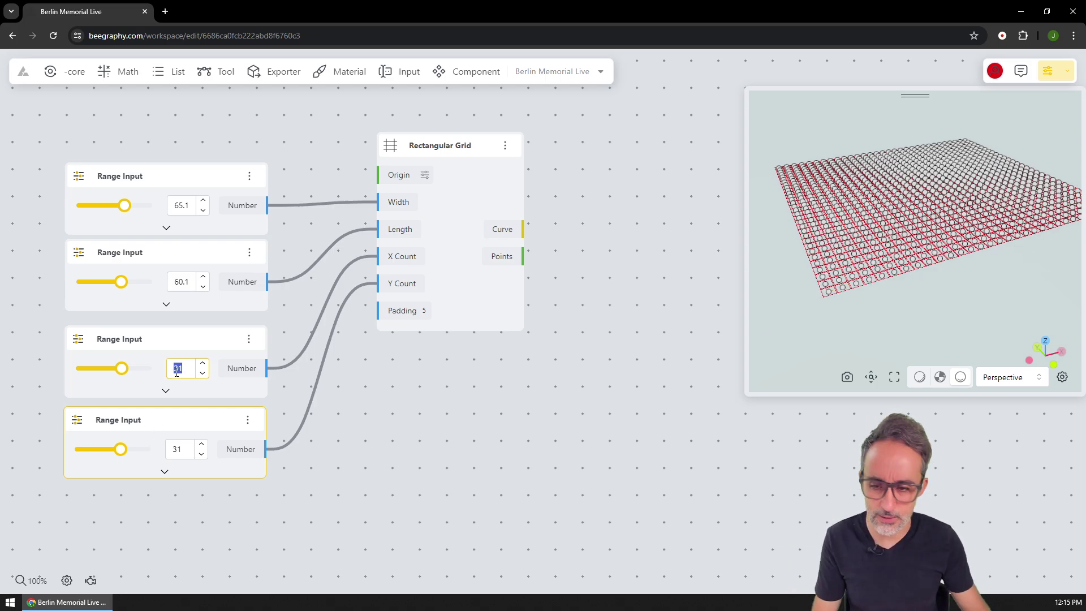
type("10")
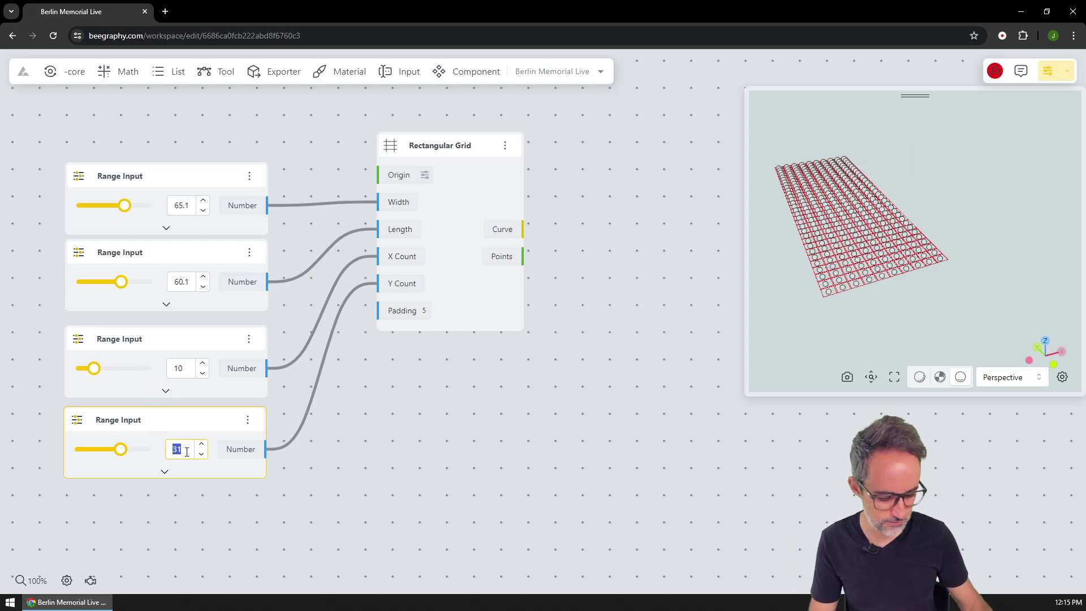
type("5")
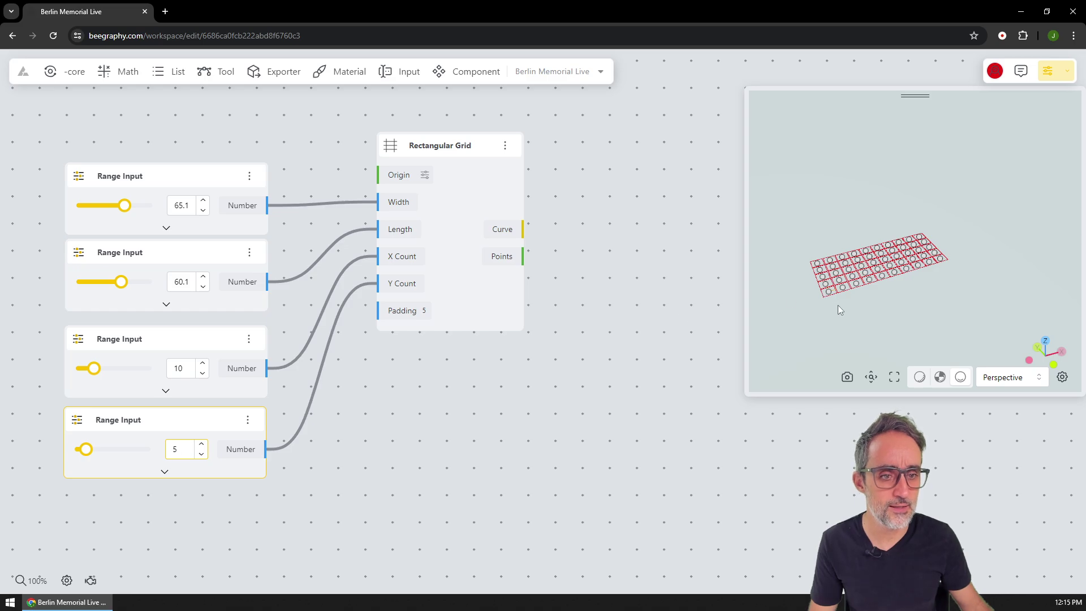
left_click_drag(840, 310, 855, 225)
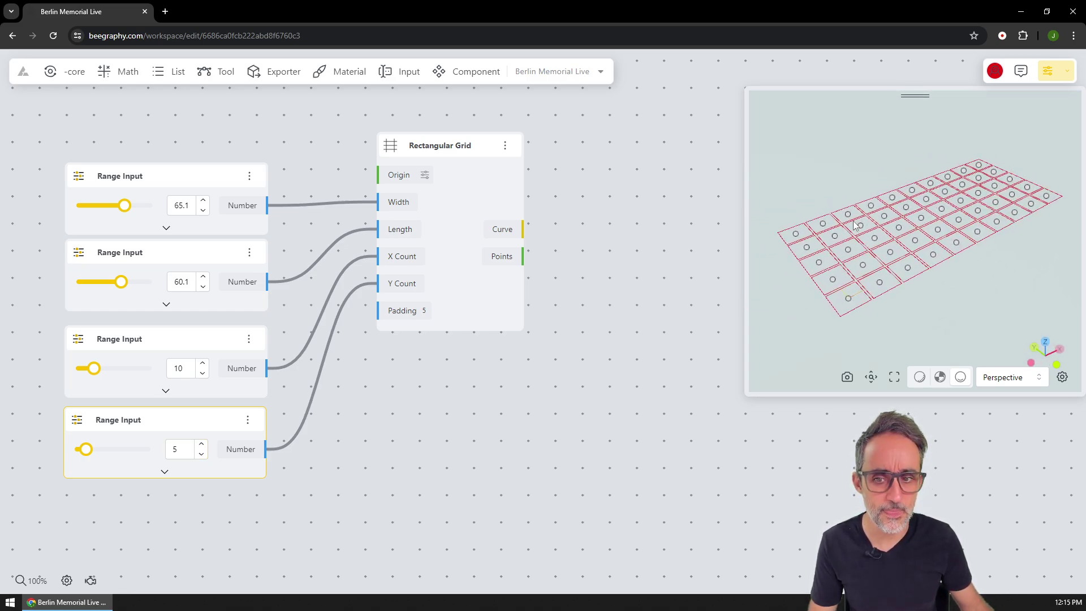
Add a Panel beside the Rectangular Grid, connect the grid's Curve output to it, and expand its list of rectangles
left_click_drag(443, 156, 457, 151)
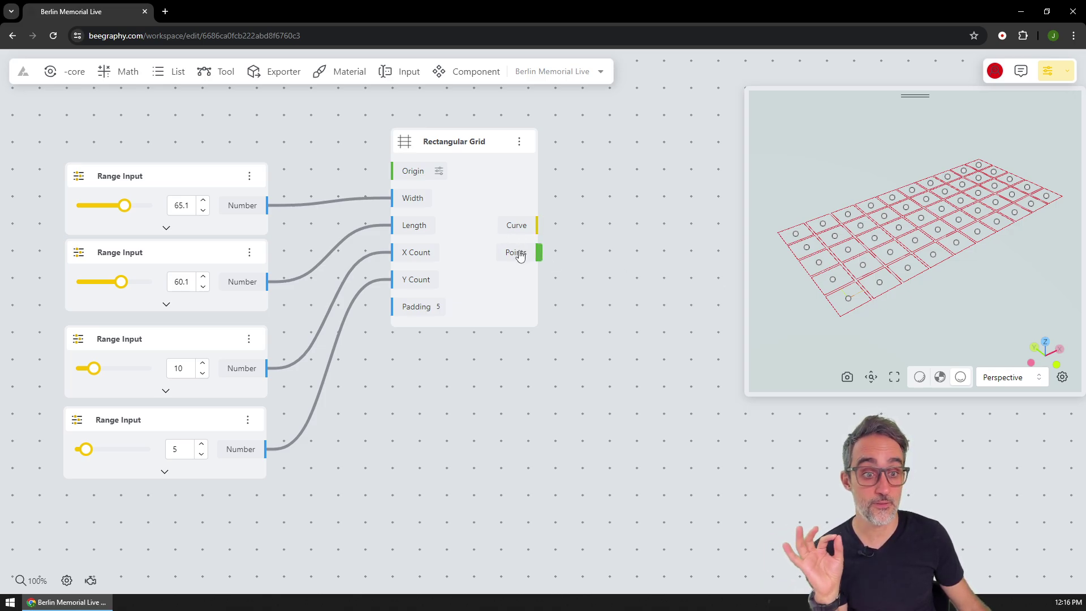
double_click(593, 217)
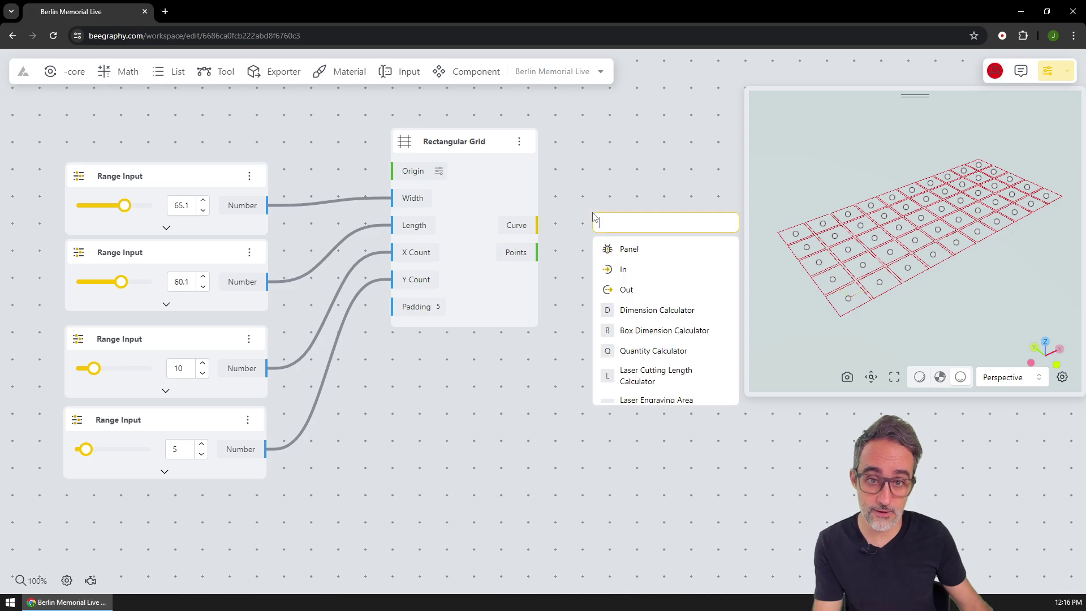
type("panel")
key("Return")
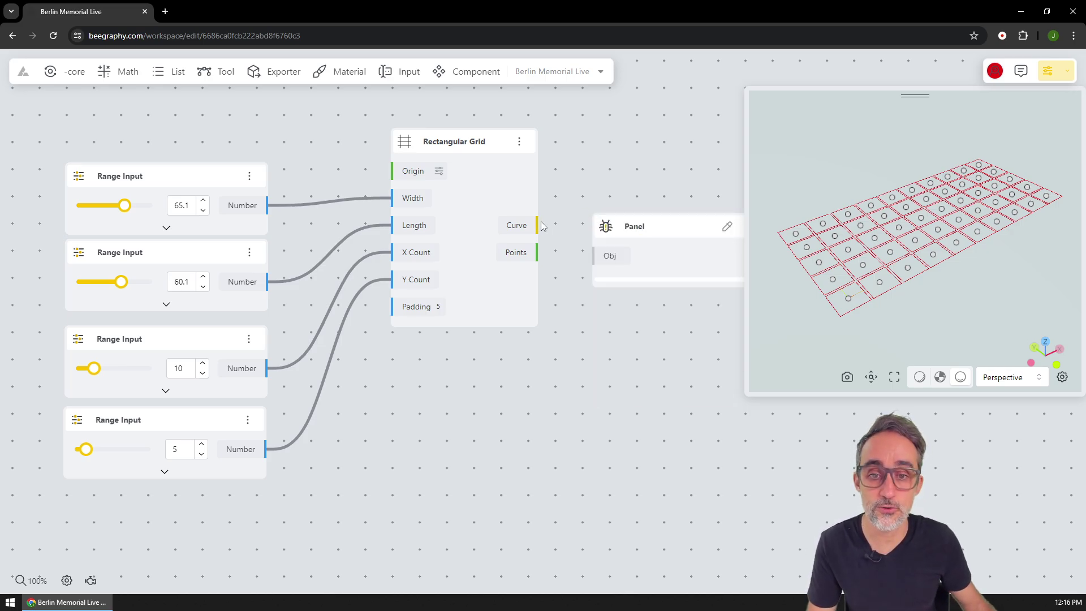
left_click_drag(542, 226, 595, 256)
left_click_drag(649, 297, 462, 291)
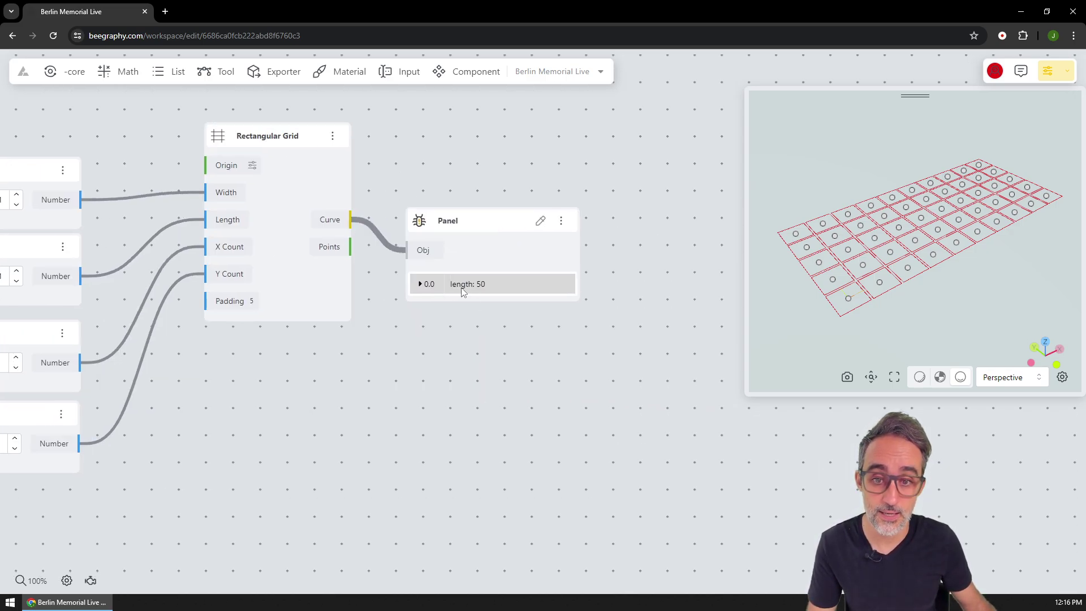
left_click(419, 284)
left_click(497, 232)
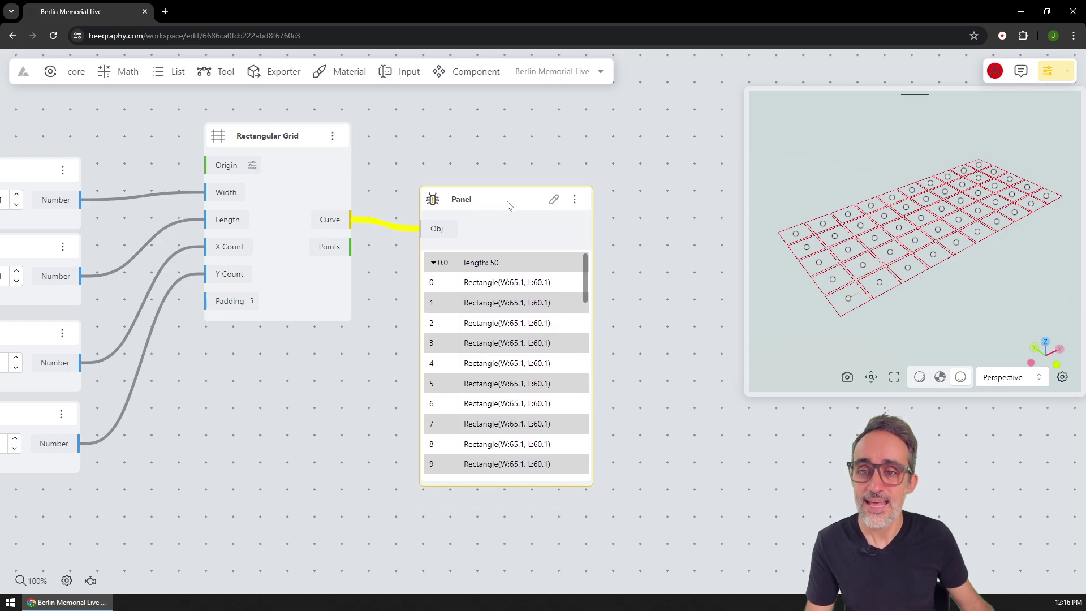
Delete the Panel that is connected to the Rectangular Grid's Curve output
key("Delete")
left_click_drag(446, 226, 590, 235)
scroll(538, 216, "down", 1)
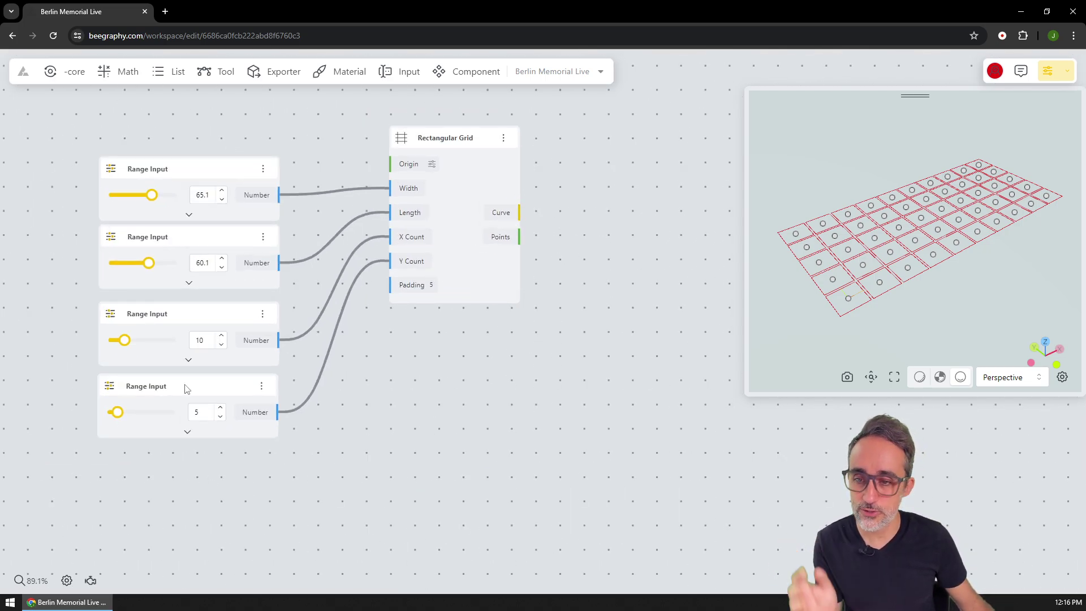
Duplicate the Range Input feeding the grid's Width, place the copy below the others, and connect it to the grid's Padding
left_click(192, 177)
key("ctrl+c")
key("ctrl+v")
left_click_drag(192, 170, 189, 475)
left_click_drag(279, 498, 390, 284)
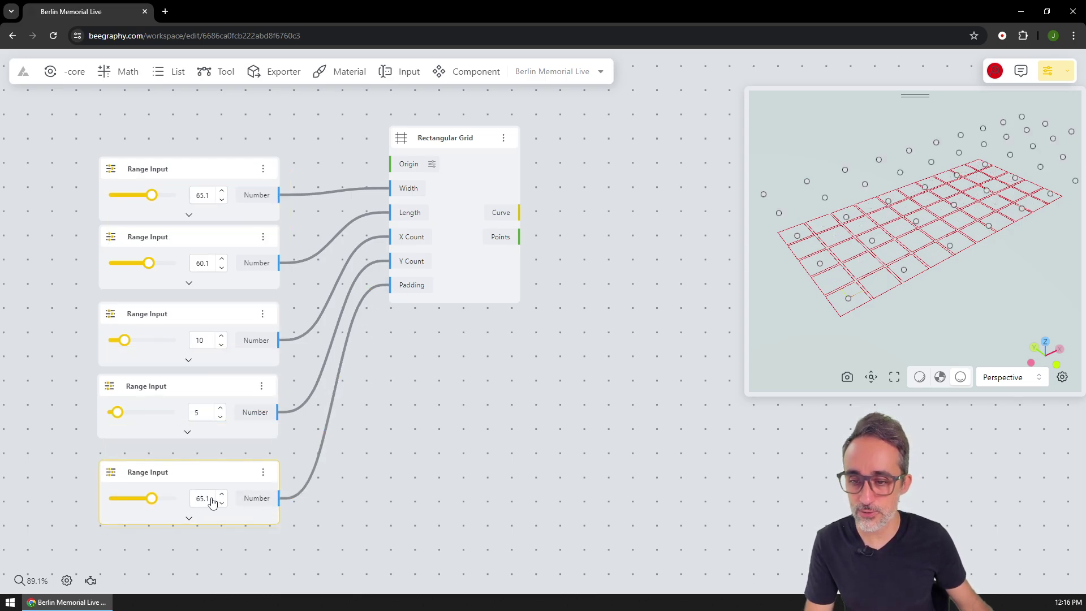
Try grid paddings of 15.6 and 54.5, and delete the Padding Range Input
left_click_drag(152, 499, 121, 508)
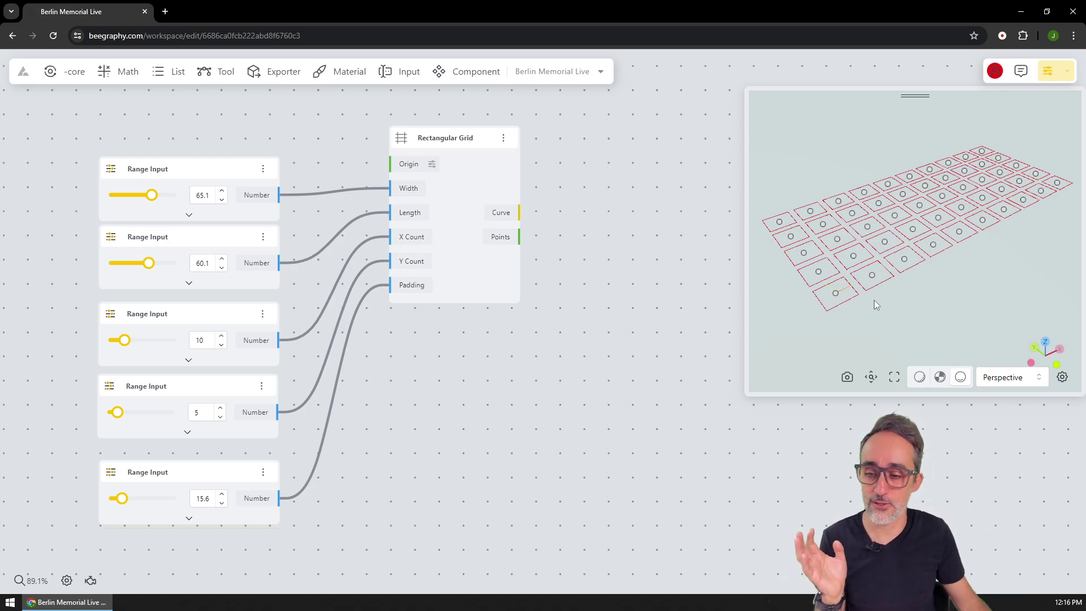
left_click_drag(124, 501, 150, 505)
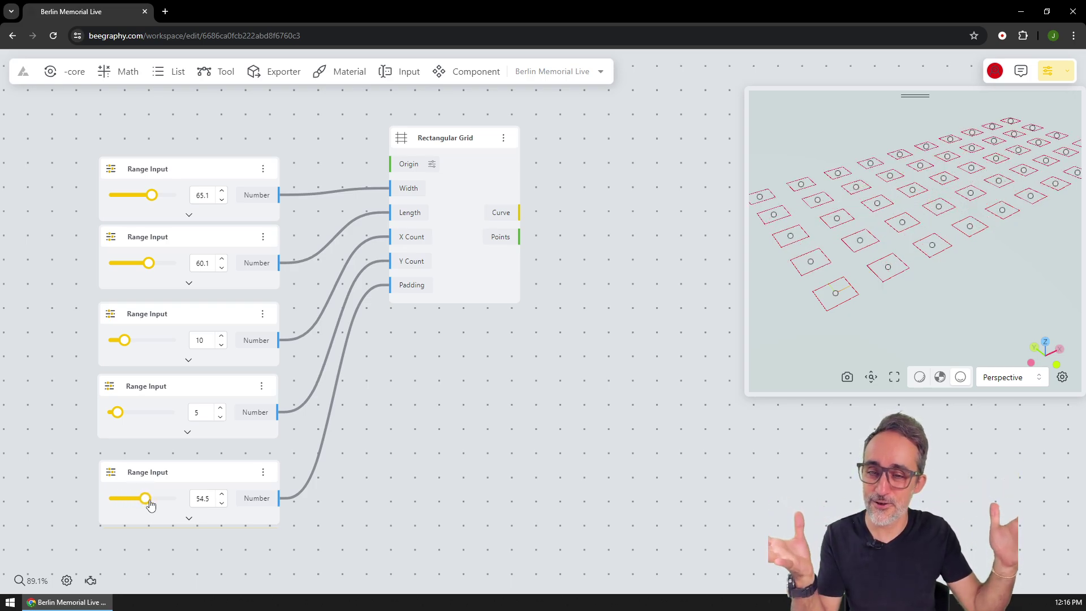
left_click(197, 480)
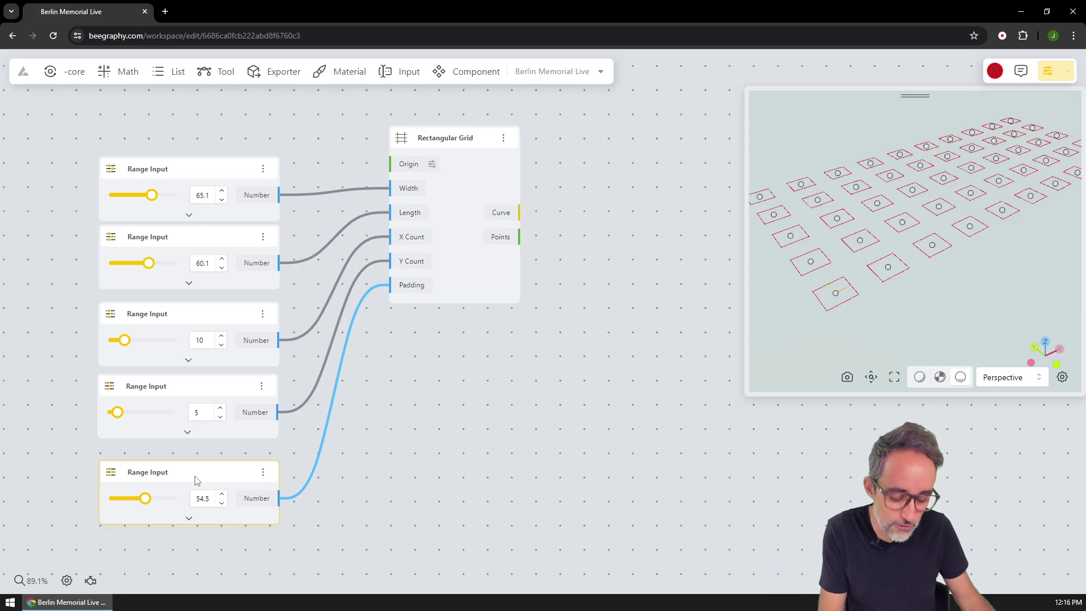
key("Delete")
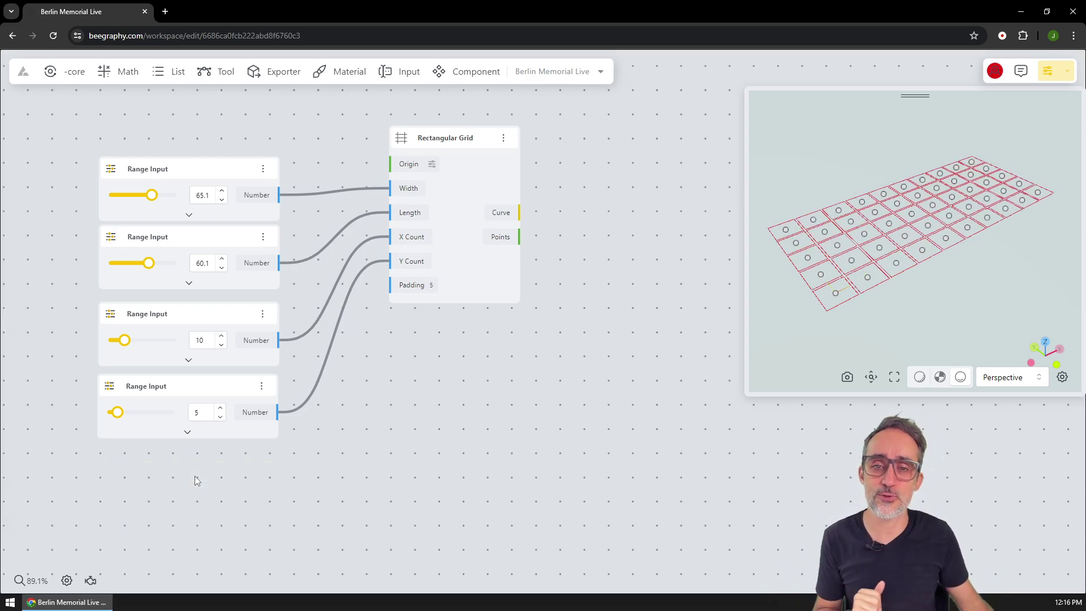
Hide the Rectangular Grid's preview and show it again
left_click(500, 189)
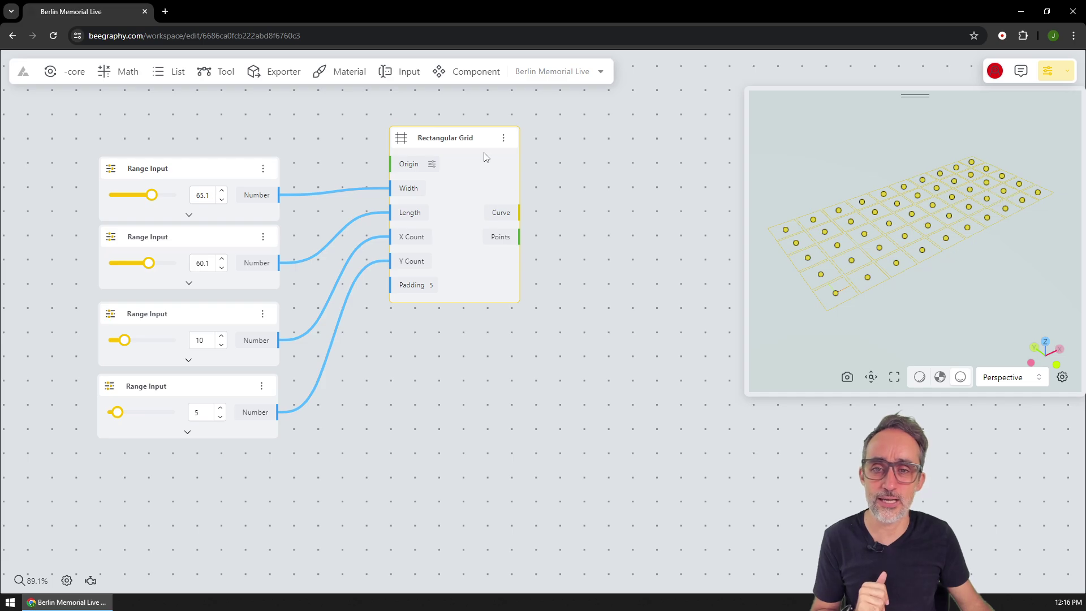
left_click(504, 137)
left_click(528, 162)
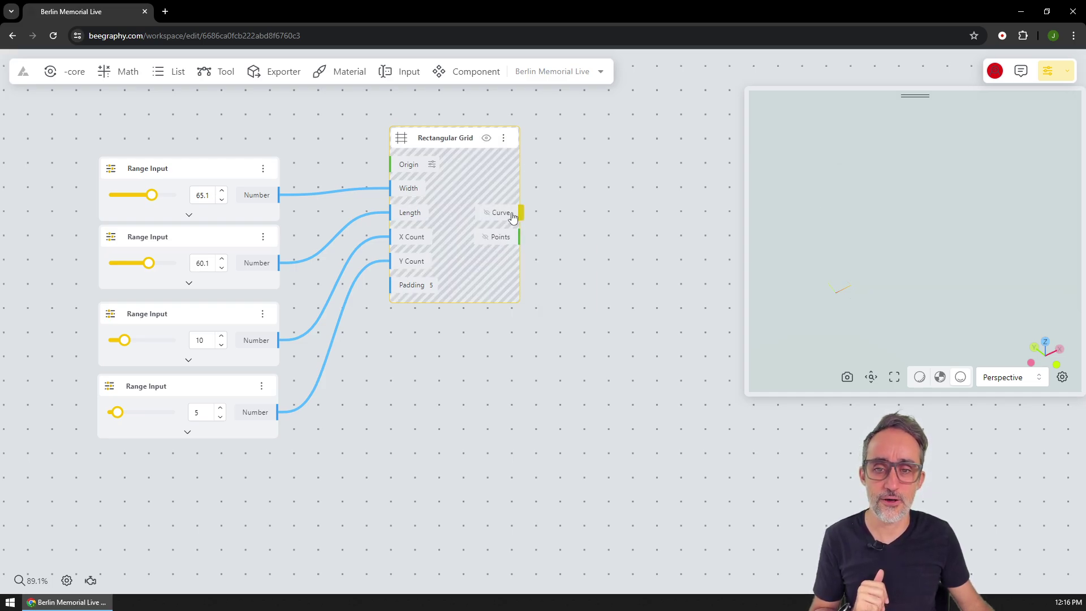
left_click(504, 137)
left_click(517, 167)
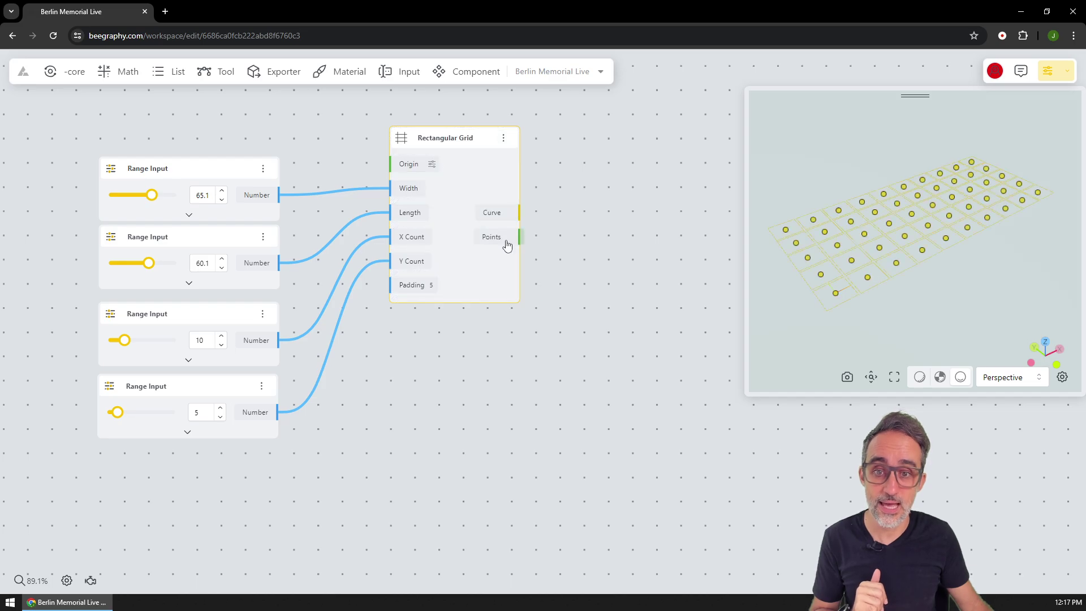
Add a Rectangle By Center node beside the Rectangular Grid and connect the grid's Points output to its Origin
left_click_drag(592, 235, 532, 239)
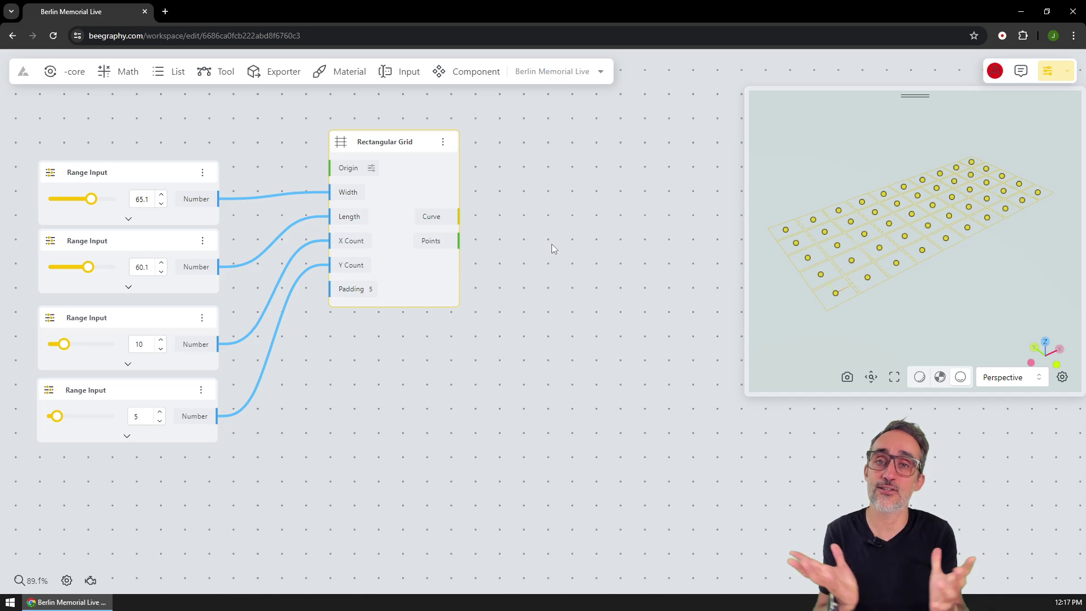
double_click(551, 243)
type("rectang")
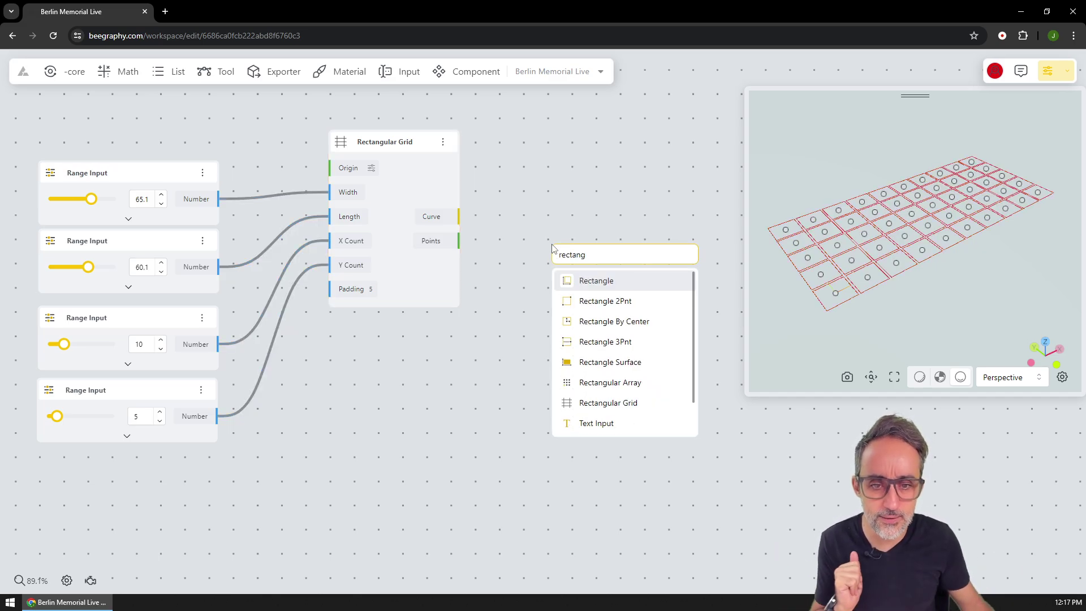
left_click(635, 323)
left_click_drag(595, 261, 594, 194)
left_click_drag(452, 243, 583, 332)
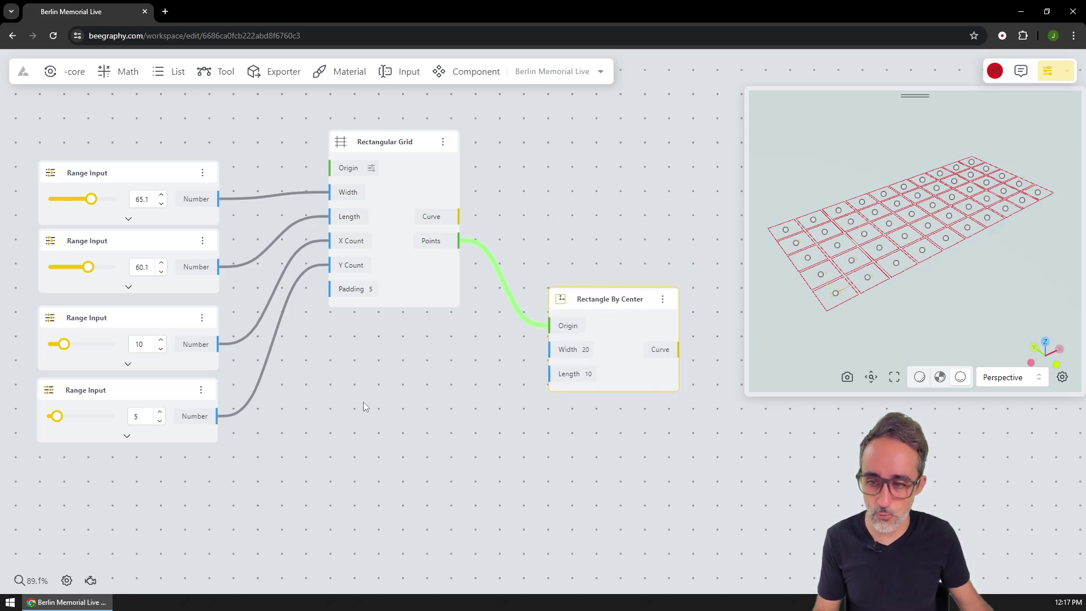
Add a Range Input below the Rectangular Grid, connect it to Rectangle By Center's Width, and set it to 4.3
scroll(363, 402, "down", 2)
left_click(383, 389)
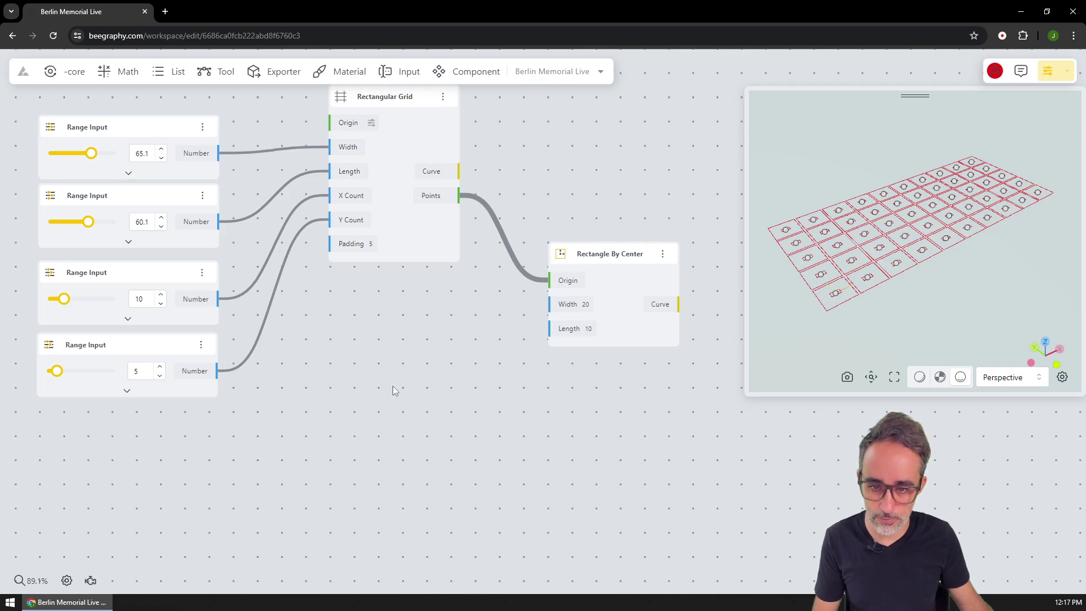
double_click(394, 391)
type("range")
key("Return")
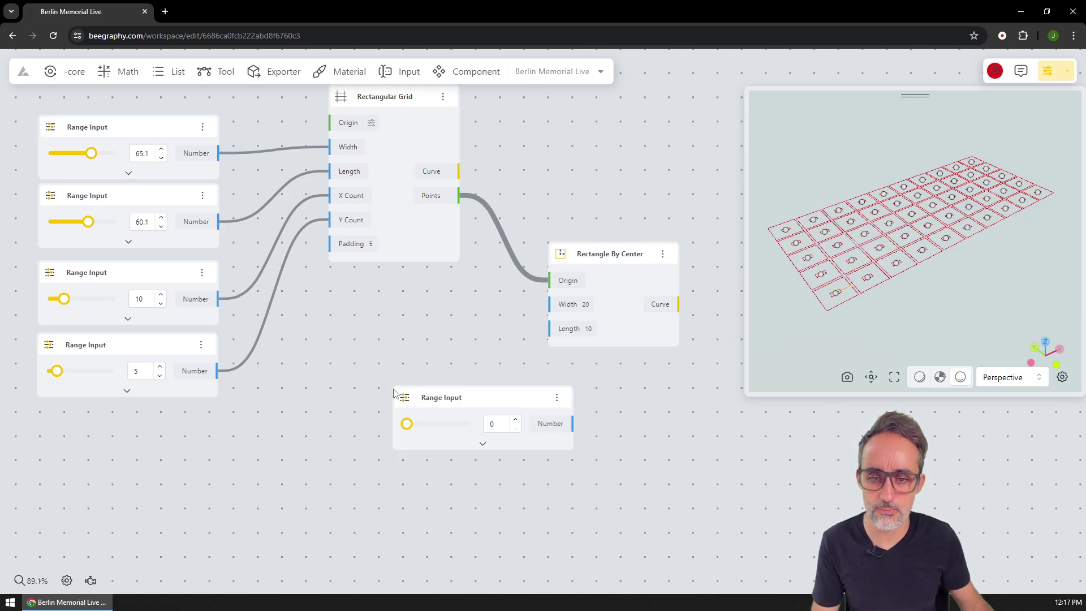
left_click_drag(433, 390, 368, 355)
left_click_drag(509, 389, 551, 304)
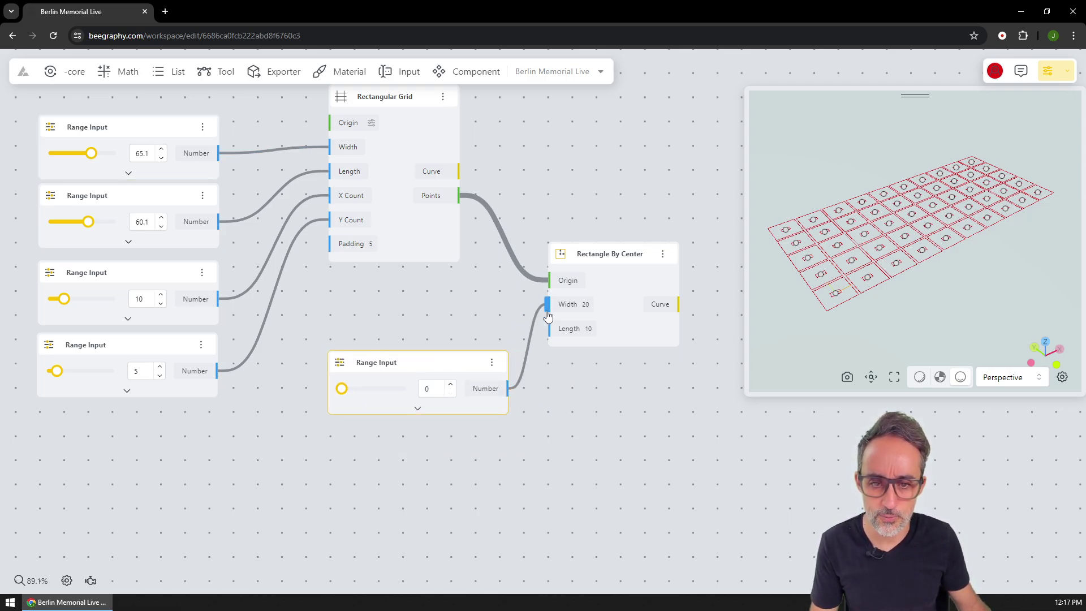
left_click_drag(341, 388, 367, 389)
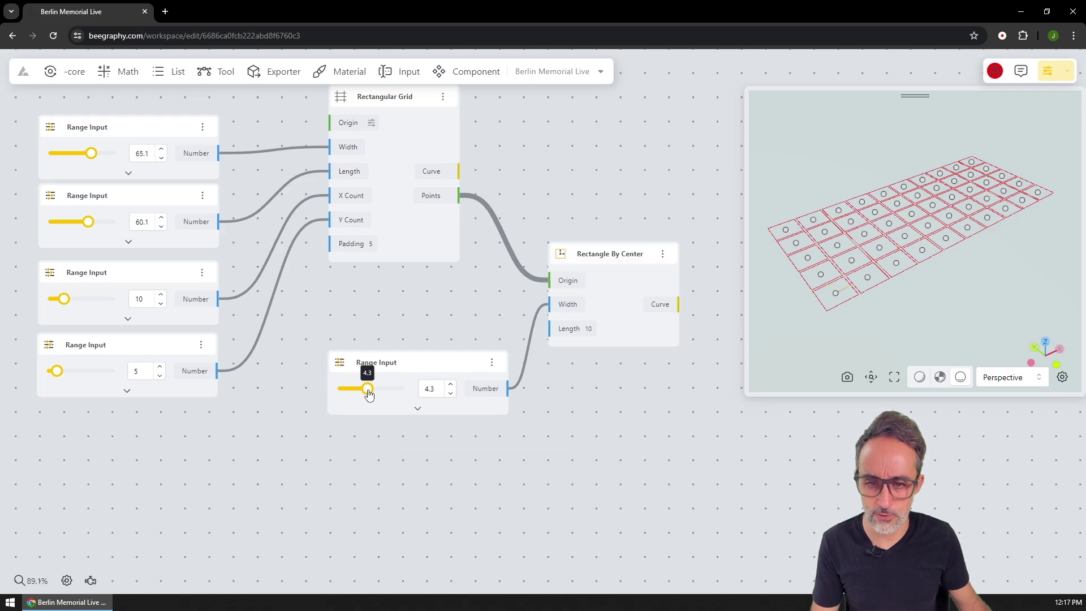
Duplicate the rectangle's Width Range Input, place the copy below it, and connect it to Rectangle By Center's Length
key("ctrl+c")
key("ctrl+v")
left_click_drag(439, 366, 550, 328)
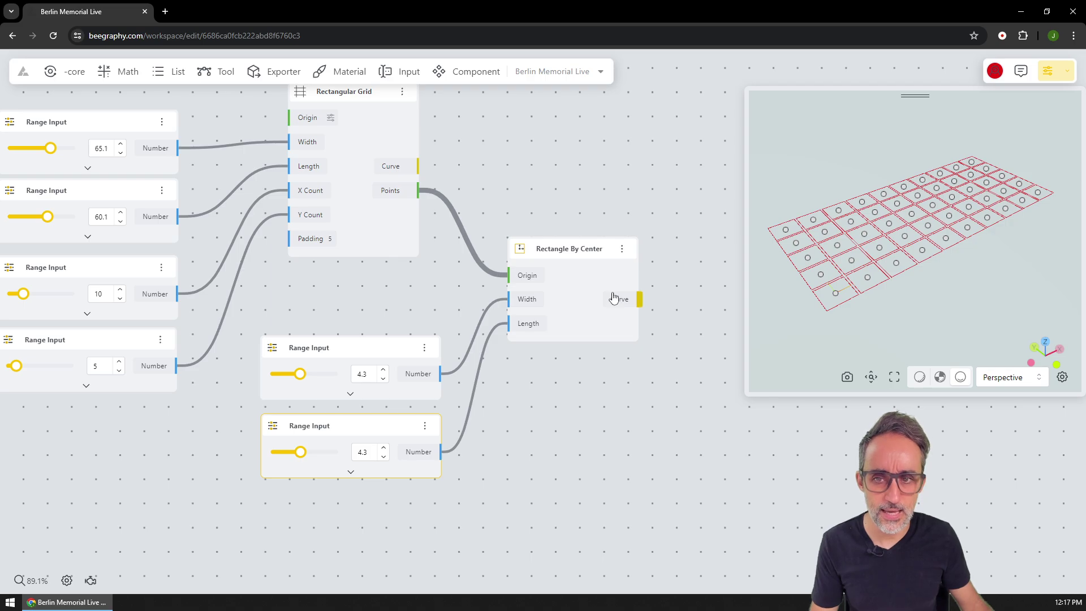
Hide the Rectangular Grid's geometry in the 3D view
scroll(565, 285, "down", 1)
left_click(384, 108)
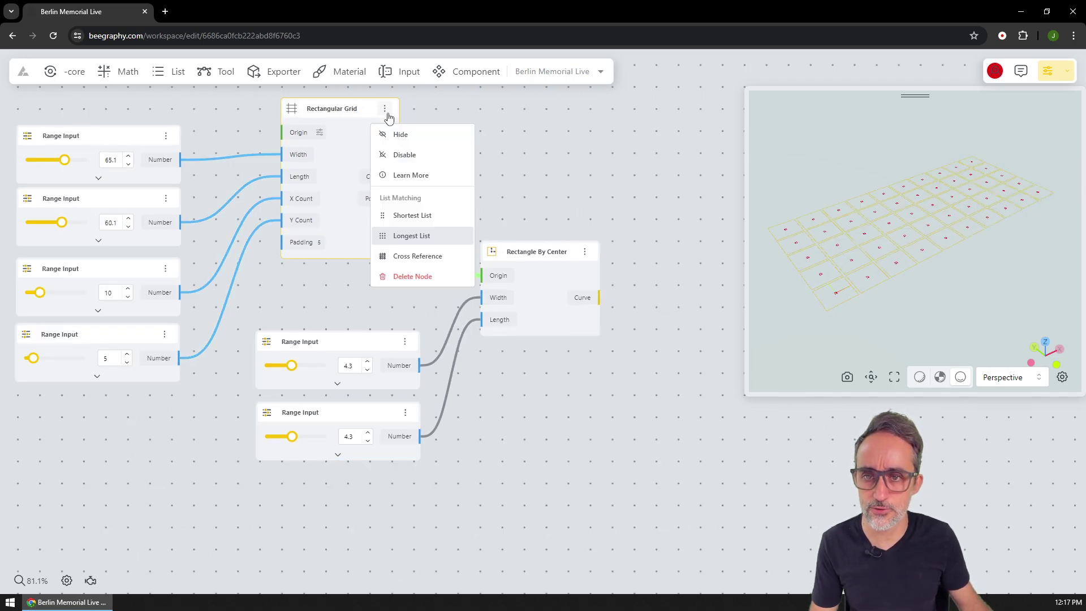
left_click(400, 136)
left_click(522, 151)
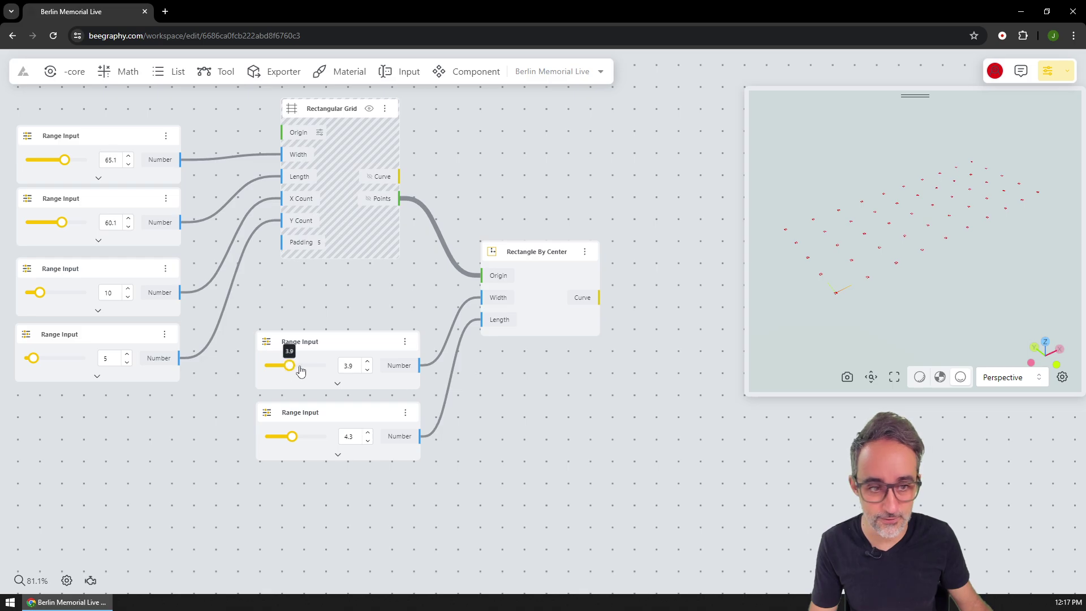
Set Rectangle By Center's Width input to 10 and highlight its rectangles in the 3D view
left_click_drag(292, 366, 328, 371)
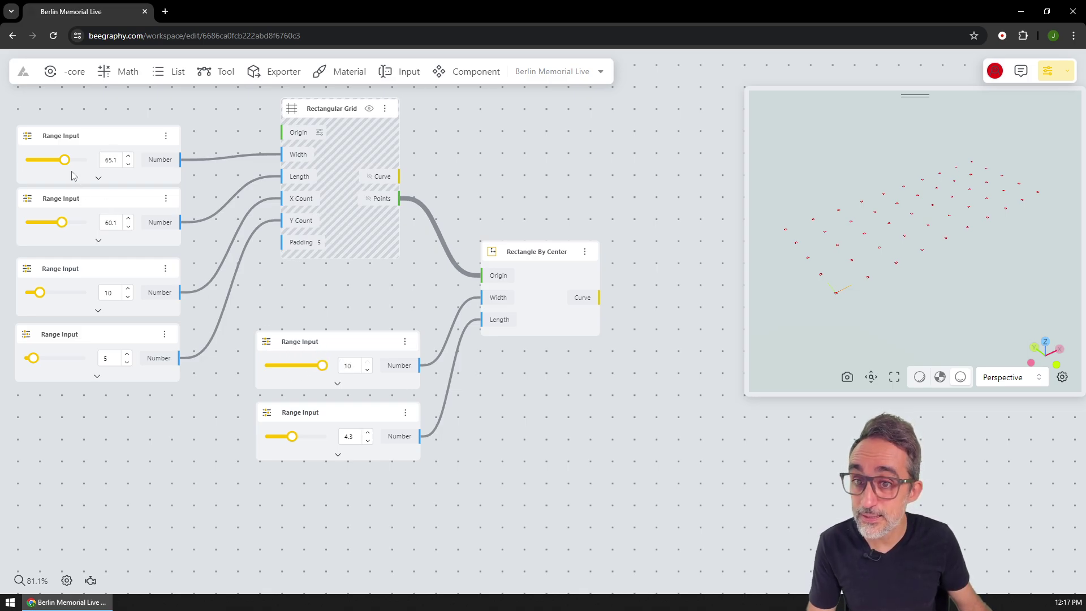
left_click(570, 275)
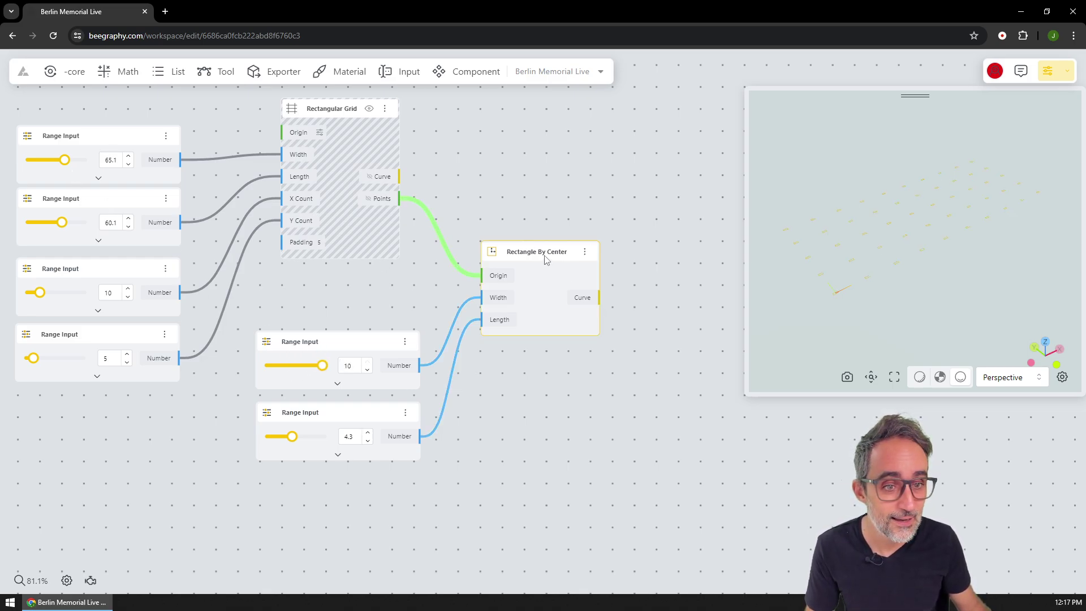
left_click(516, 217)
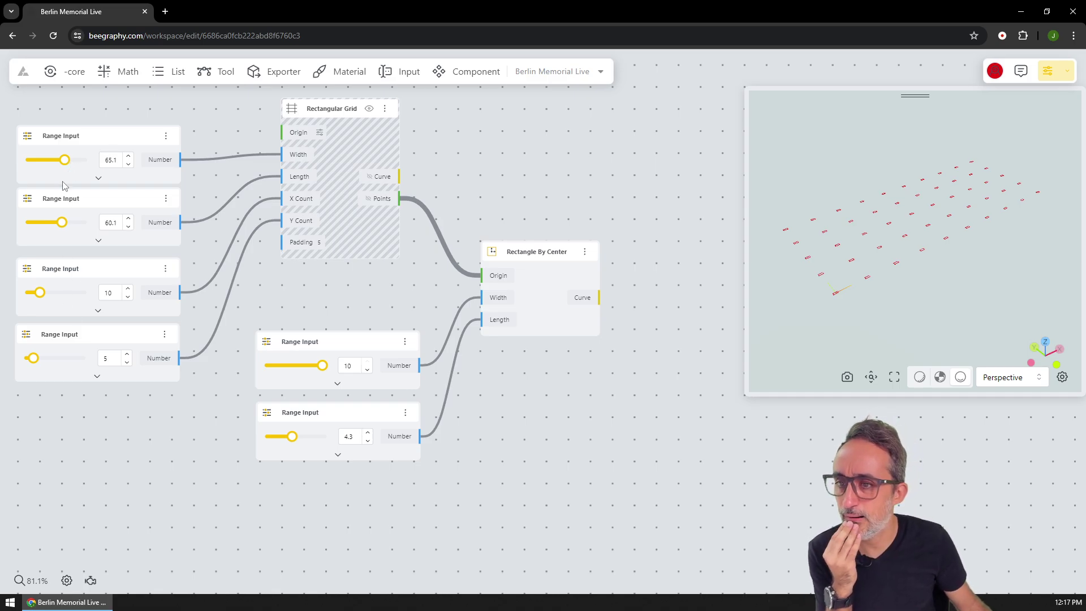
Set the Rectangular Grid's Width input to 26.5 and its Length input to 18.1
left_click_drag(64, 165, 48, 168)
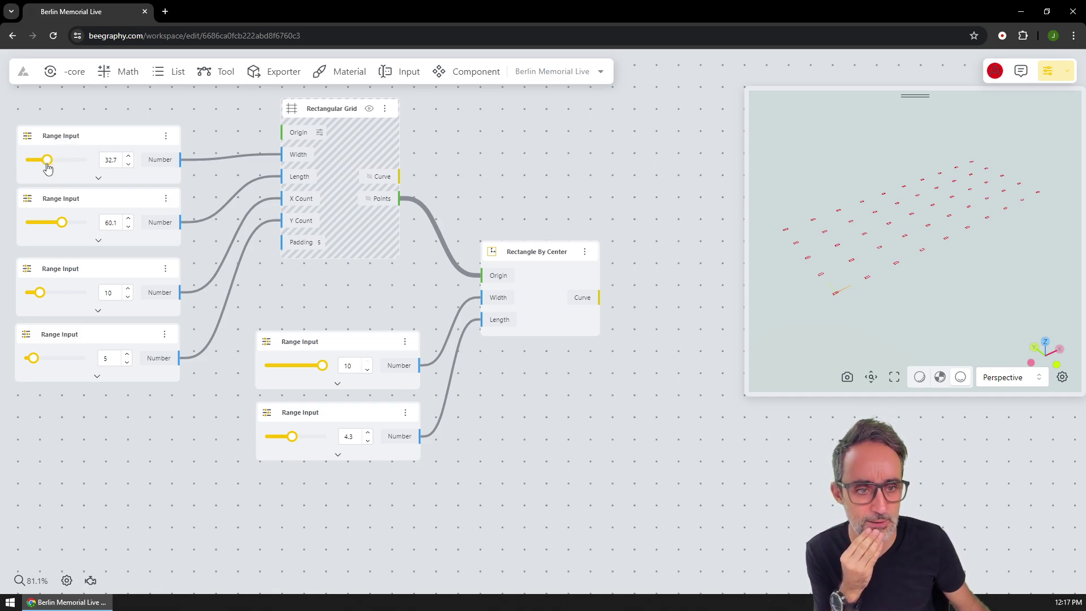
left_click_drag(62, 222, 39, 222)
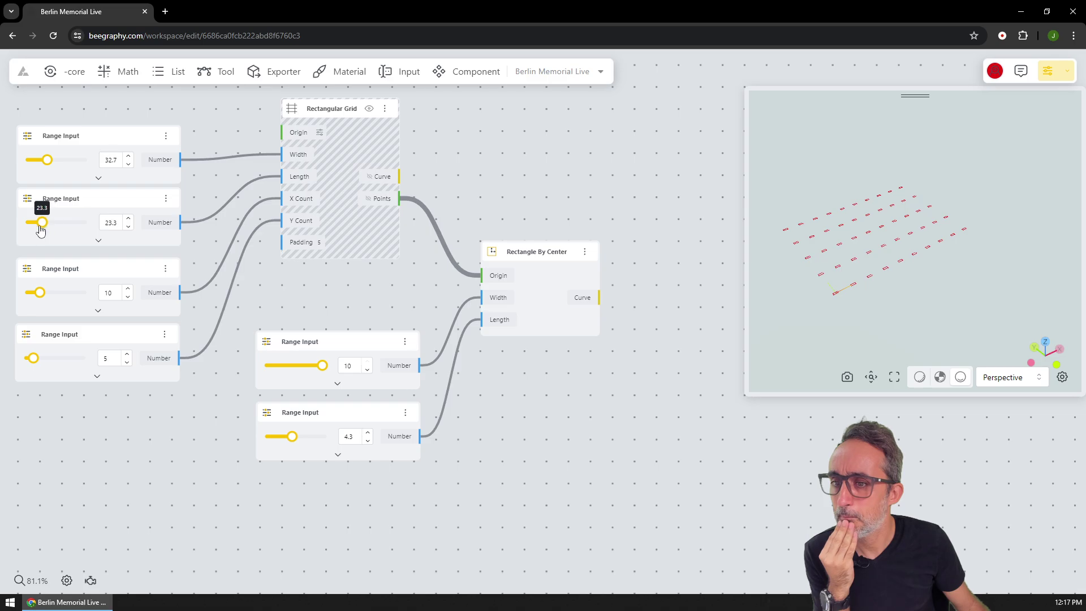
left_click_drag(48, 166, 44, 165)
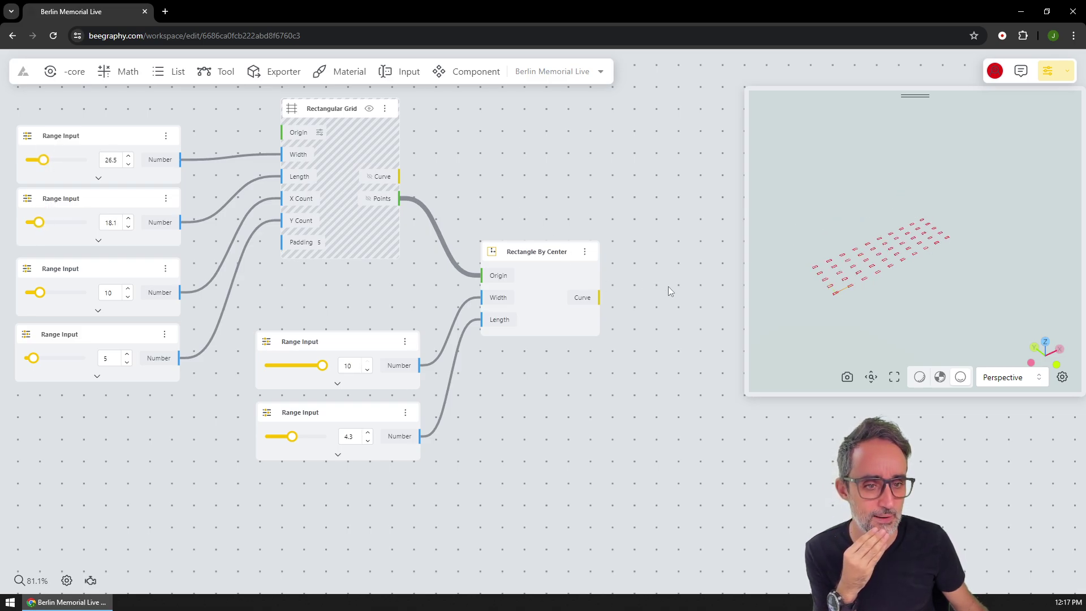
scroll(883, 300, "up", 5)
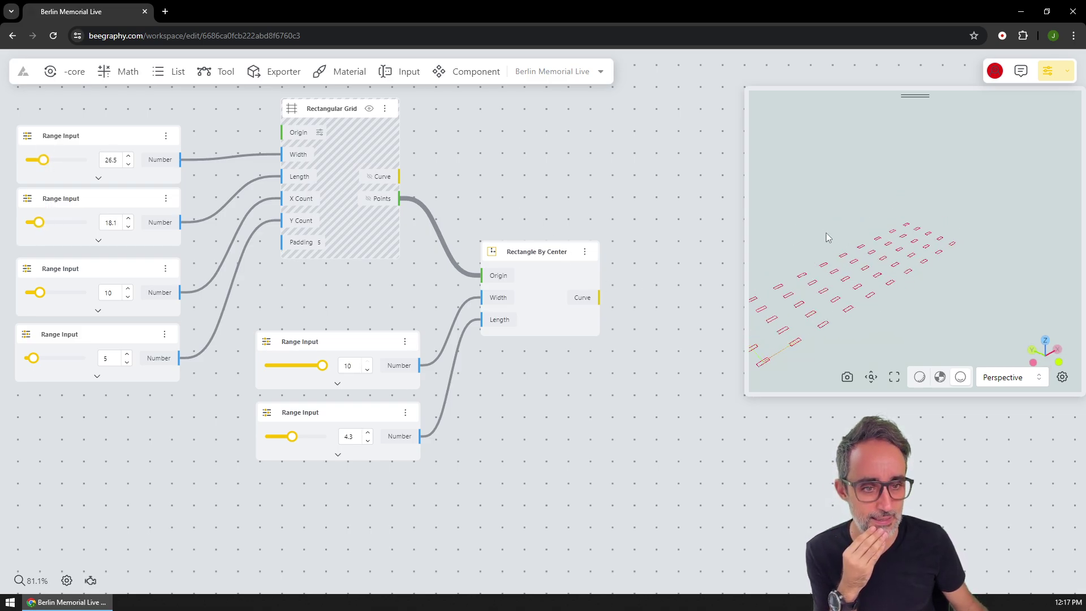
scroll(796, 265, "up", 3)
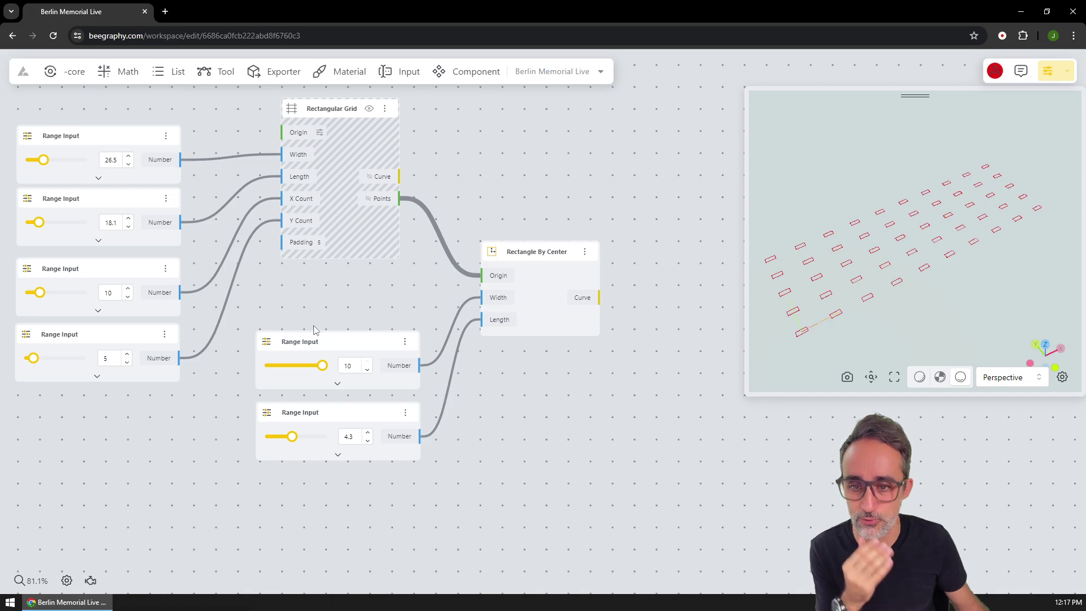
Move the Range Input feeding Rectangle By Center's Width up and set its maximum to 50
left_click(338, 384)
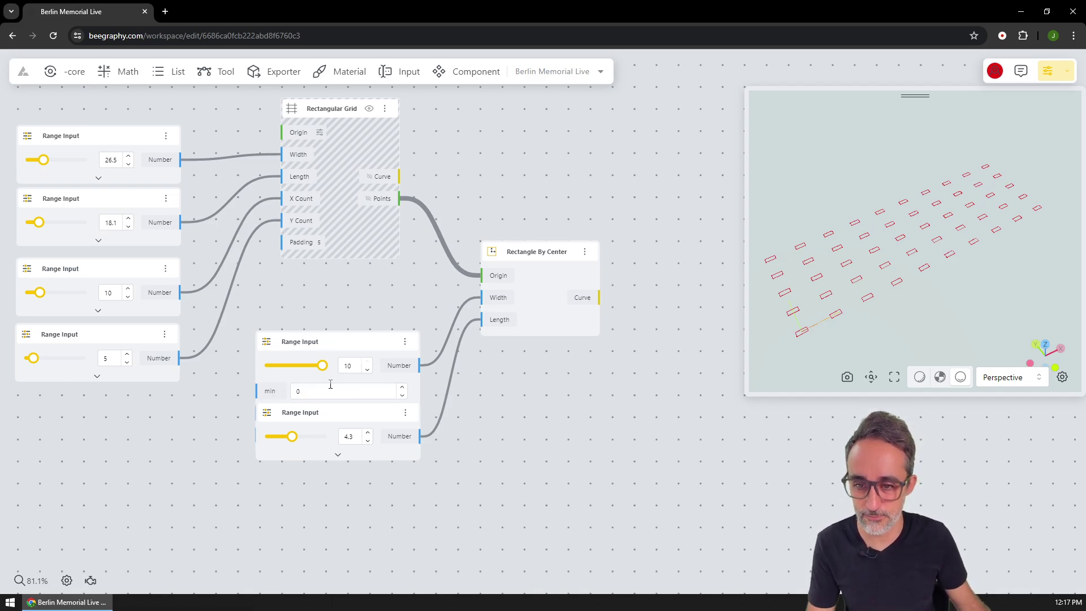
left_click(329, 357)
type("20")
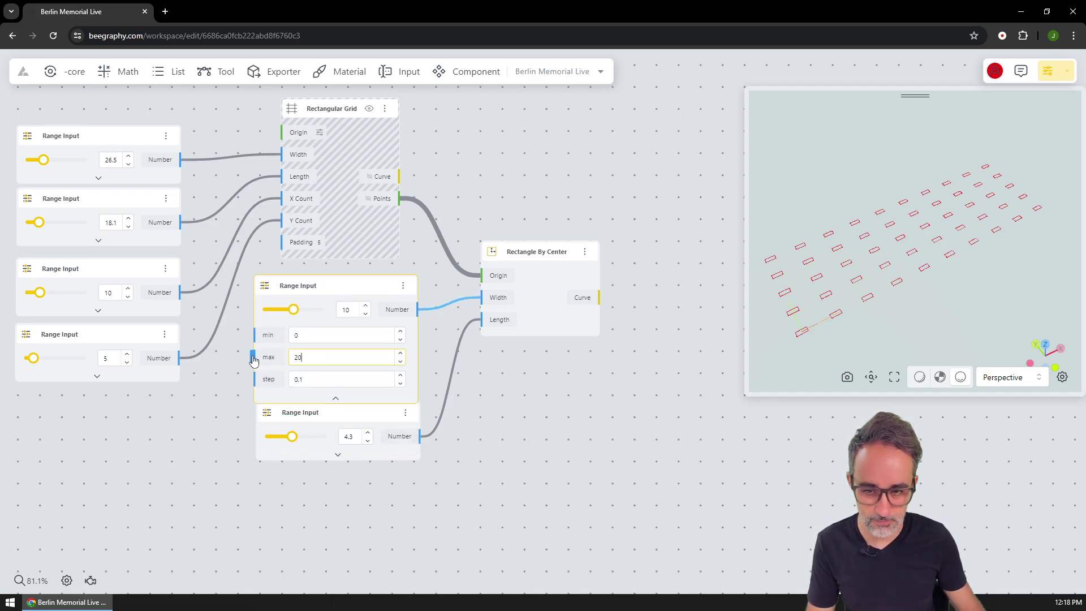
key("BackSpace")
key("BackSpace")
type("50")
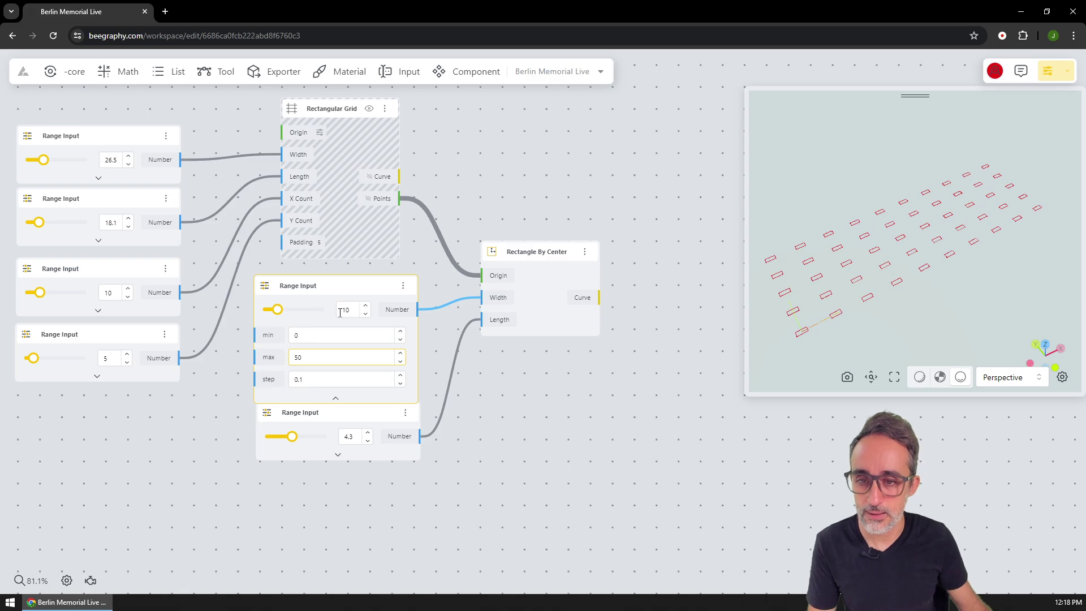
left_click(338, 397)
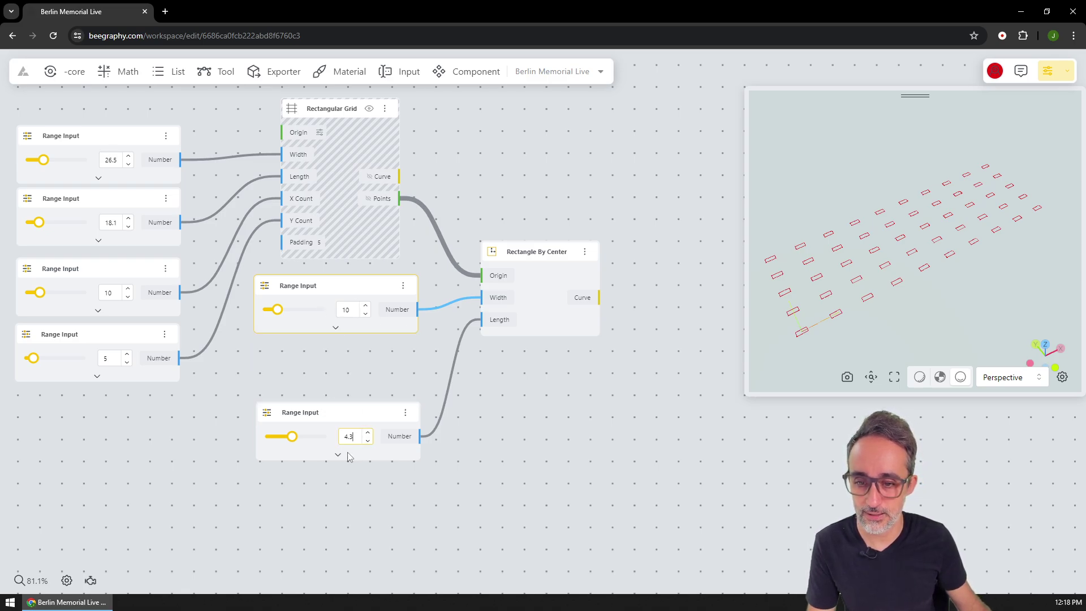
Set the maximum of the rectangle's Length Range Input to 50 and move it directly below the Width input
left_click(342, 455)
left_click(338, 454)
double_click(337, 485)
type("50")
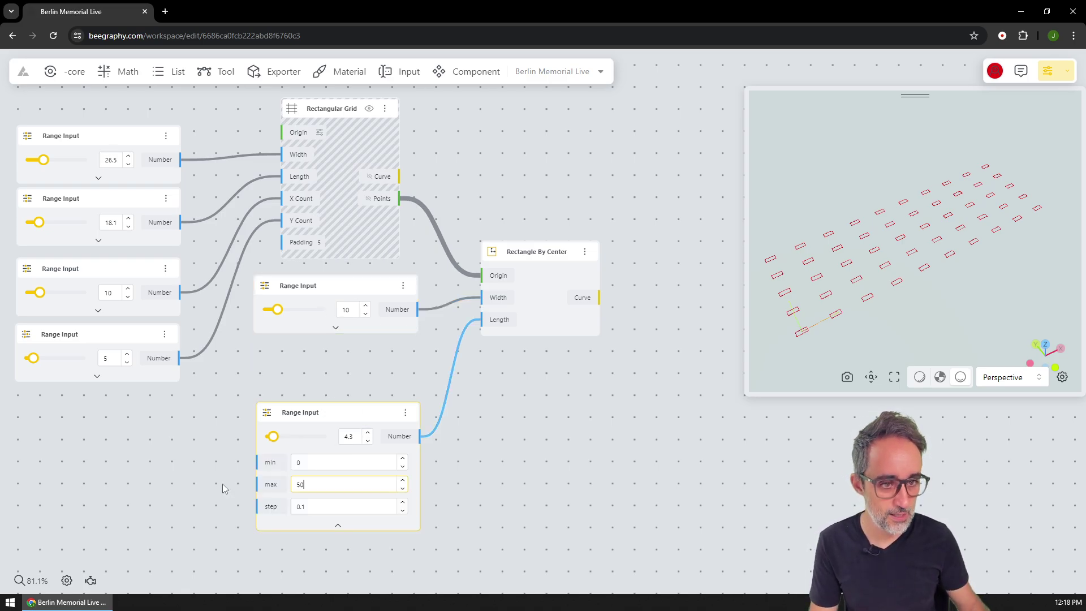
left_click(337, 525)
left_click_drag(358, 426, 360, 369)
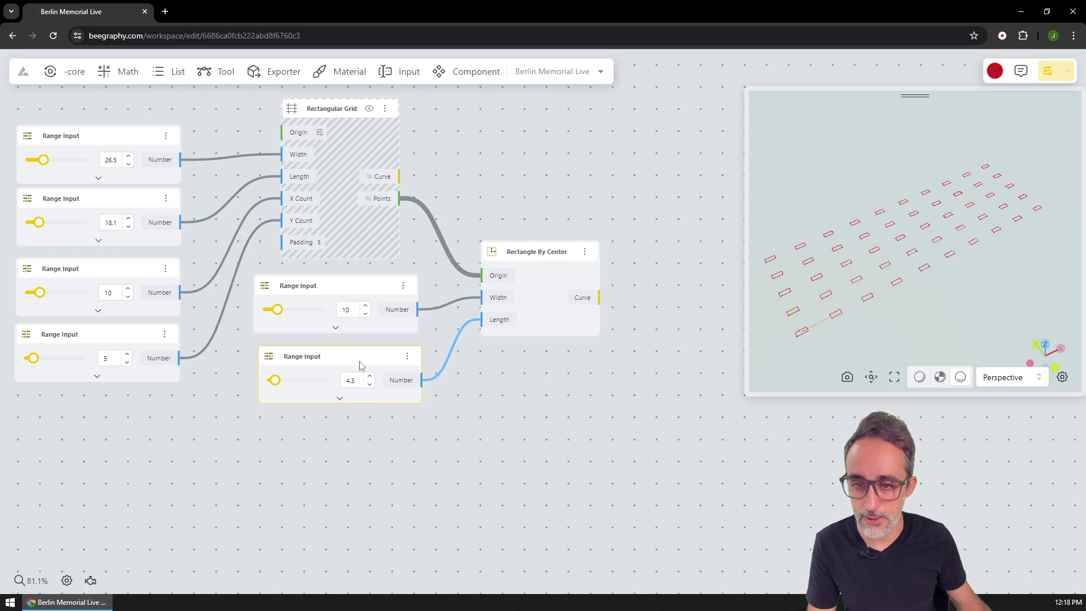
Set Rectangle By Center's Width input to 26.6 and its Length input to 12.9
left_click_drag(277, 309, 295, 313)
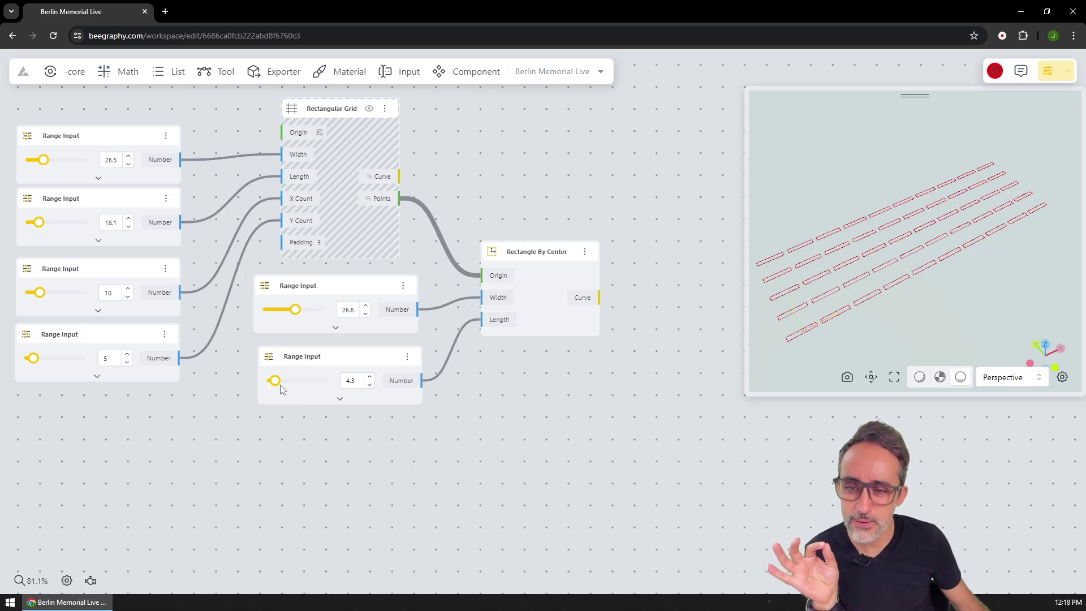
left_click_drag(281, 386, 284, 384)
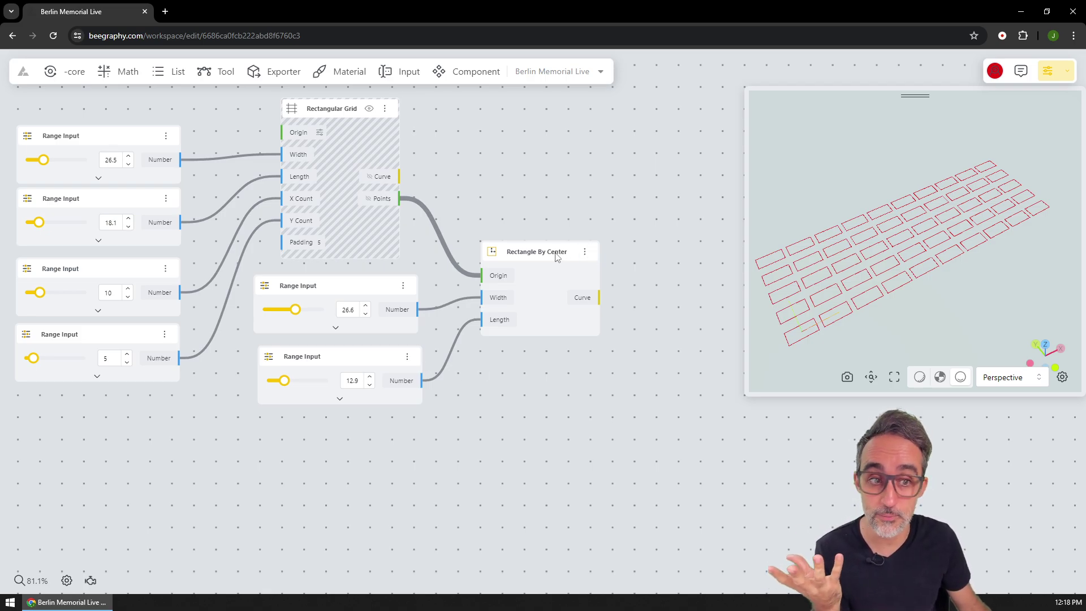
Move the rectangle's Width and Length Range Inputs below the grid's four Range Inputs, leaving a gap between the two sets
left_click_drag(558, 258, 570, 237)
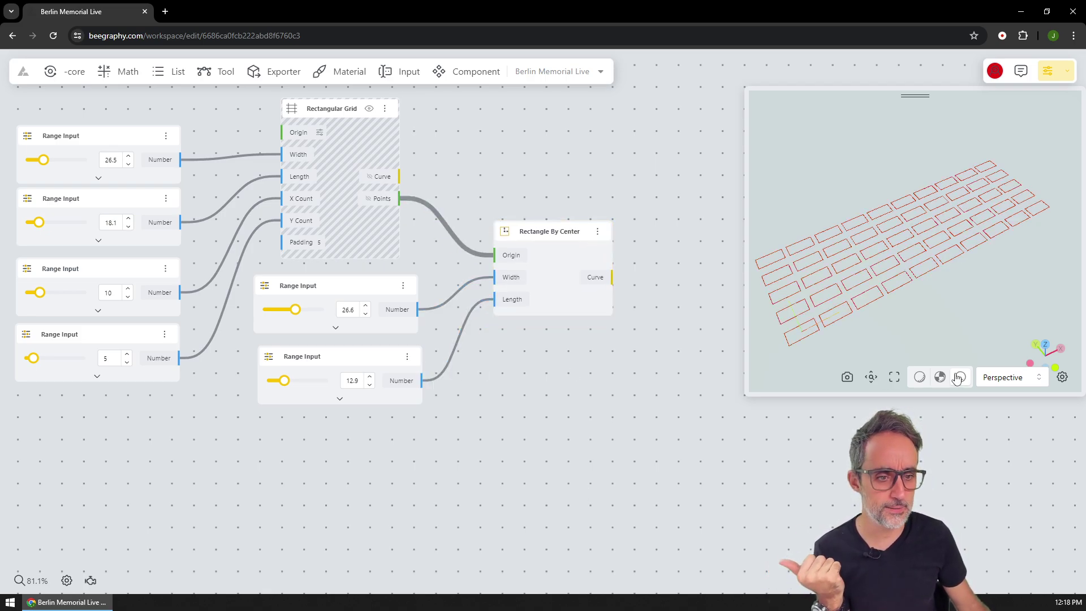
left_click(1008, 378)
left_click_drag(926, 331, 986, 317)
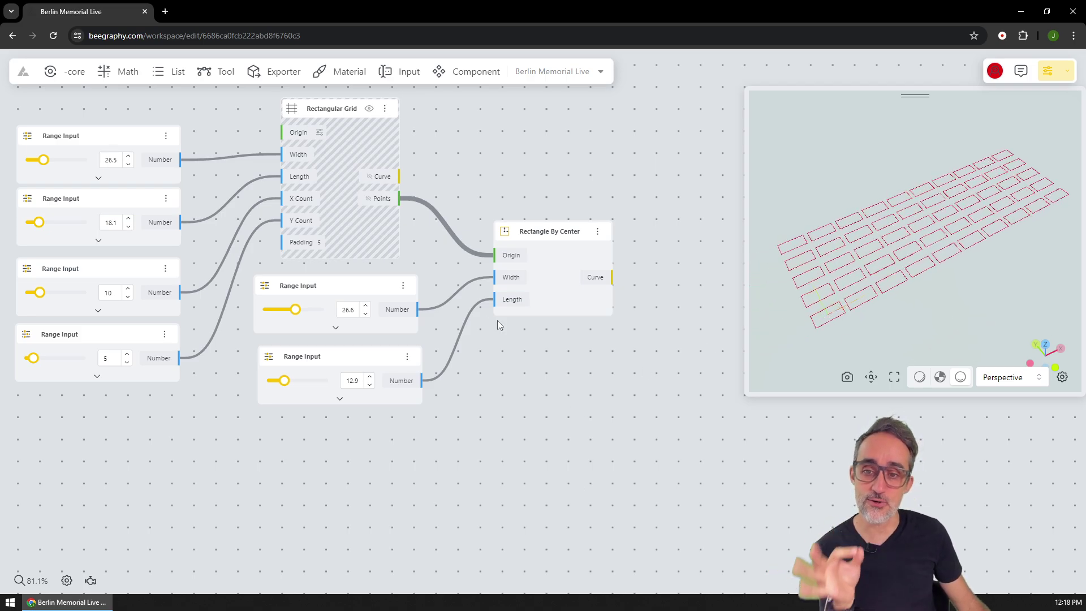
scroll(509, 362, "down", 2)
left_click_drag(475, 400, 371, 263)
left_click_drag(371, 263, 183, 444)
left_click(243, 334)
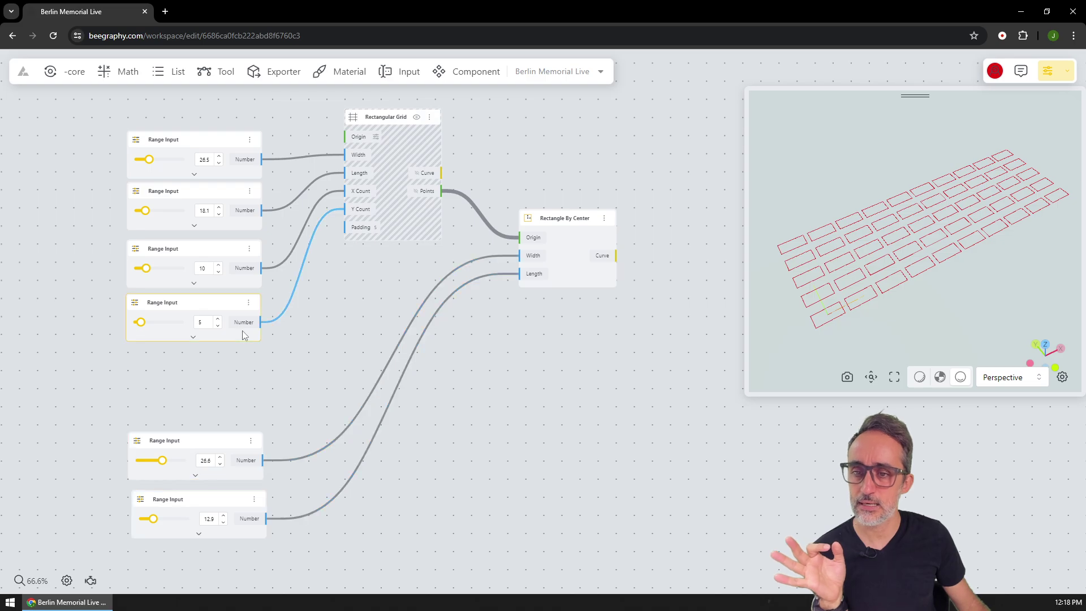
Shift the Rectangular Grid node slightly down and group its four Range Inputs under the name Grid Parameters
left_click_drag(405, 121, 418, 152)
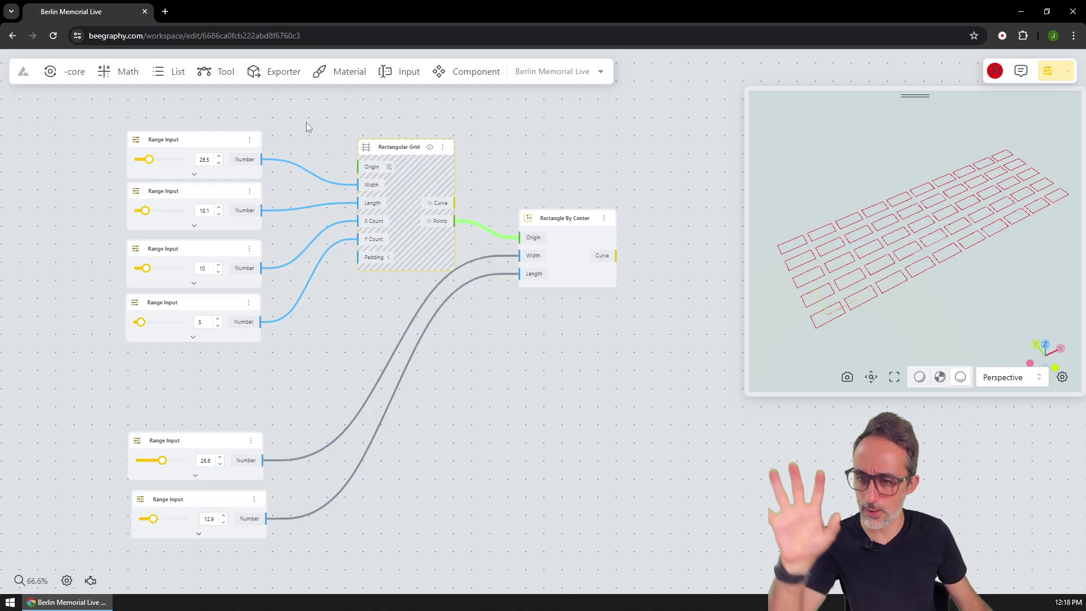
left_click_drag(313, 115, 85, 379)
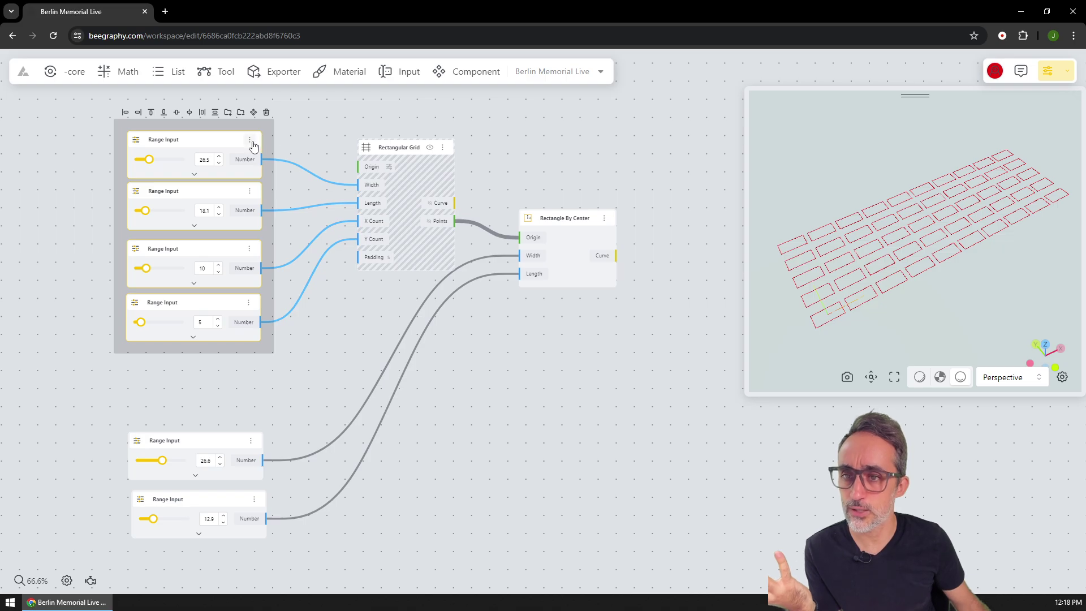
left_click(228, 112)
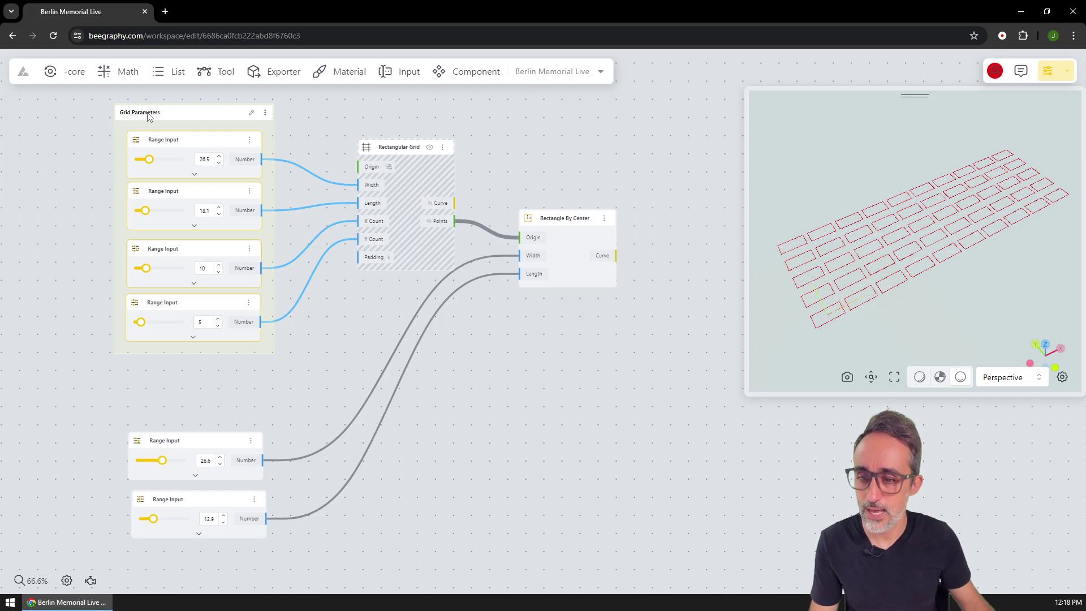
Group the rectangle's two Range Inputs as Box Parameters and place the group just below Grid Parameters
left_click_drag(305, 409, 102, 575)
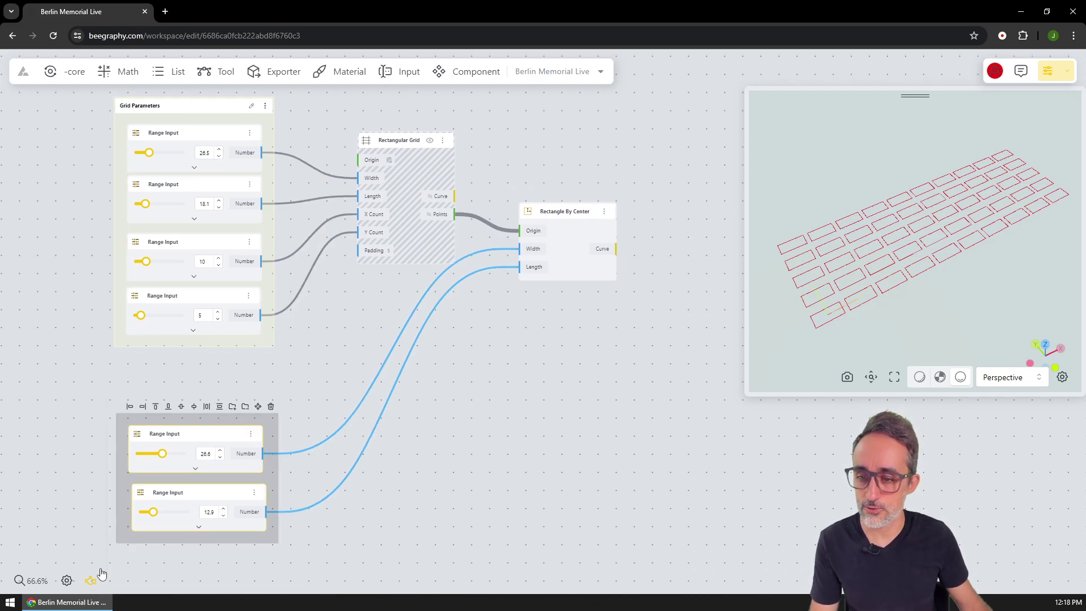
left_click(233, 403)
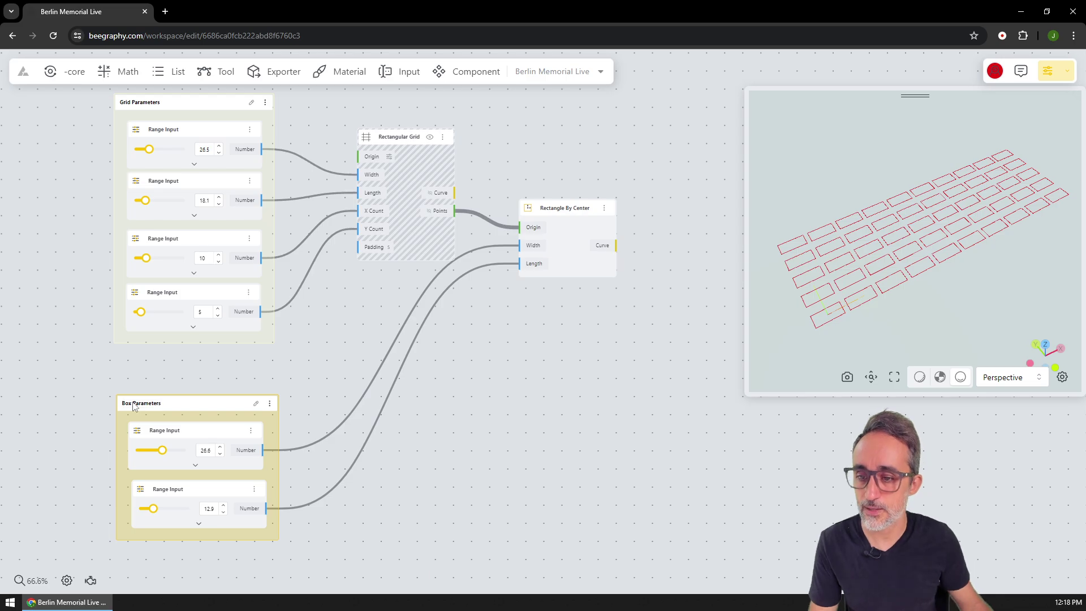
left_click_drag(225, 406, 229, 381)
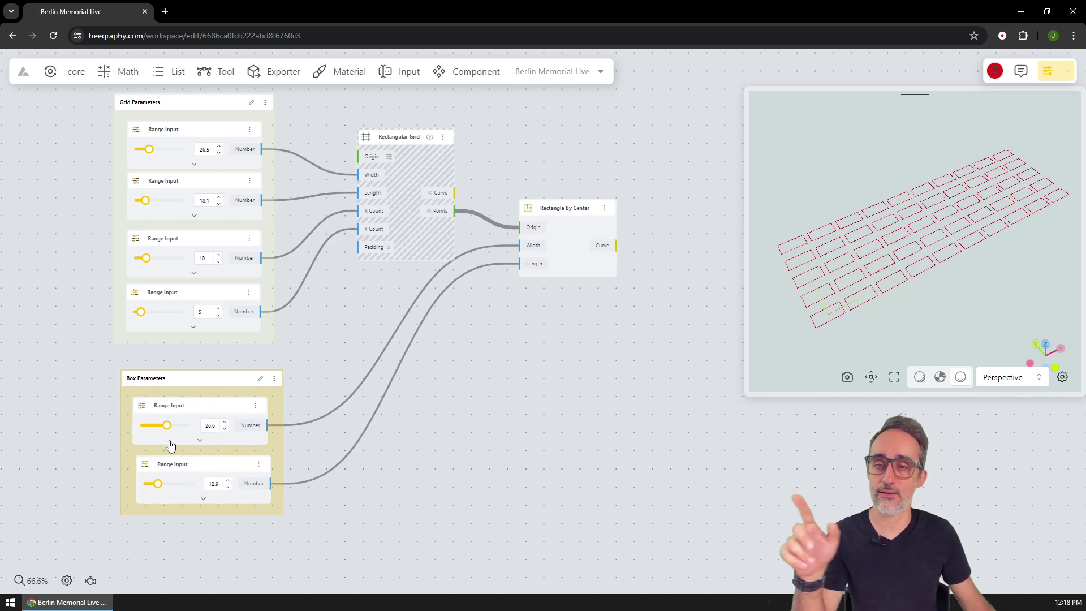
middle_click_drag(263, 436, 257, 452)
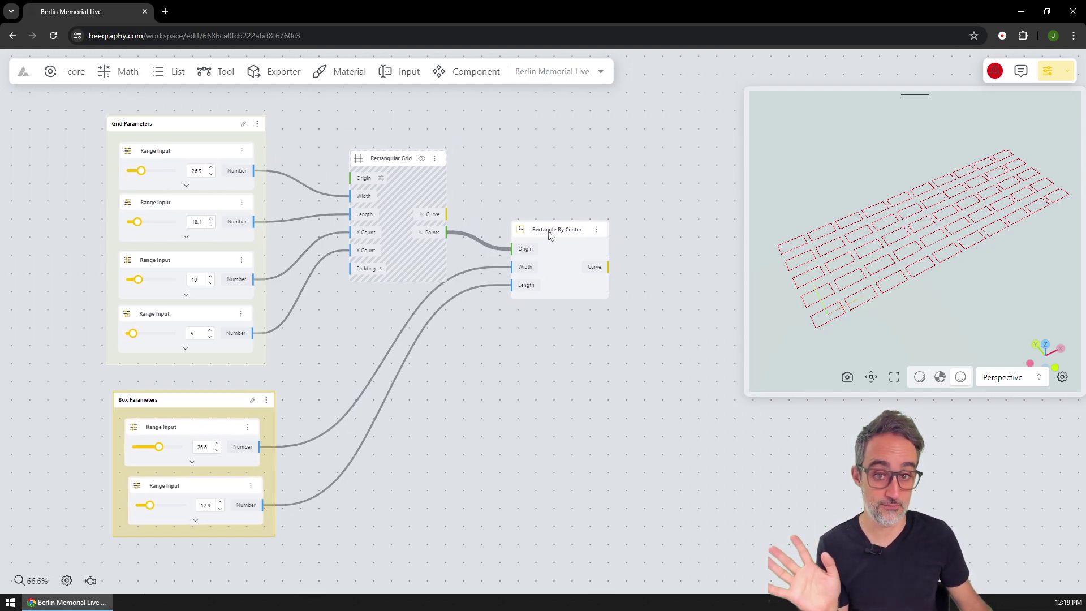
Move the Rectangle By Center node farther from the Rectangular Grid and enlarge the 3D preview window
left_click_drag(550, 235, 582, 219)
left_click(600, 317)
middle_click_drag(601, 317, 515, 316)
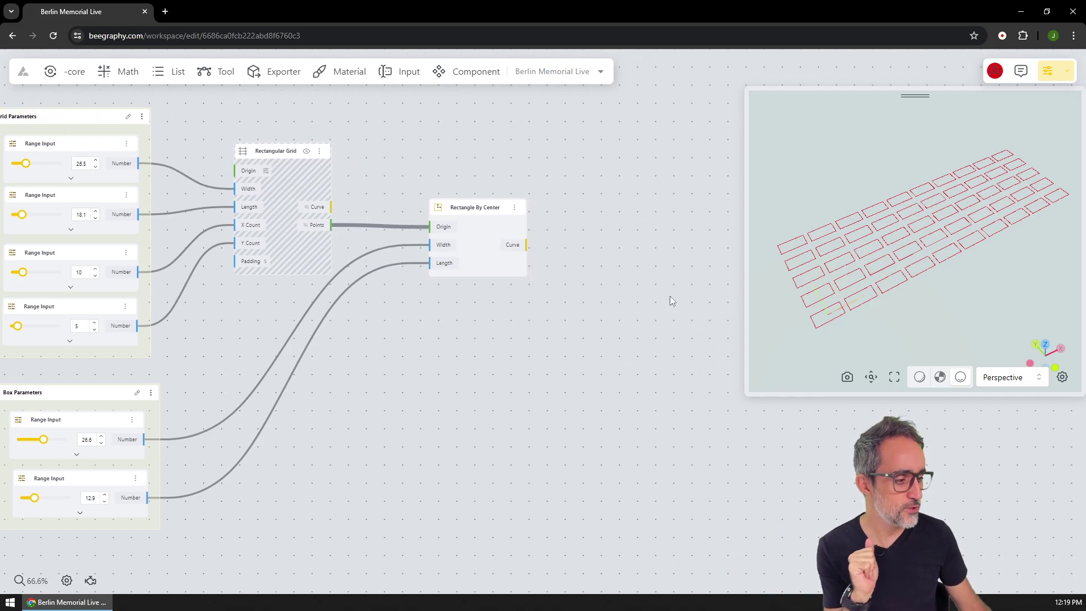
left_click_drag(750, 390, 681, 484)
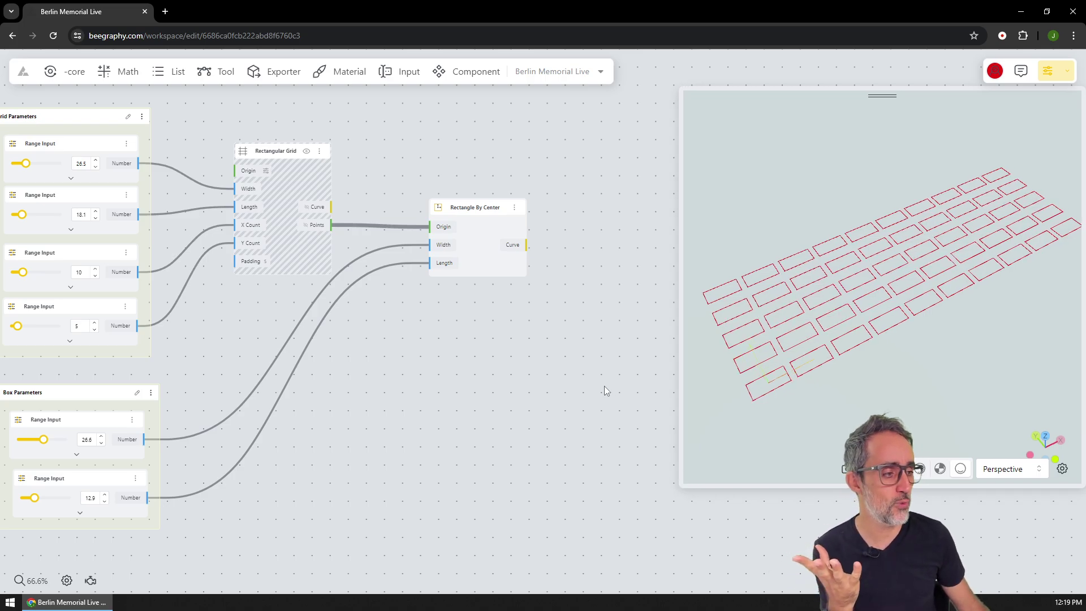
Add an Extrude Curve node beside Rectangle By Center and connect the rectangle's Curve output to its Curve input
scroll(385, 337, "up", 3)
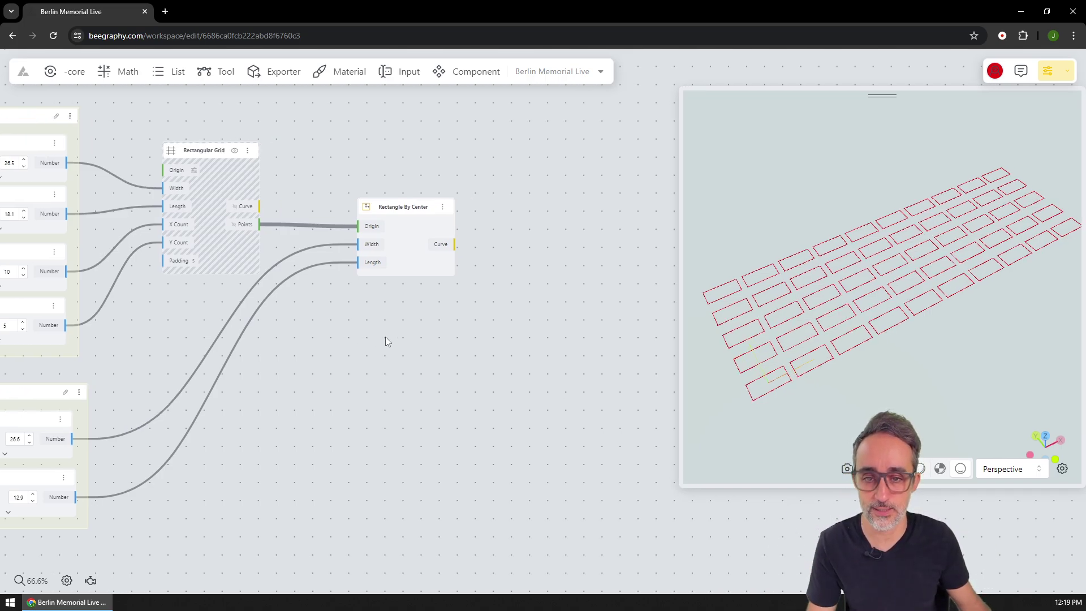
double_click(449, 262)
type("extrude")
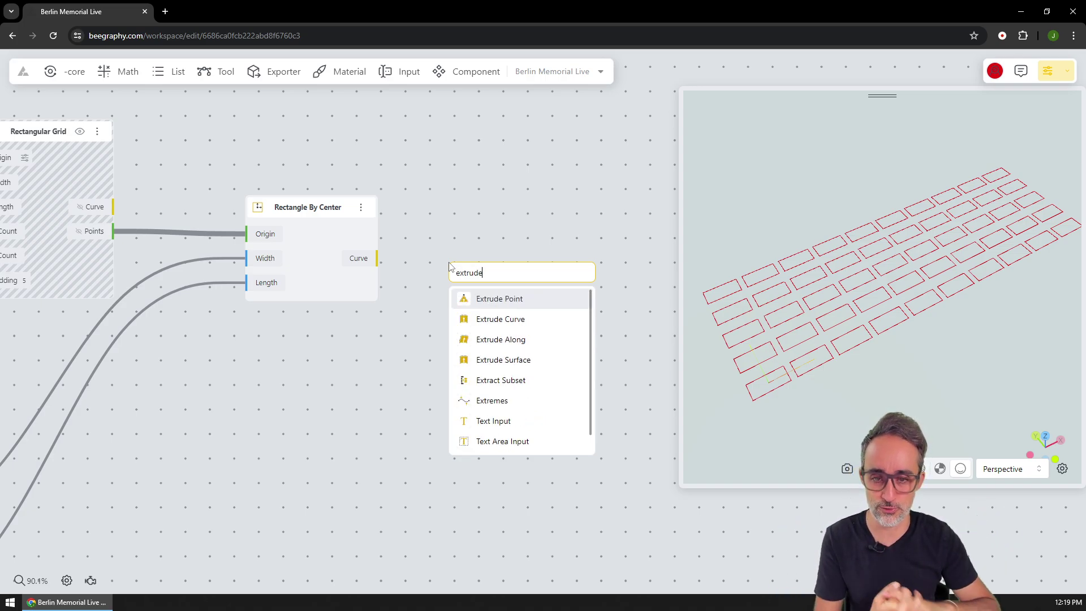
left_click(520, 320)
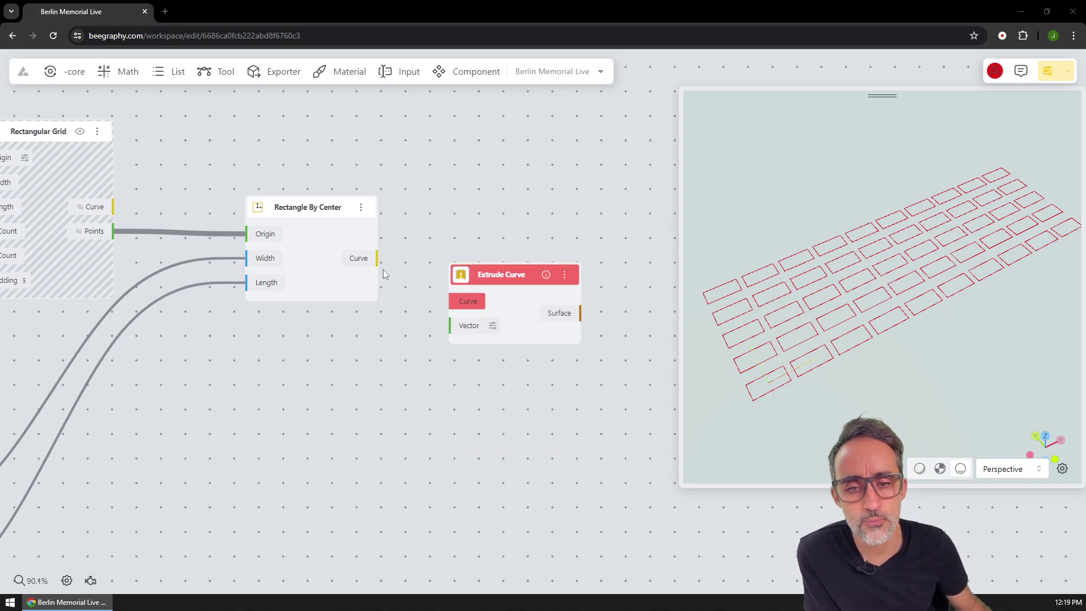
left_click_drag(429, 287, 468, 301)
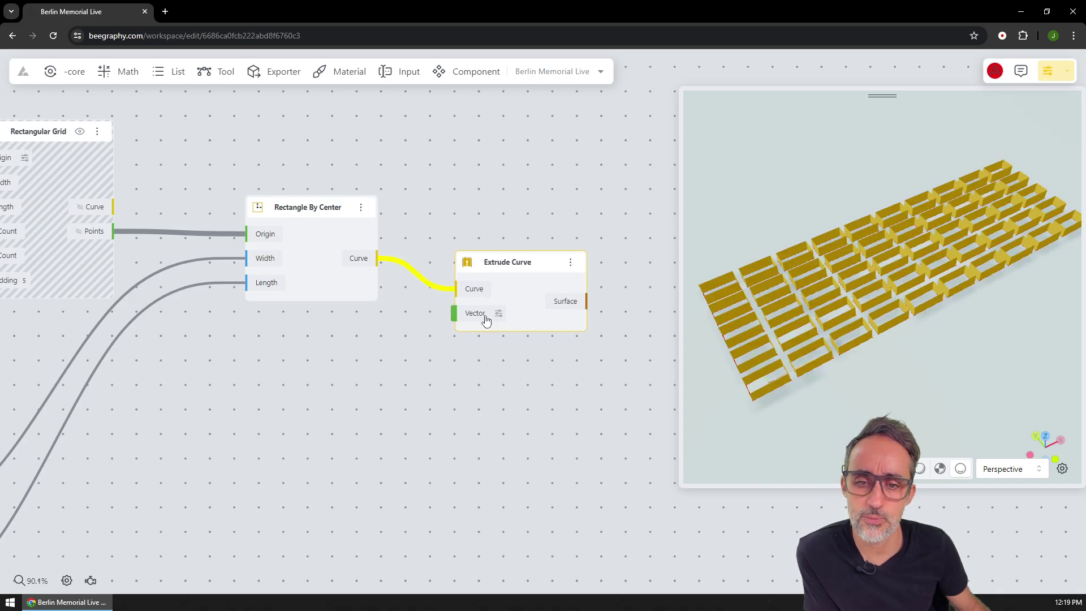
mouse_move(485, 321)
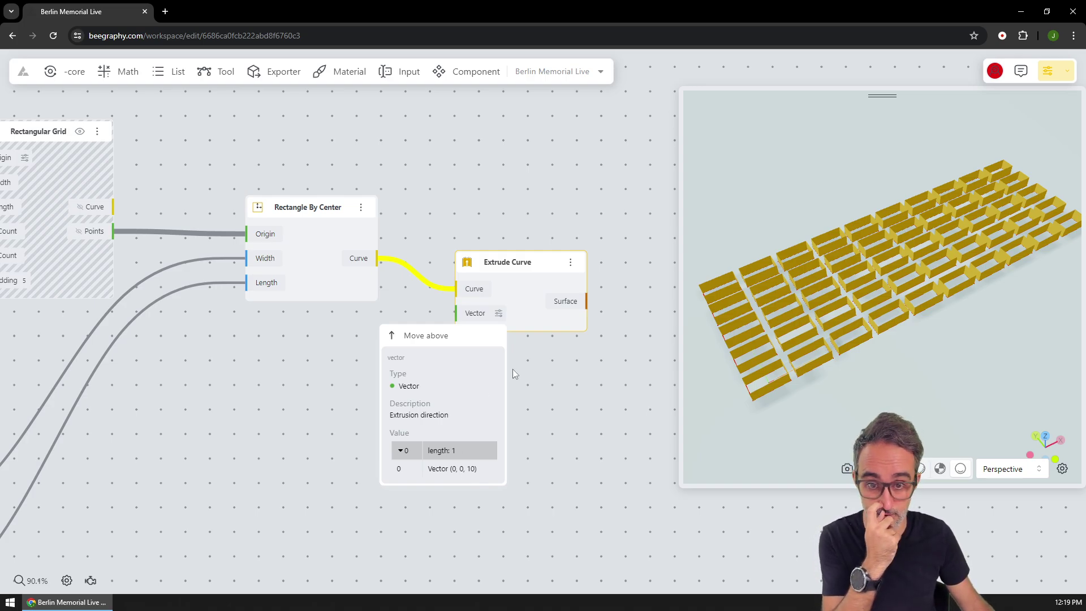
left_click_drag(529, 263, 549, 253)
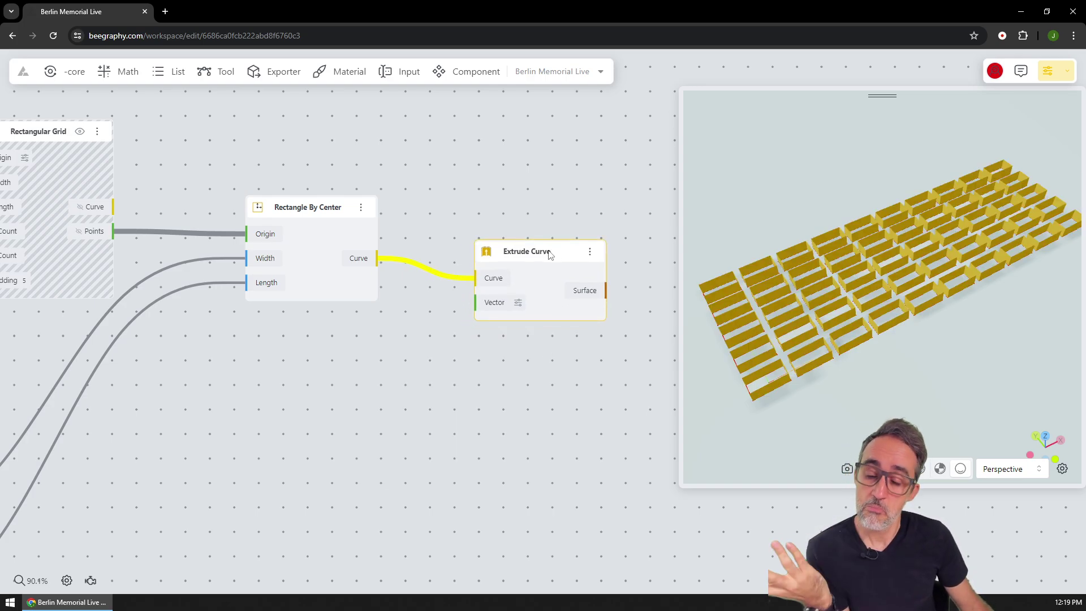
Add a VectorZ node below and between the Rectangle By Center and Extrude Curve nodes
scroll(524, 356, "down", 3)
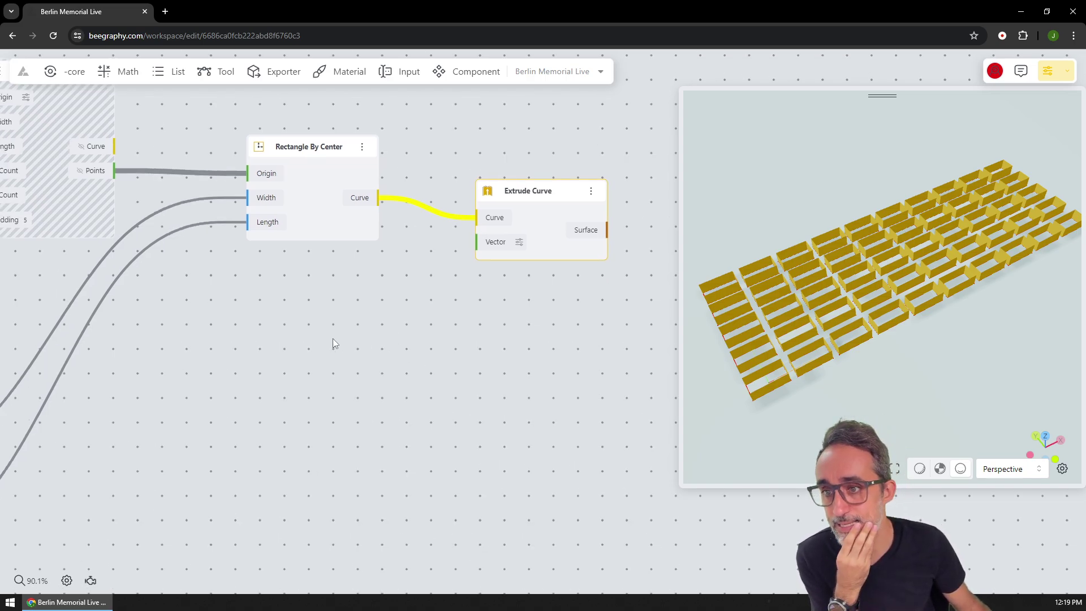
left_click_drag(332, 339, 371, 368)
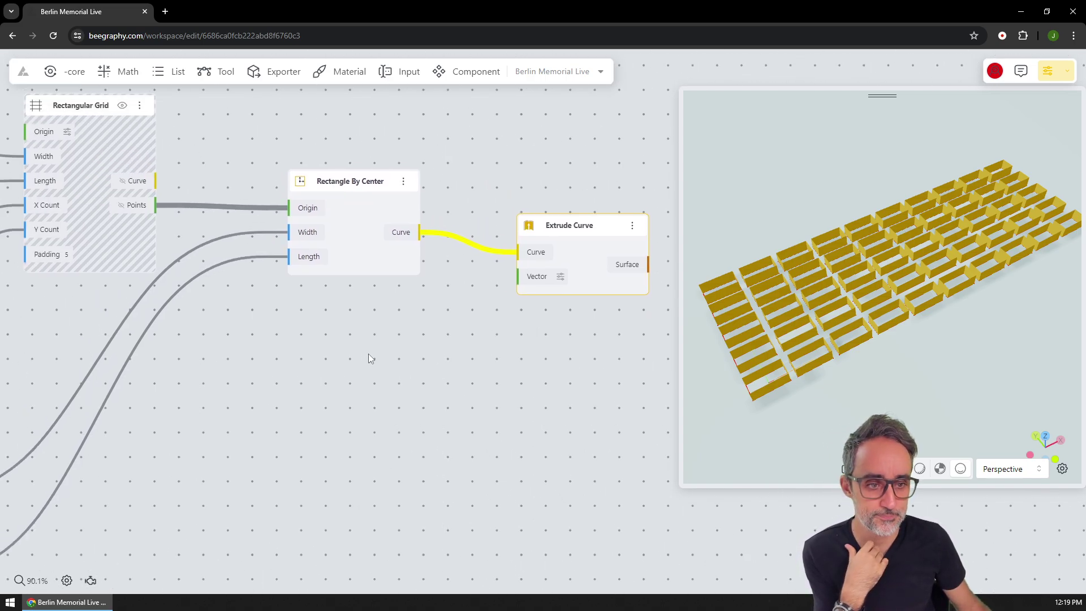
scroll(483, 321, "right", 2)
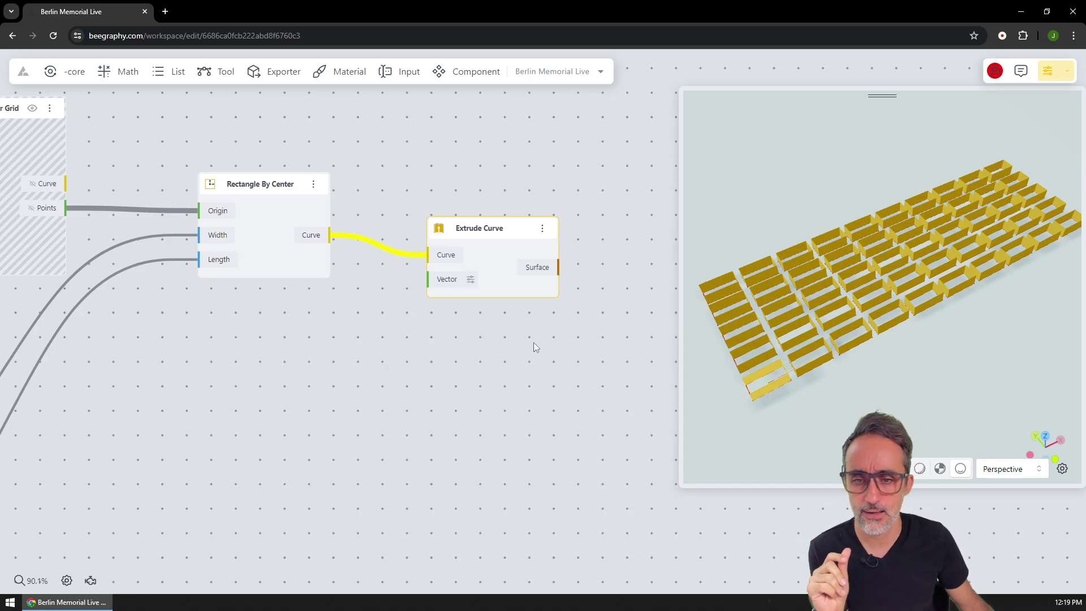
scroll(464, 346, "left", 2)
left_click(378, 342)
double_click(378, 342)
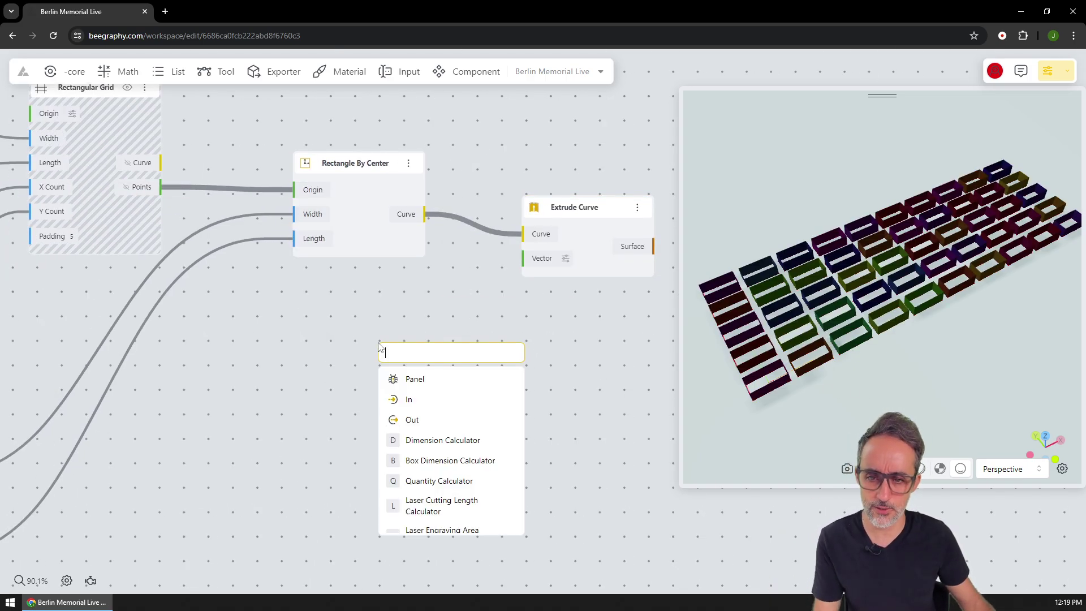
type("vector")
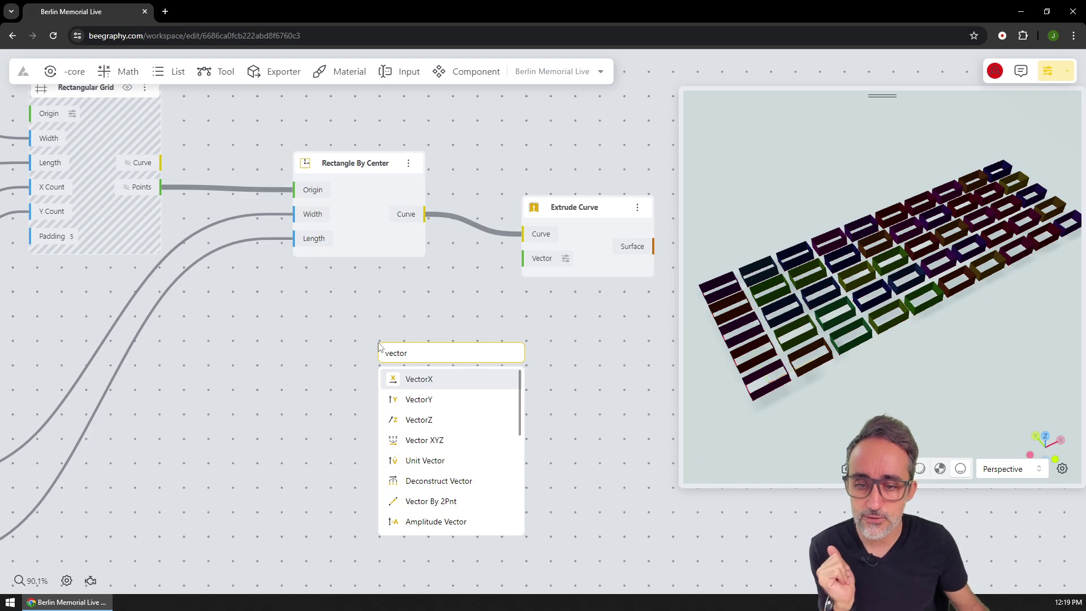
left_click(431, 420)
left_click_drag(449, 364, 383, 344)
Add a Range Input for the extrusion height, raise its maximum, and place it in front of the VectorZ node
double_click(263, 377)
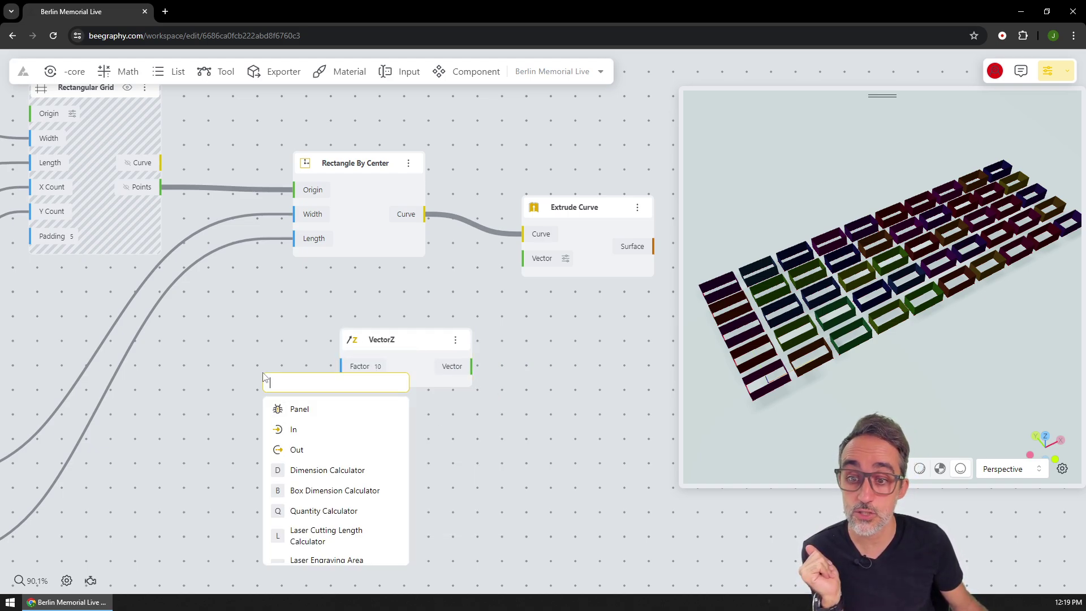
type("ran")
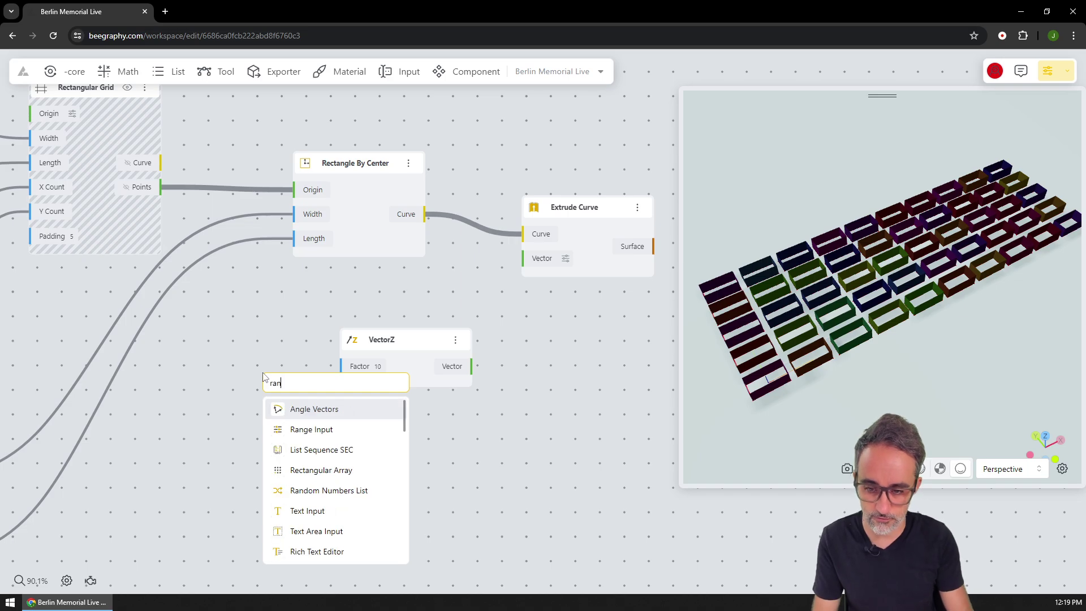
type("ge")
key("Return")
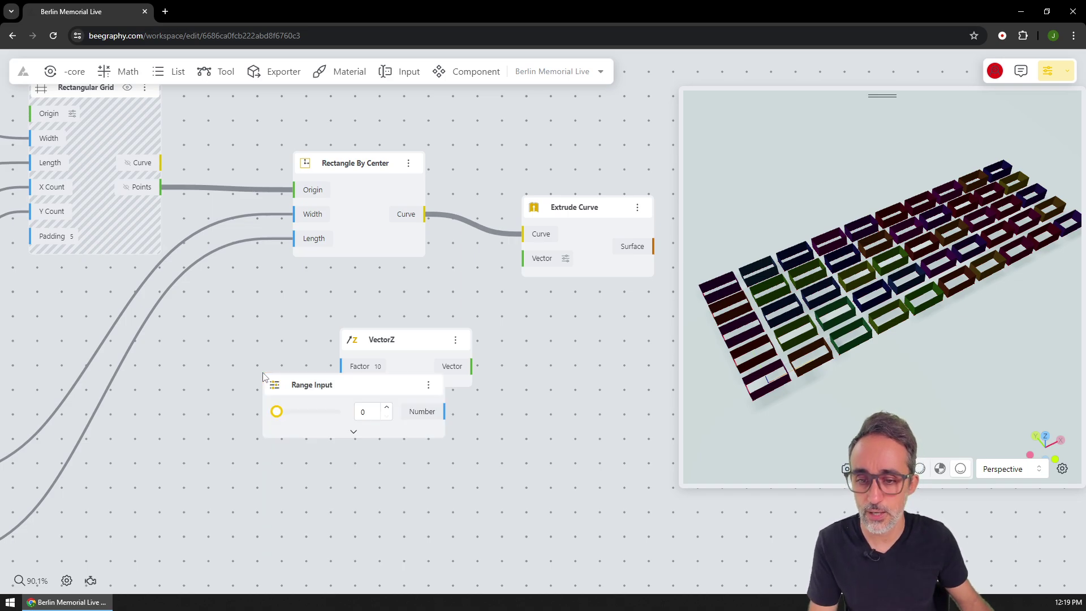
left_click(354, 432)
double_click(355, 460)
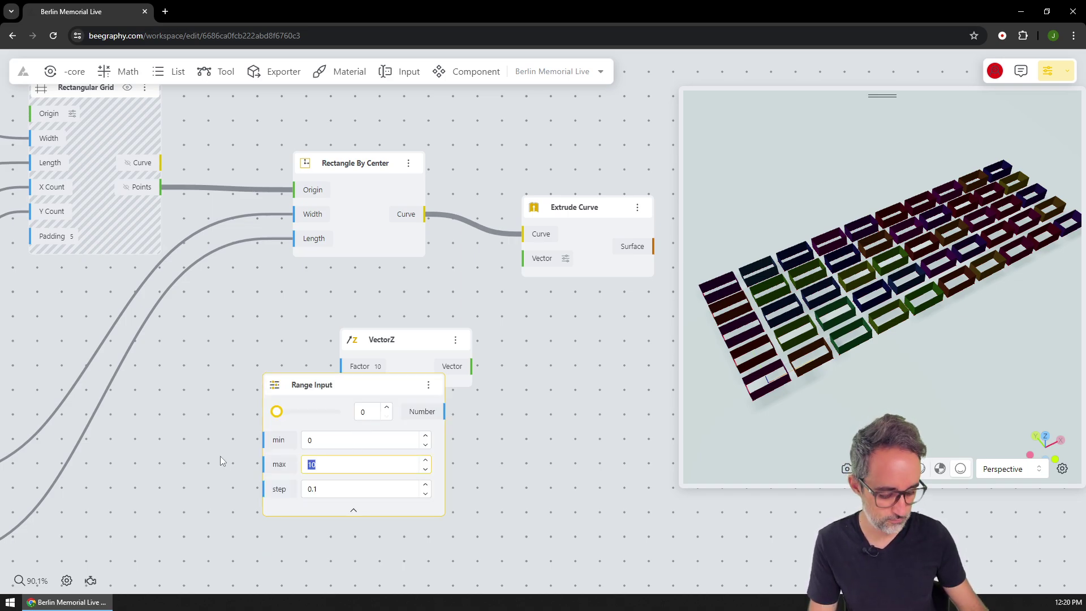
left_click(353, 510)
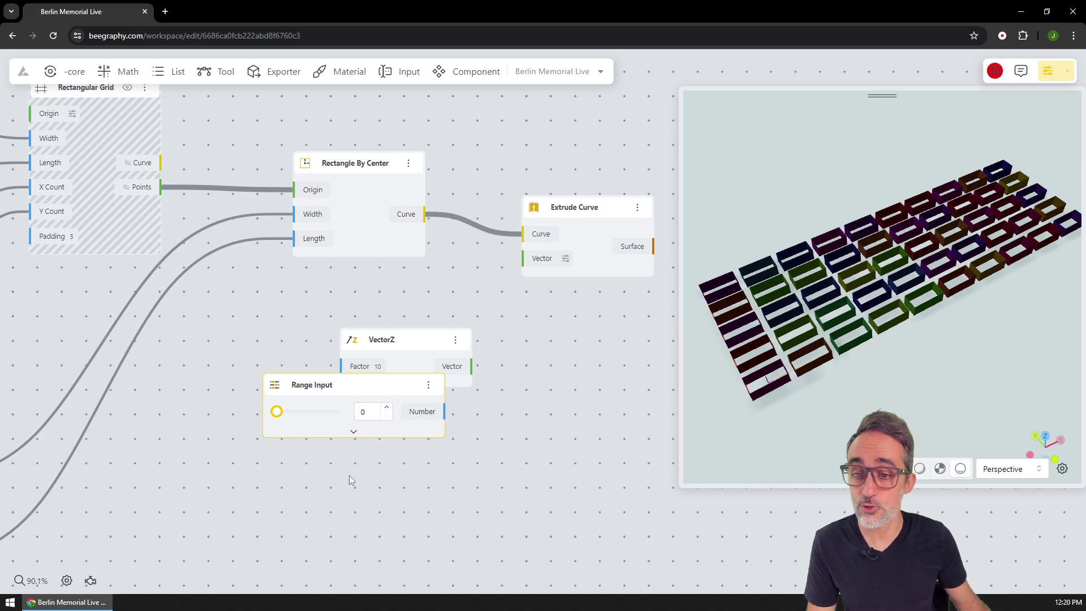
left_click_drag(355, 389, 200, 375)
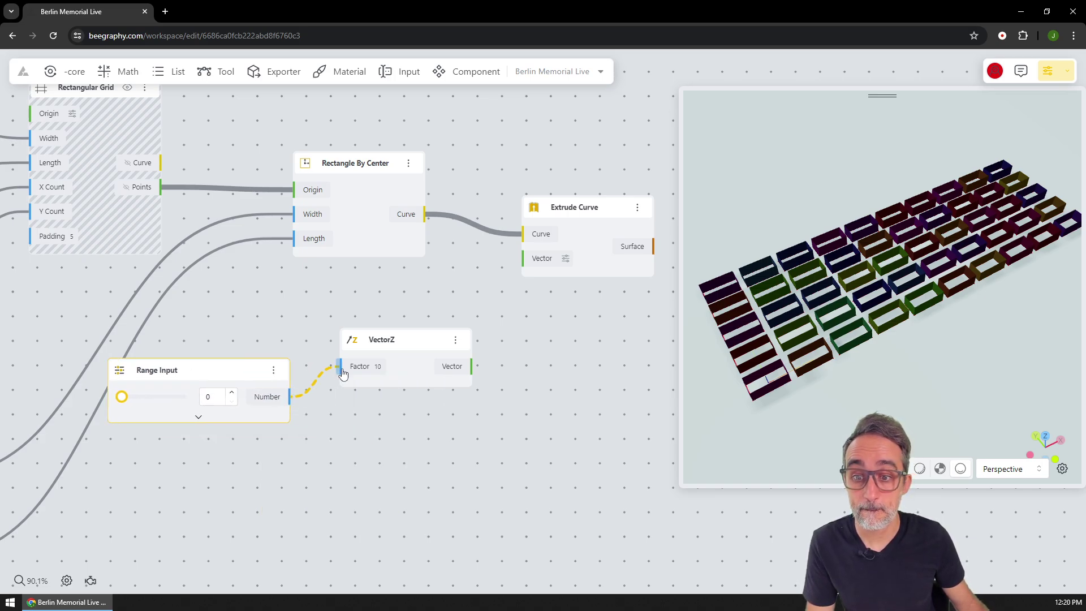
Connect the new Range Input to VectorZ's Factor and VectorZ to Extrude Curve's Vector, and set the height to 25.3
left_click_drag(342, 373, 341, 367)
left_click_drag(467, 366, 528, 270)
left_click_drag(121, 396, 179, 401)
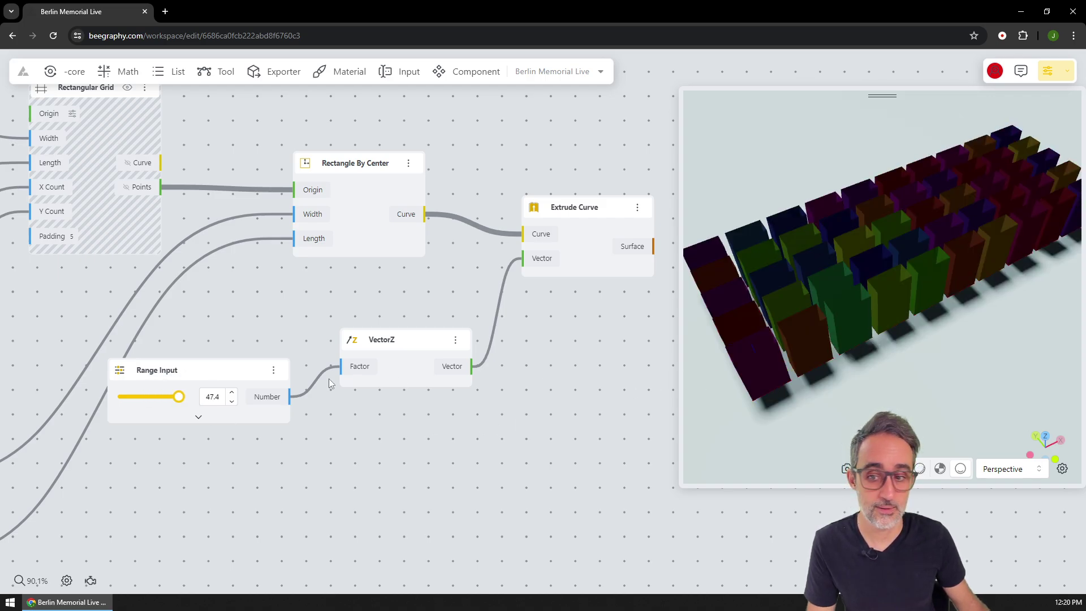
left_click_drag(179, 397, 152, 397)
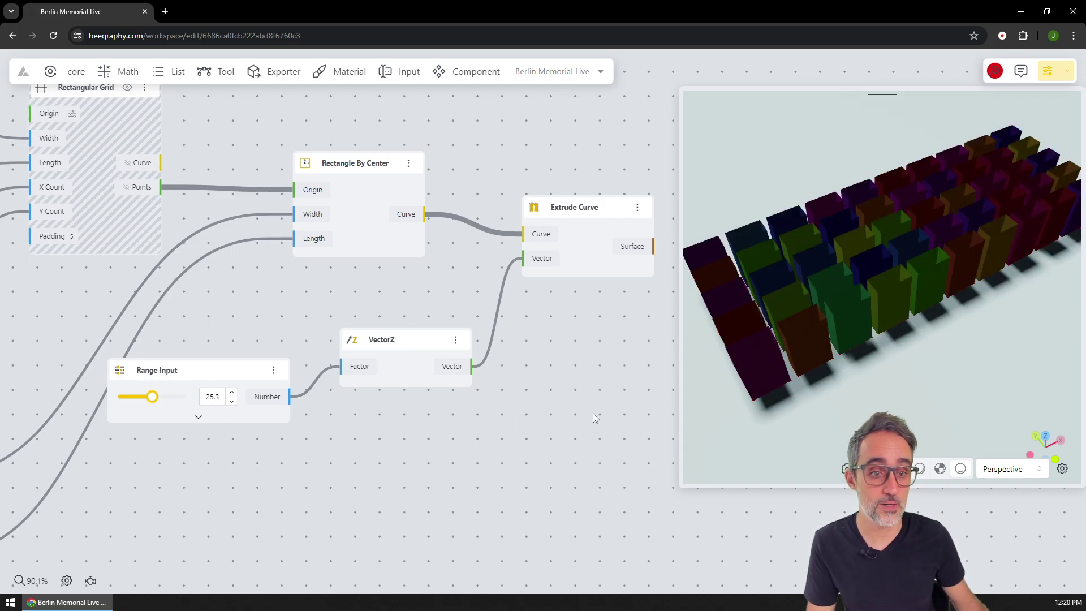
scroll(649, 457, "down", 1)
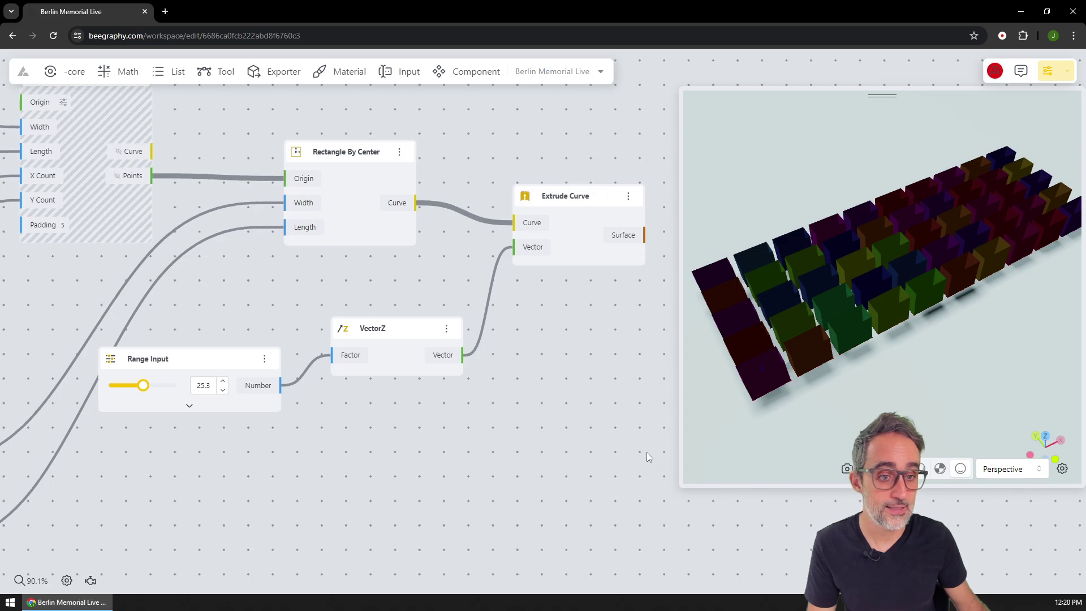
Line up the VectorZ node with its Range Input and turn the 3D preview to a lower viewing angle
left_click_drag(411, 335, 412, 367)
scroll(536, 356, "right", 1)
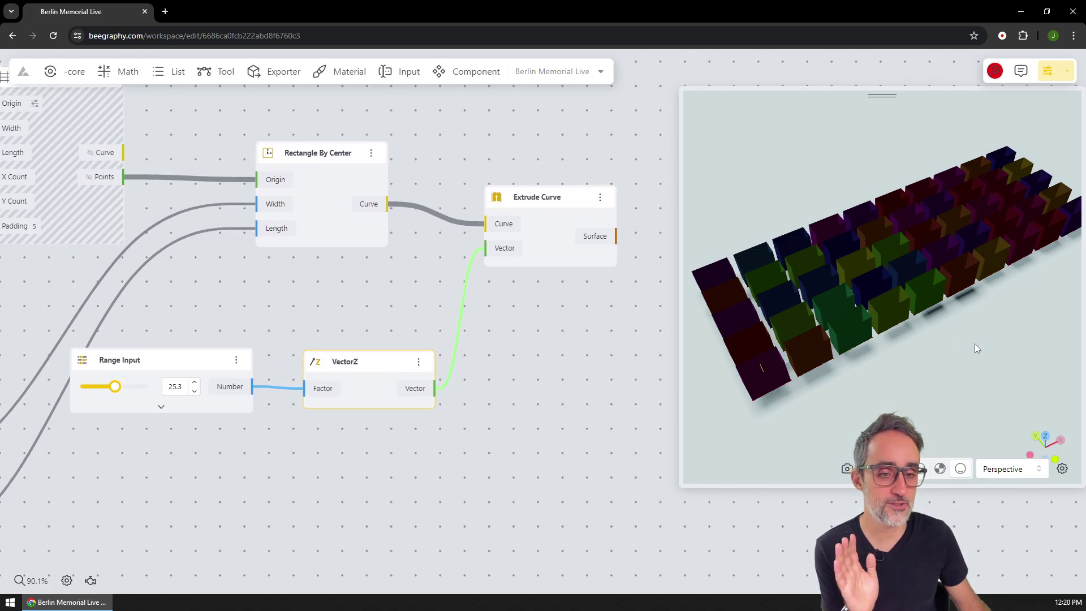
left_click_drag(977, 348, 904, 315)
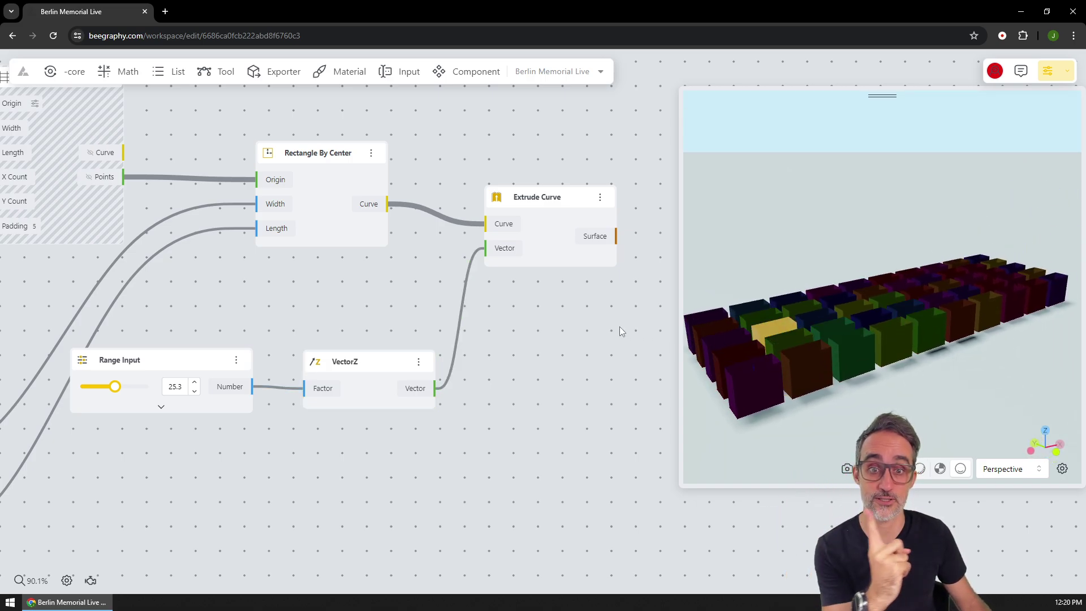
scroll(492, 331, "right", 5)
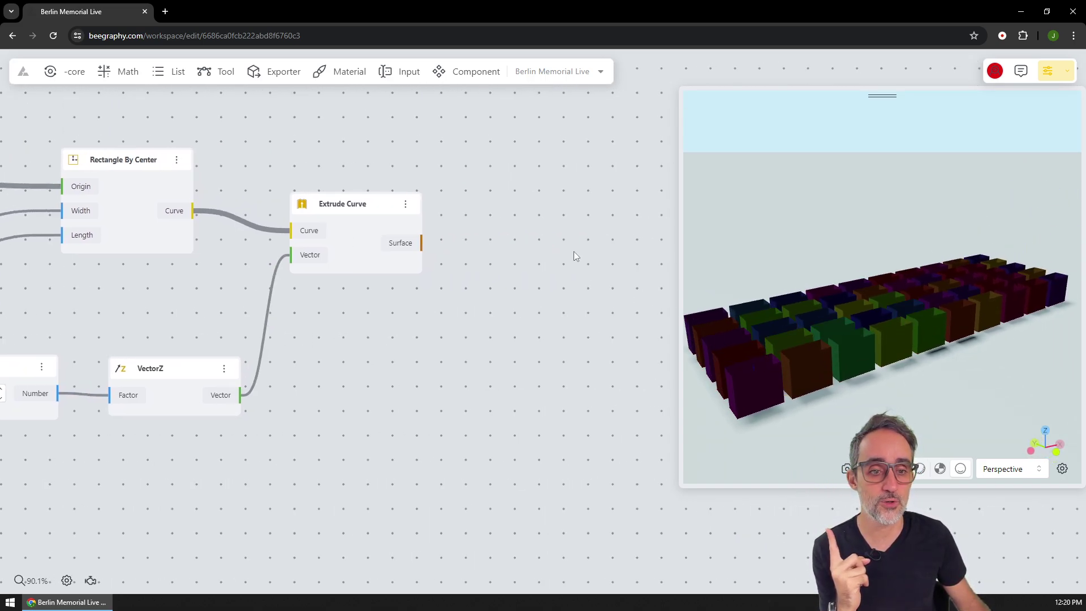
Add a Cap node after Extrude Curve and connect Extrude Curve's Surface output to its Surface input
double_click(510, 239)
type("cp")
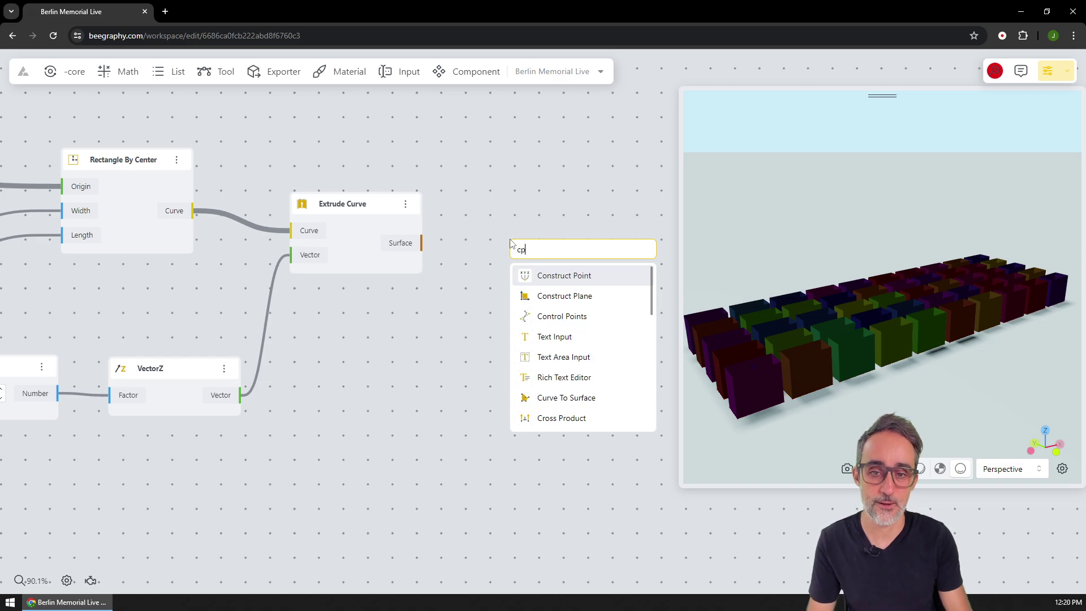
key("BackSpace")
type("ap")
left_click(558, 276)
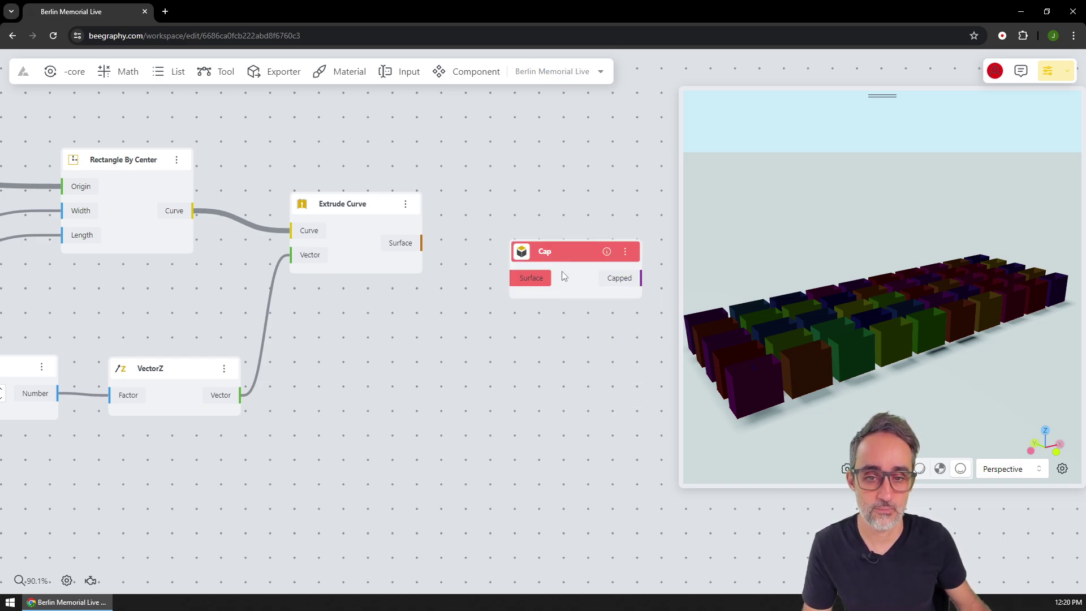
left_click_drag(562, 270, 572, 245)
left_click_drag(422, 243, 528, 218)
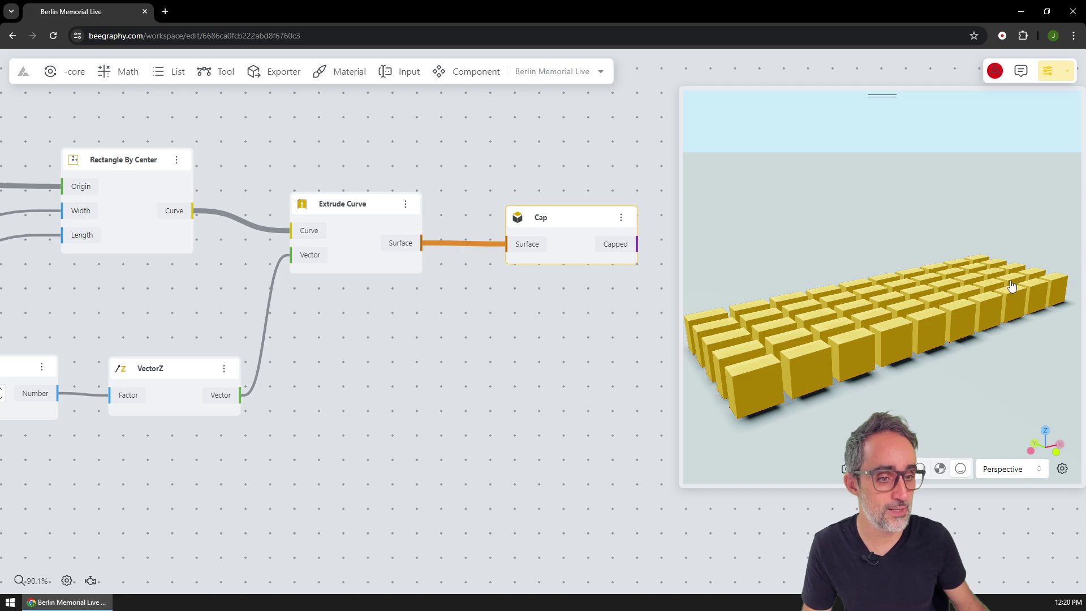
Inspect the capped boxes from above and below, and hide the Extrude Curve node's geometry in the 3D preview
left_click_drag(928, 388, 931, 429)
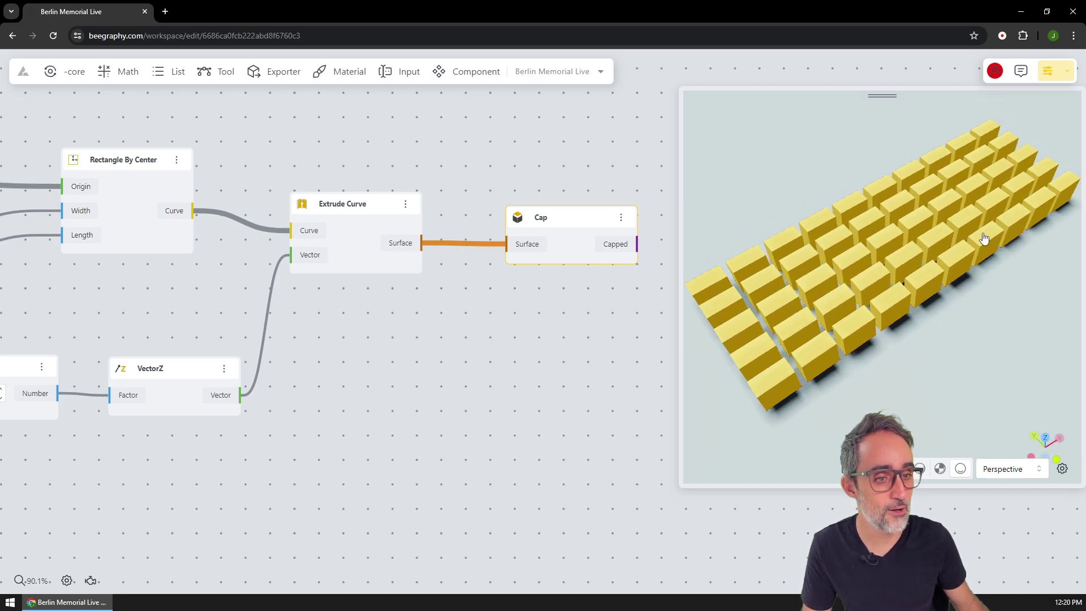
left_click_drag(962, 337, 925, 206)
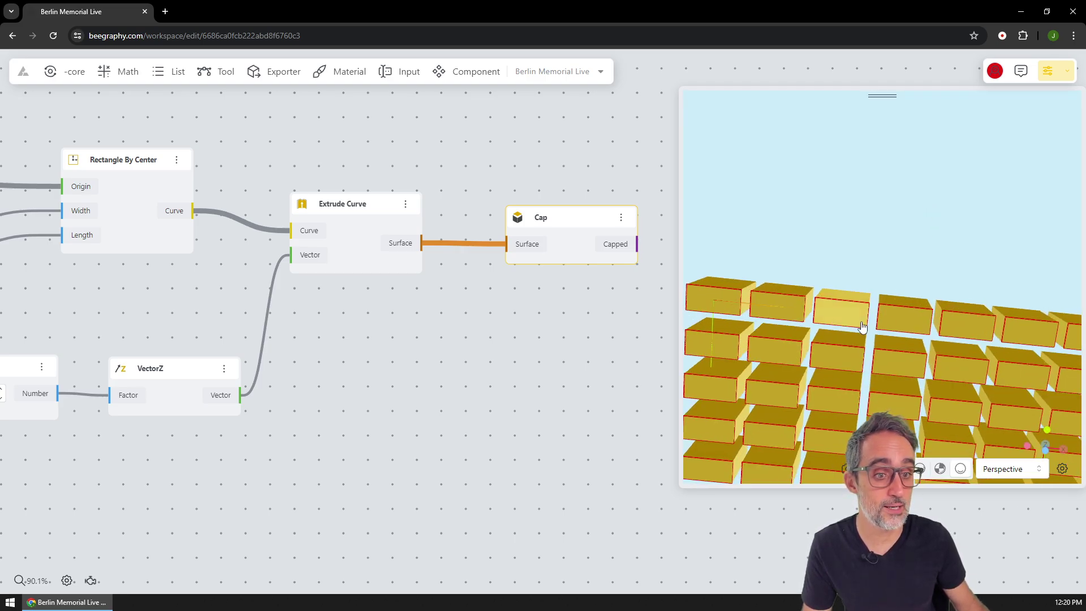
left_click_drag(861, 327, 823, 186)
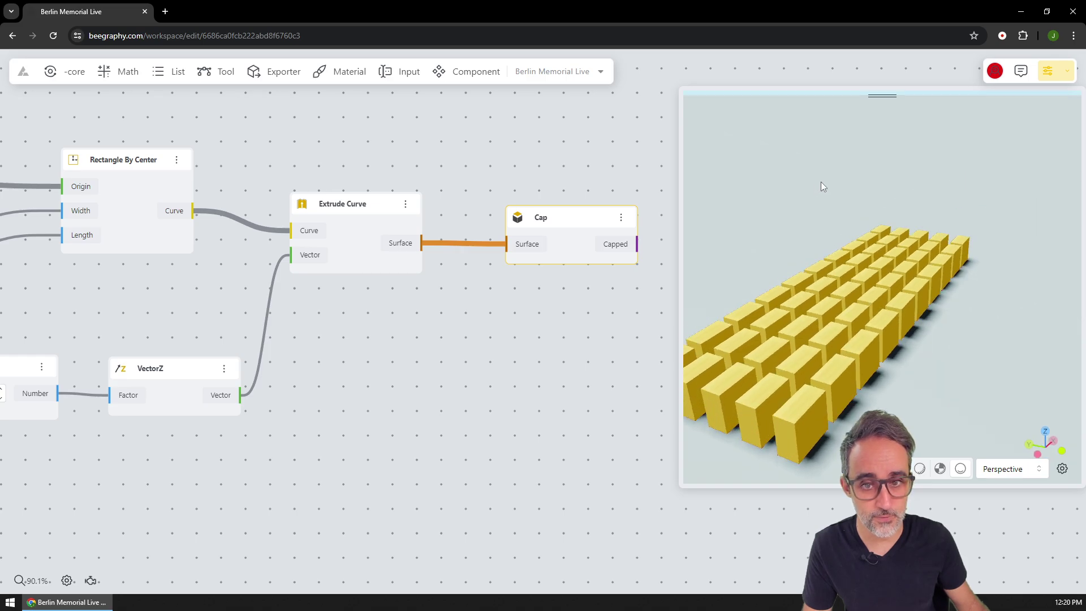
left_click(405, 204)
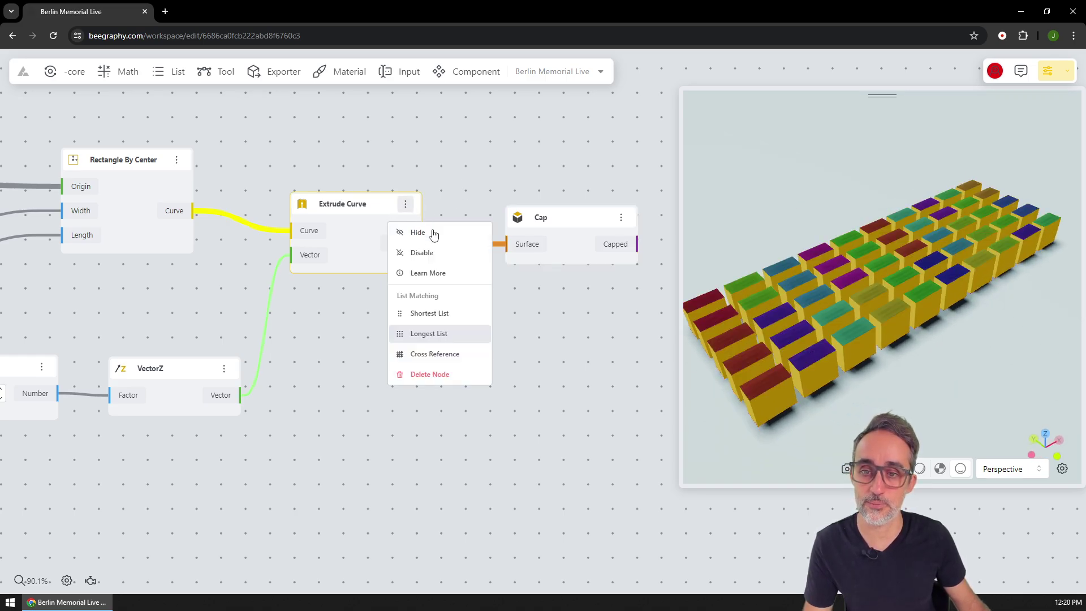
left_click(433, 233)
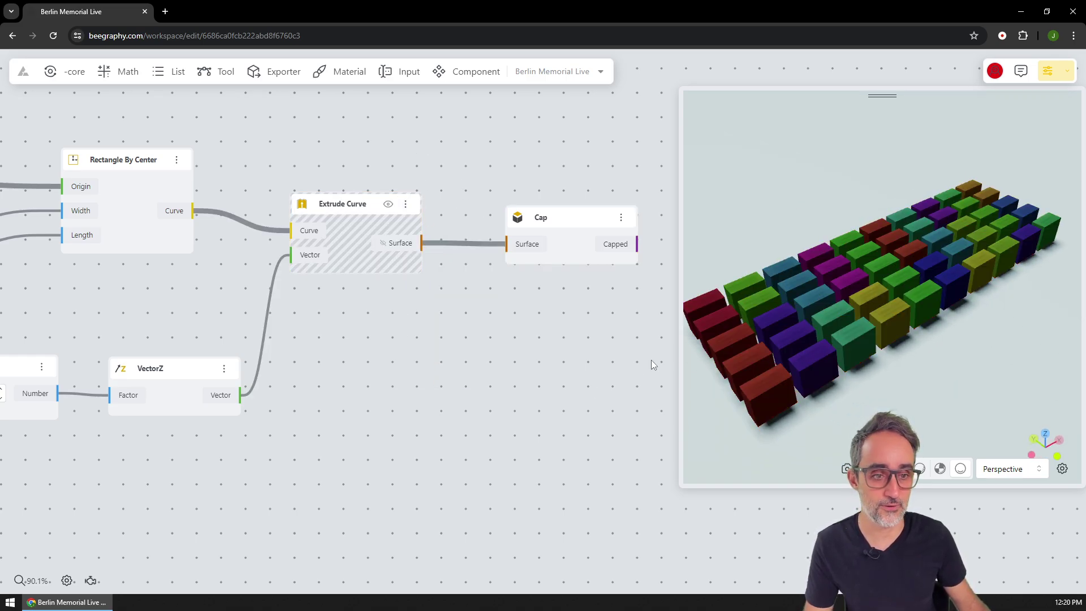
left_click_drag(692, 186, 733, 181)
left_click_drag(767, 213, 1000, 360)
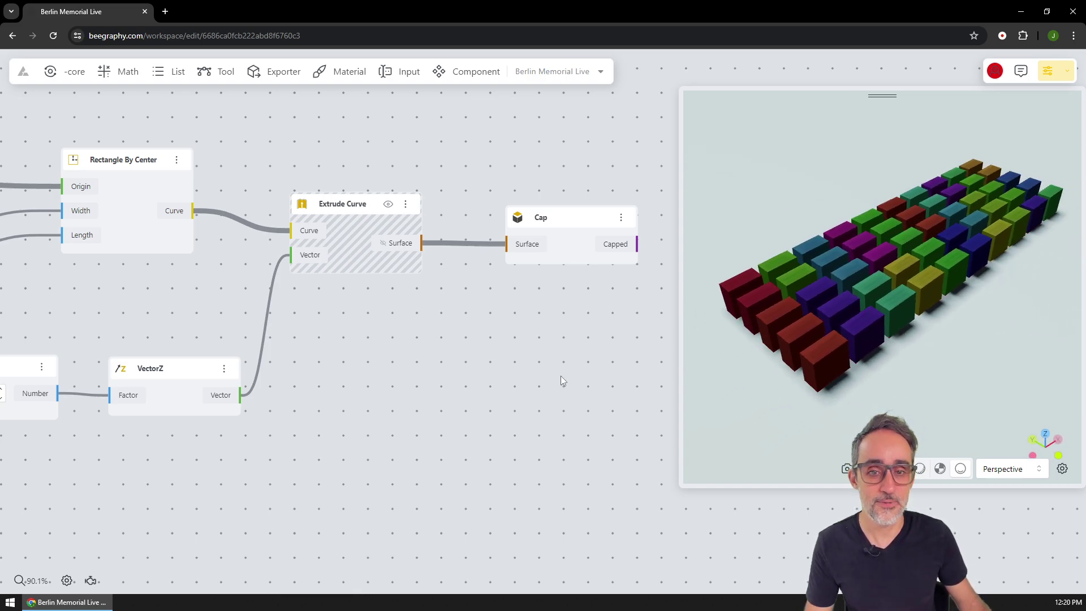
Add a Deconstruct Point node below the height Range Input and connect the Rectangular Grid's Points output to it
scroll(439, 376, "down", 8)
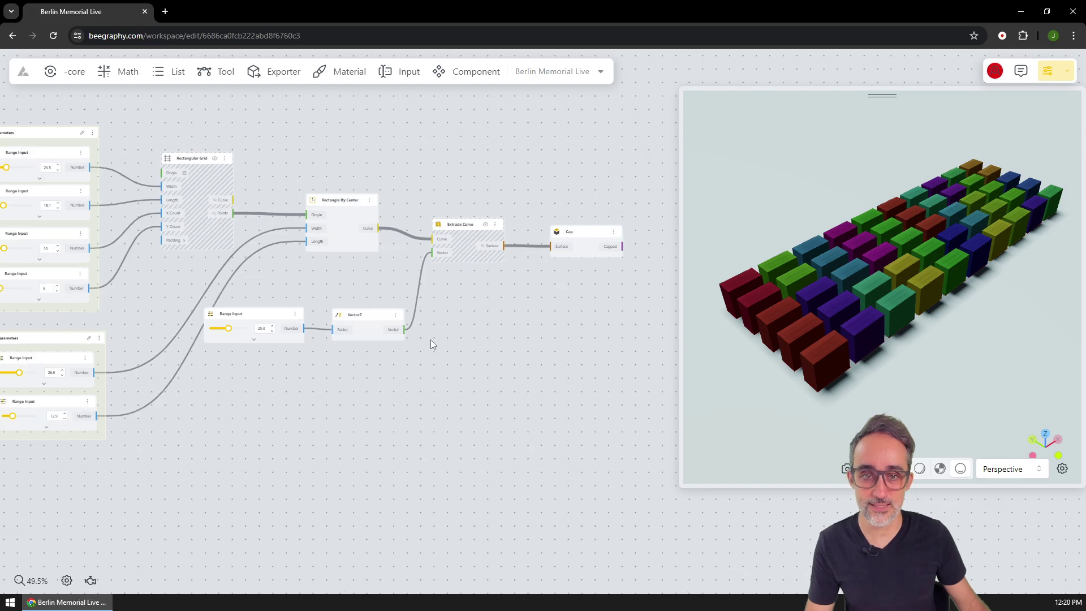
left_click_drag(430, 344, 460, 344)
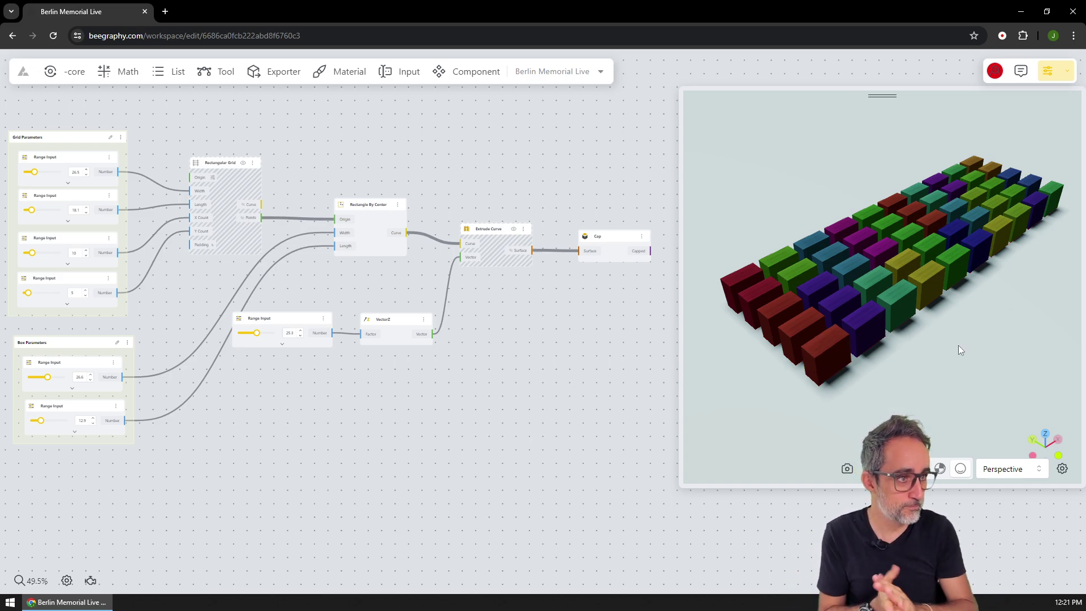
scroll(367, 418, "down", 2)
scroll(368, 418, "left", 2)
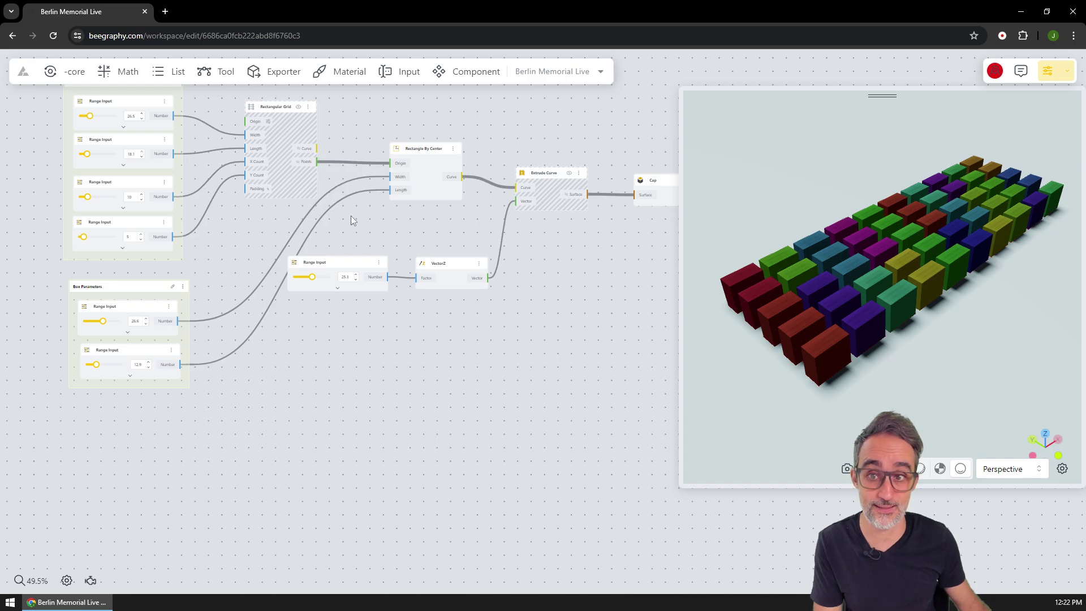
scroll(298, 192, "up", 1)
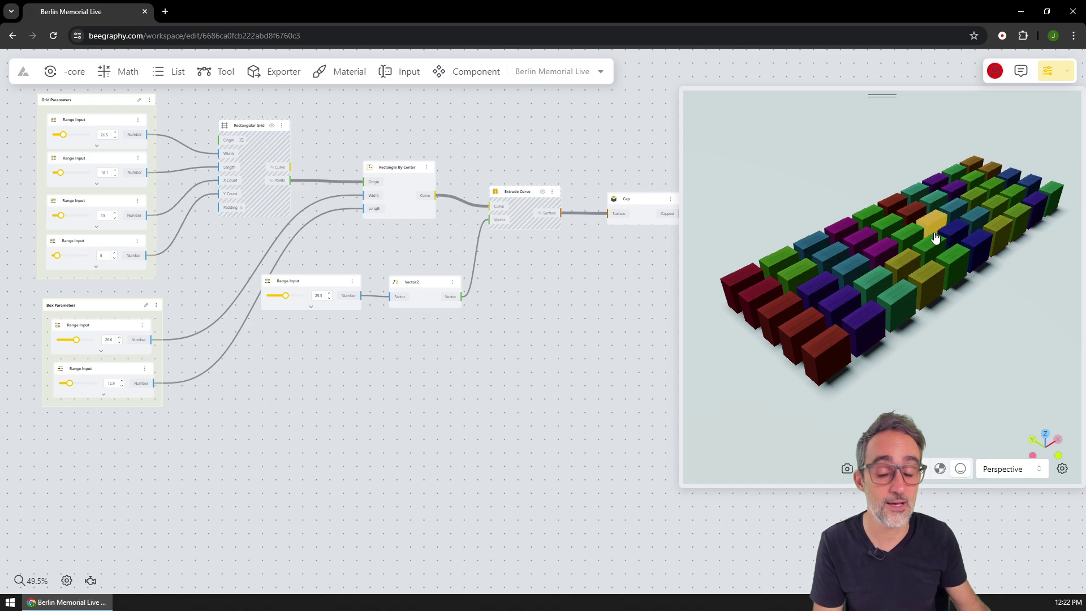
double_click(363, 396)
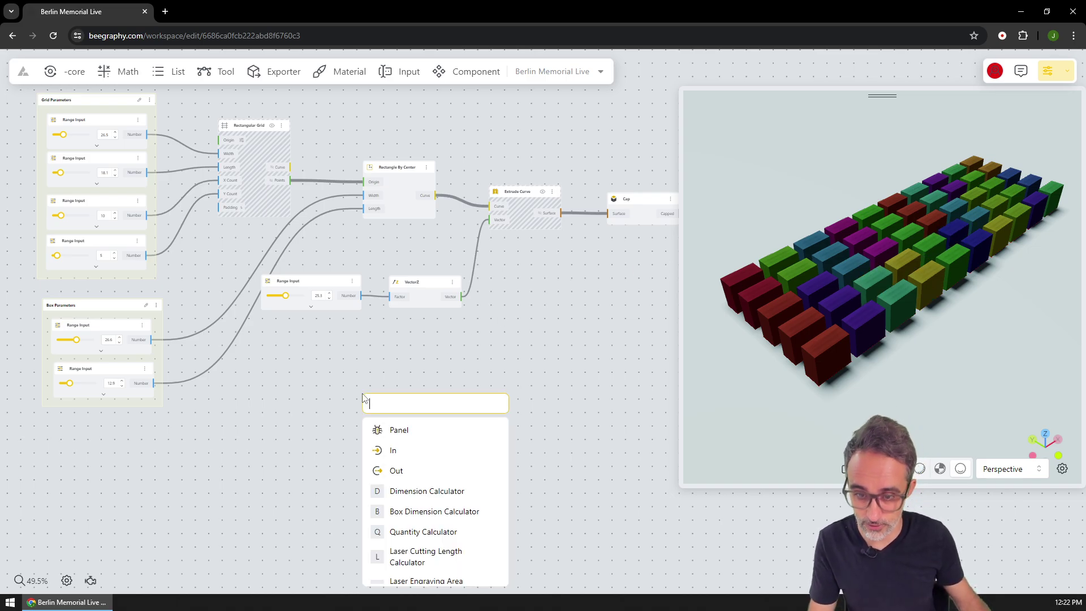
type("deconstr")
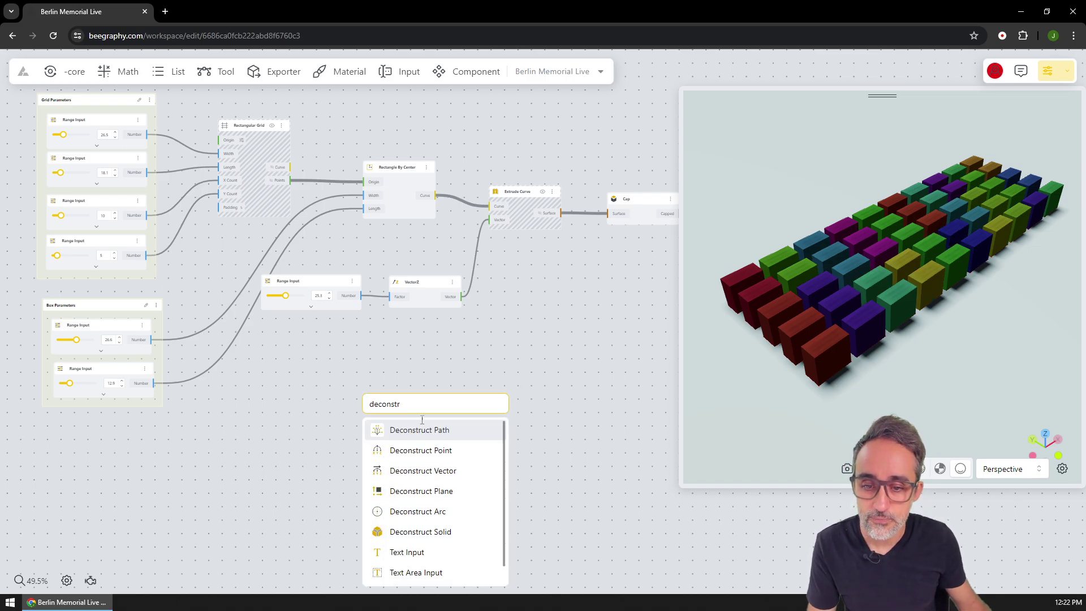
left_click(429, 450)
left_click_drag(291, 180, 378, 441)
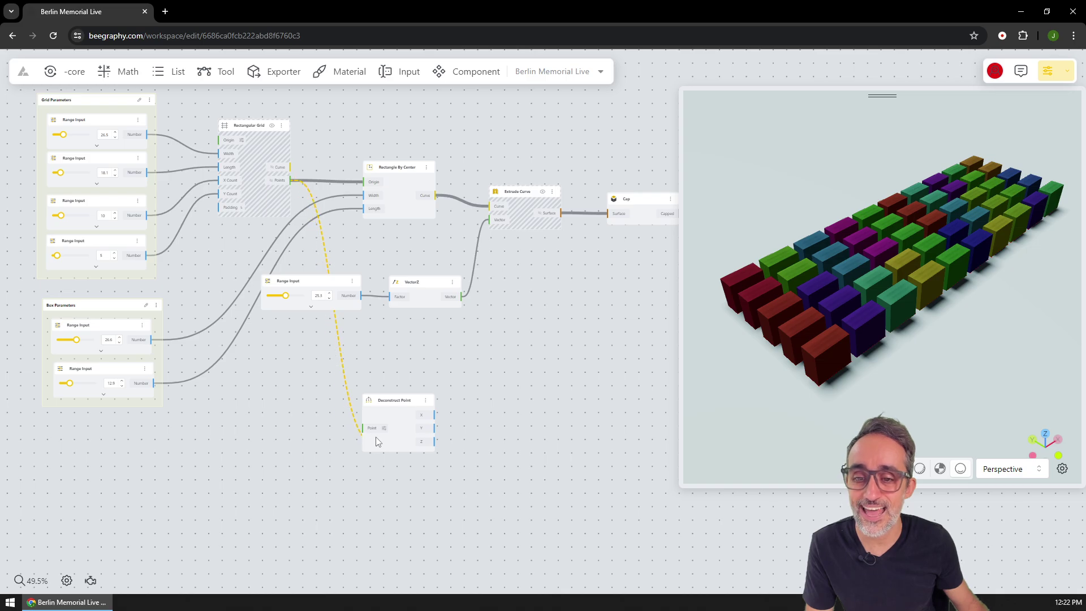
left_click_drag(379, 400, 302, 402)
Add a Panel beside Deconstruct Point, connect the X output to it, and expand its list of values
scroll(346, 431, "up", 3)
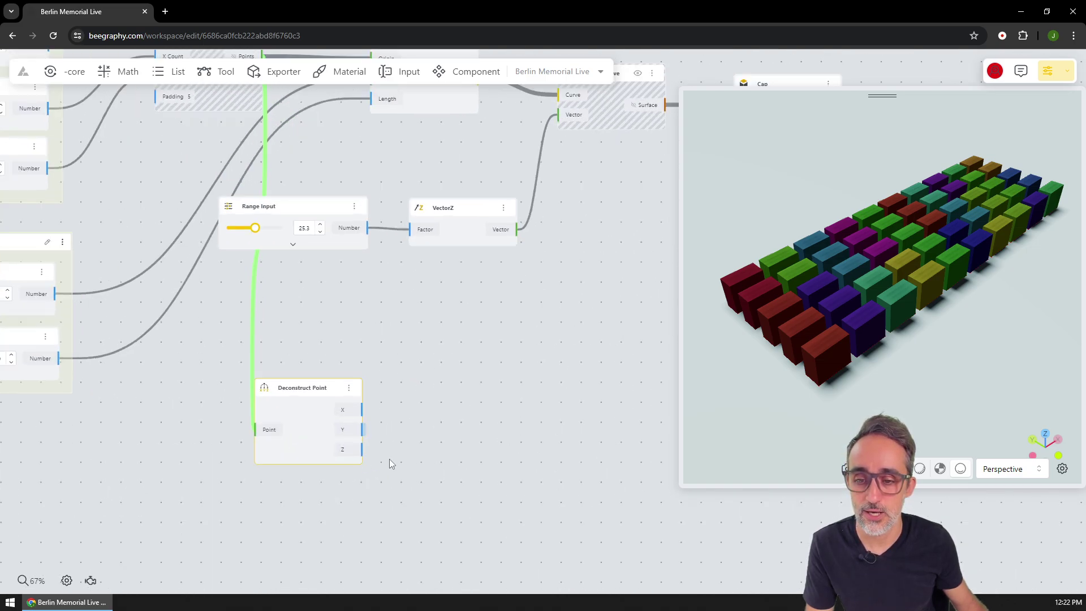
scroll(393, 435, "up", 3)
double_click(420, 323)
type("panel")
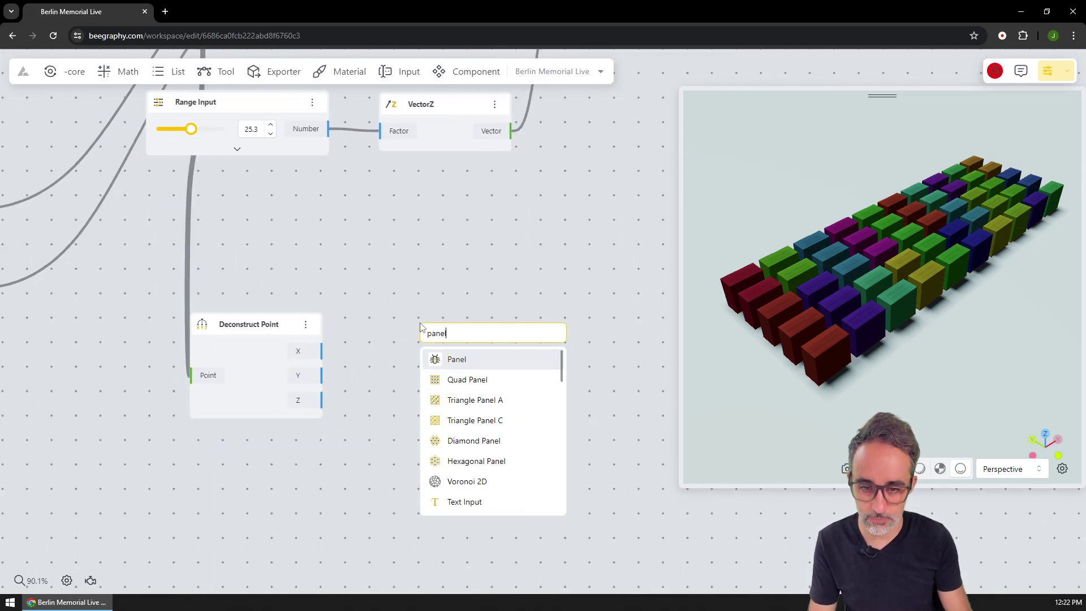
key("Return")
left_click_drag(322, 351, 430, 362)
left_click(433, 392)
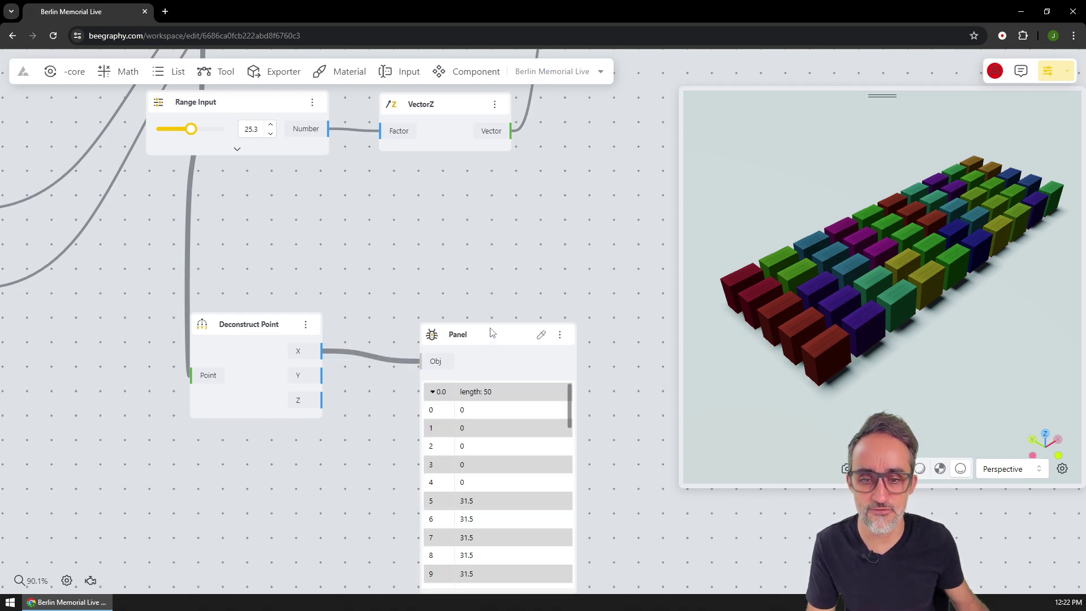
Review the X values in the Panel, switch its input to Deconstruct Point's Y output, and delete the Panel
left_click_drag(490, 334, 485, 248)
left_click_drag(554, 323, 508, 464)
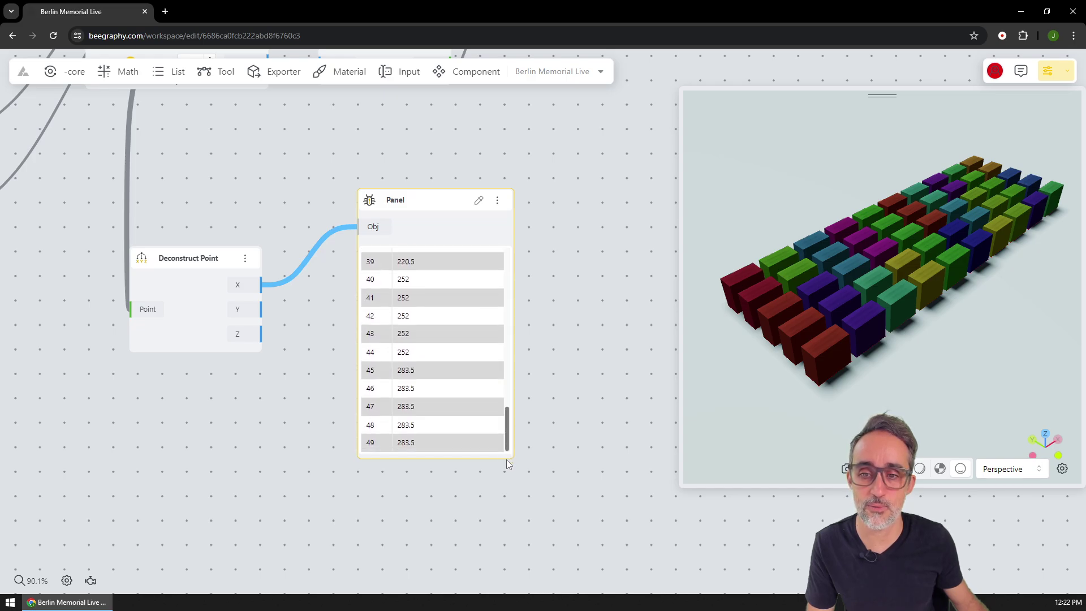
left_click_drag(432, 208, 435, 239)
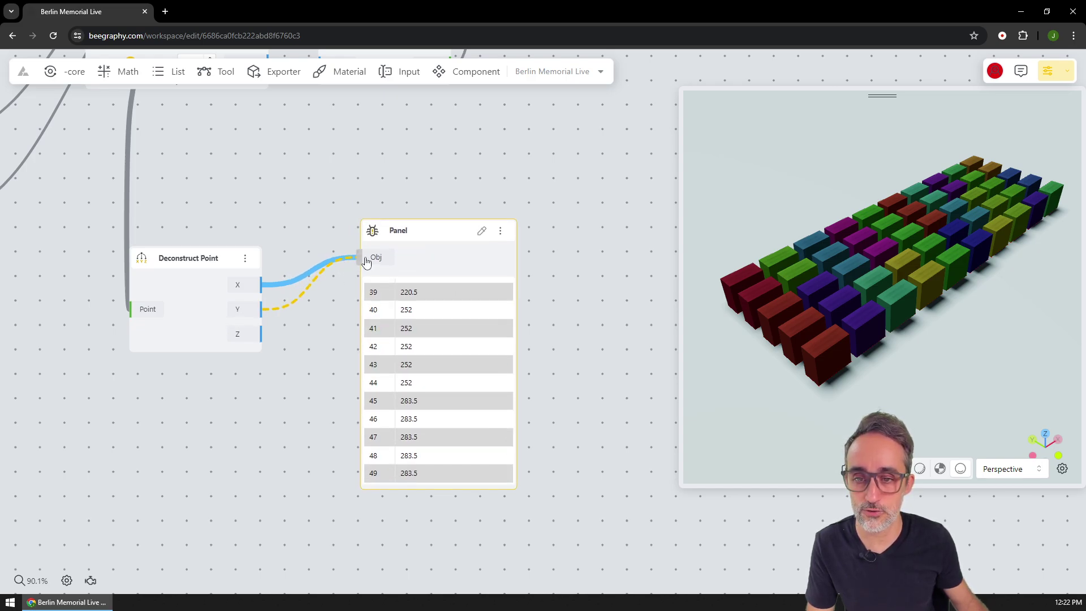
left_click_drag(366, 262, 366, 262)
left_click_drag(510, 455, 503, 247)
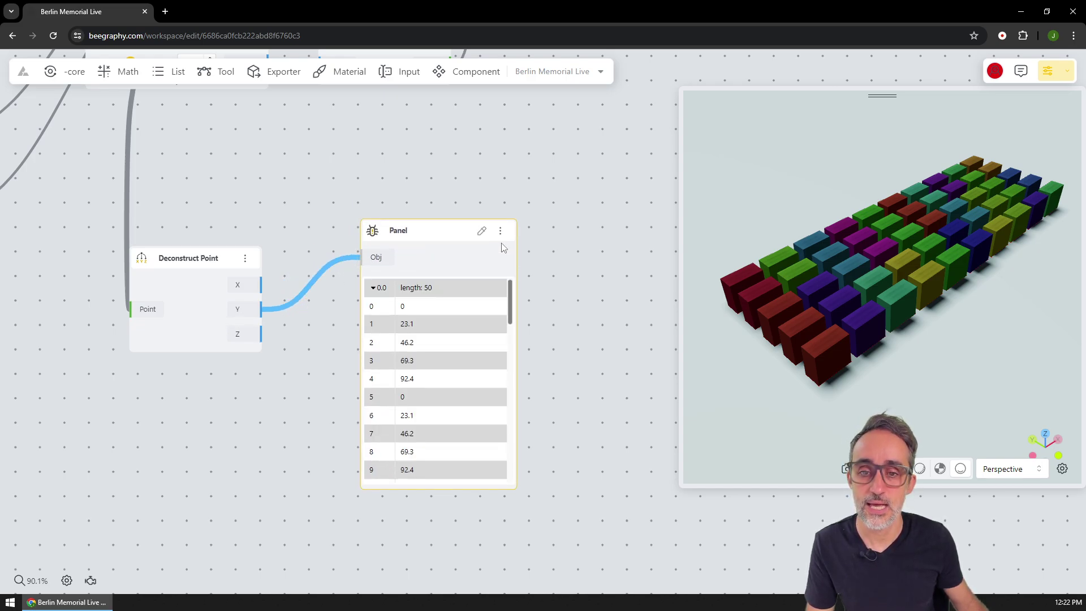
key("Delete")
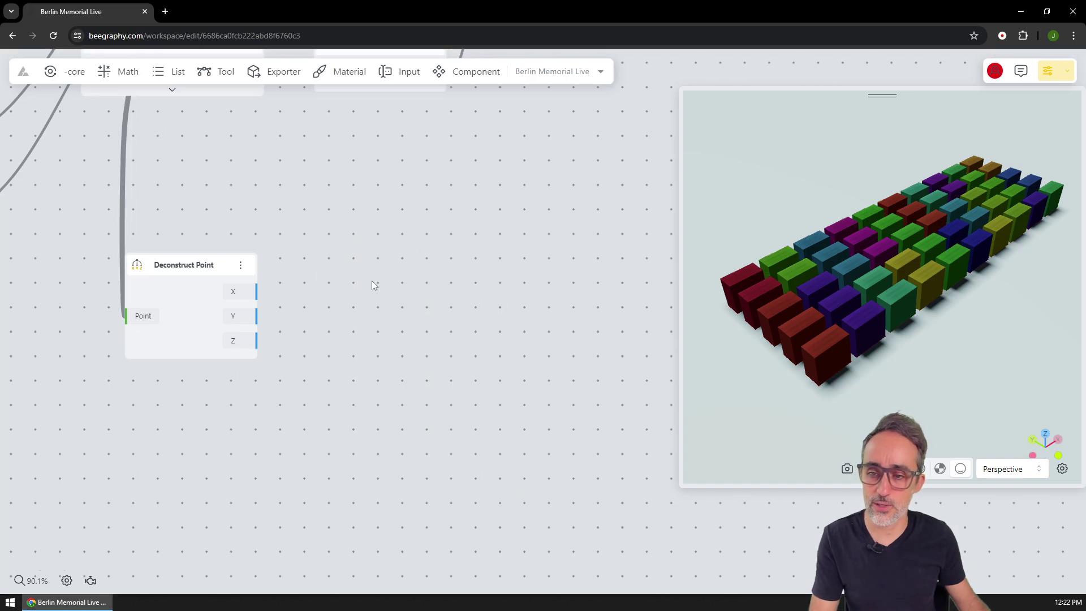
Add a Math Expression node beside the Deconstruct Point node
left_click_drag(383, 258, 366, 334)
scroll(337, 283, "down", 2)
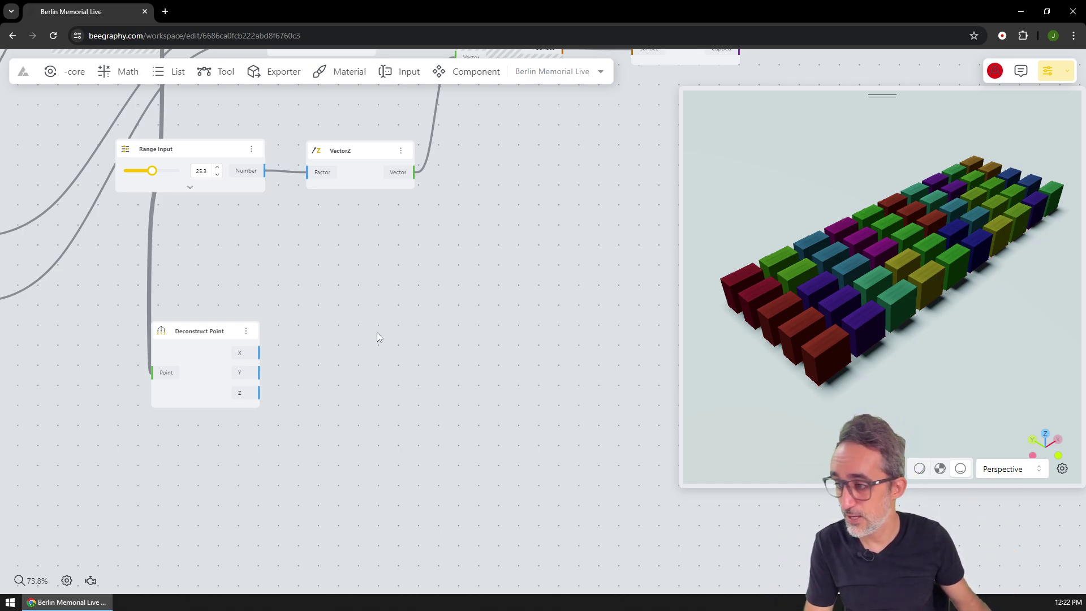
double_click(403, 341)
type("math p")
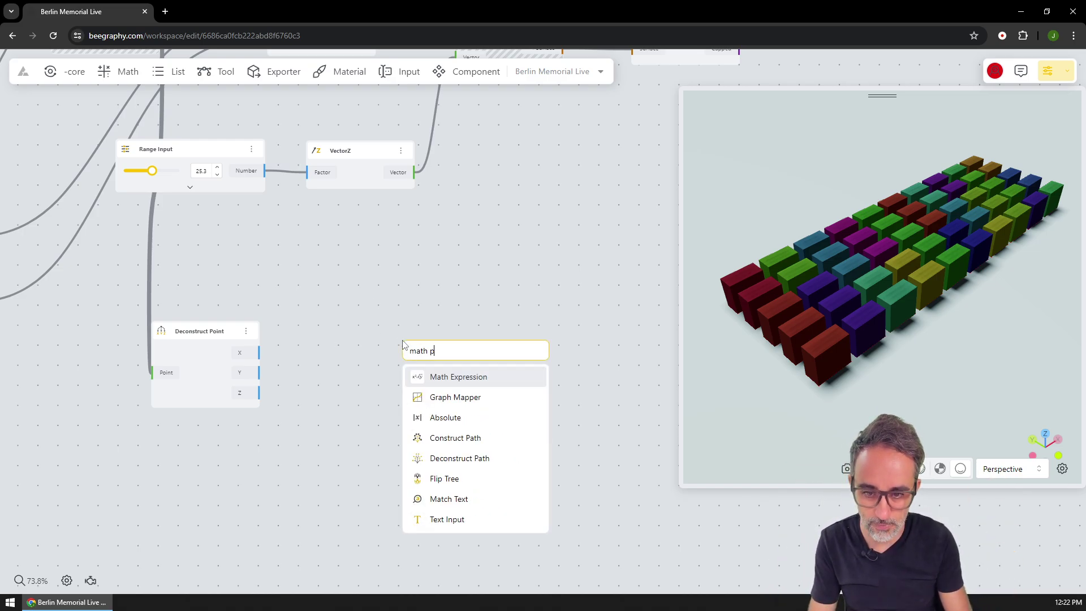
type("a")
key("Return")
Add a y variable to the Math Expression and connect Deconstruct Point's X and Y outputs to x and y
scroll(318, 301, "up", 3)
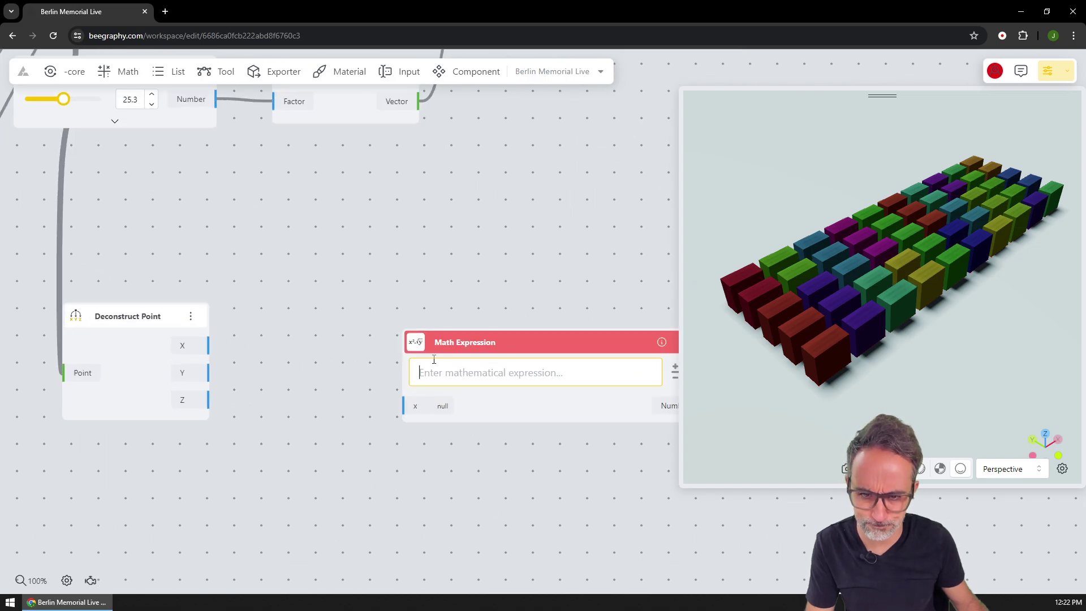
scroll(359, 385, "up", 3)
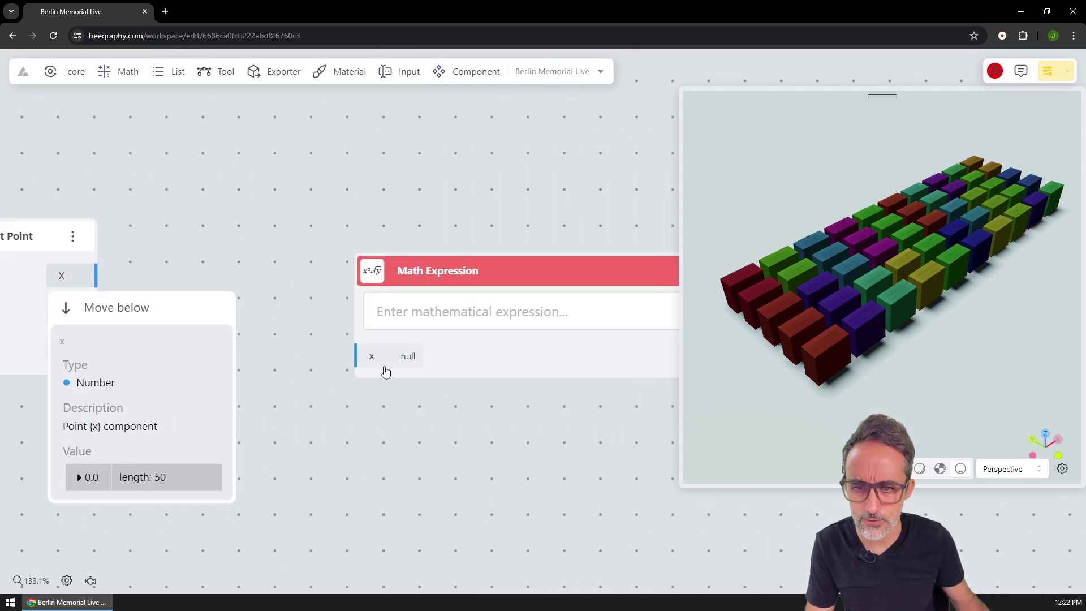
mouse_move(366, 370)
left_click(277, 386)
scroll(284, 373, "down", 3)
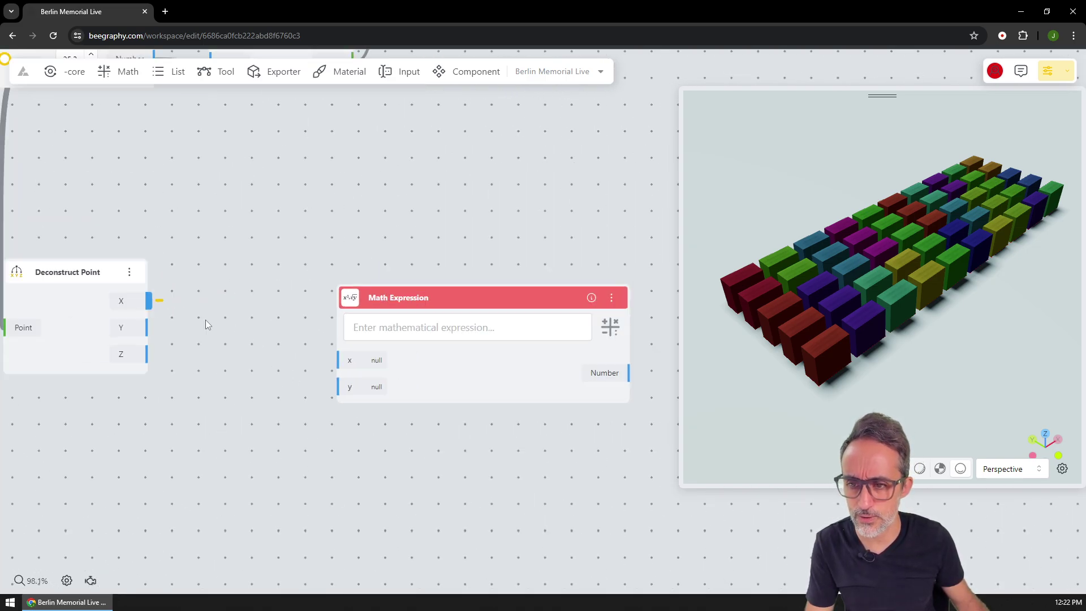
left_click_drag(205, 320, 341, 387)
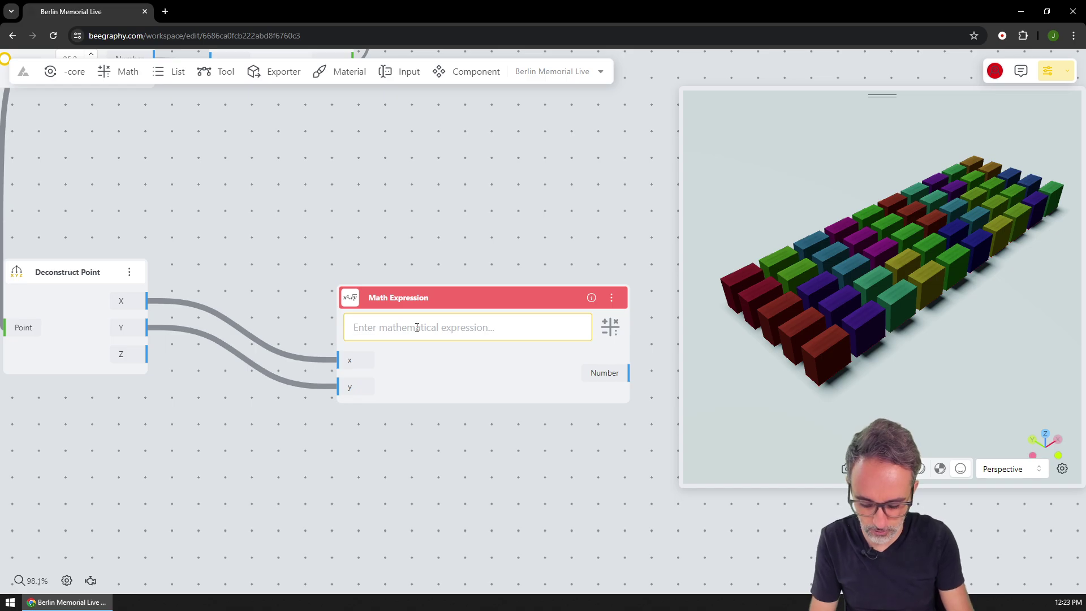
Enter the formula sin(x) * cos(y) in the Math Expression node
type("sin(")
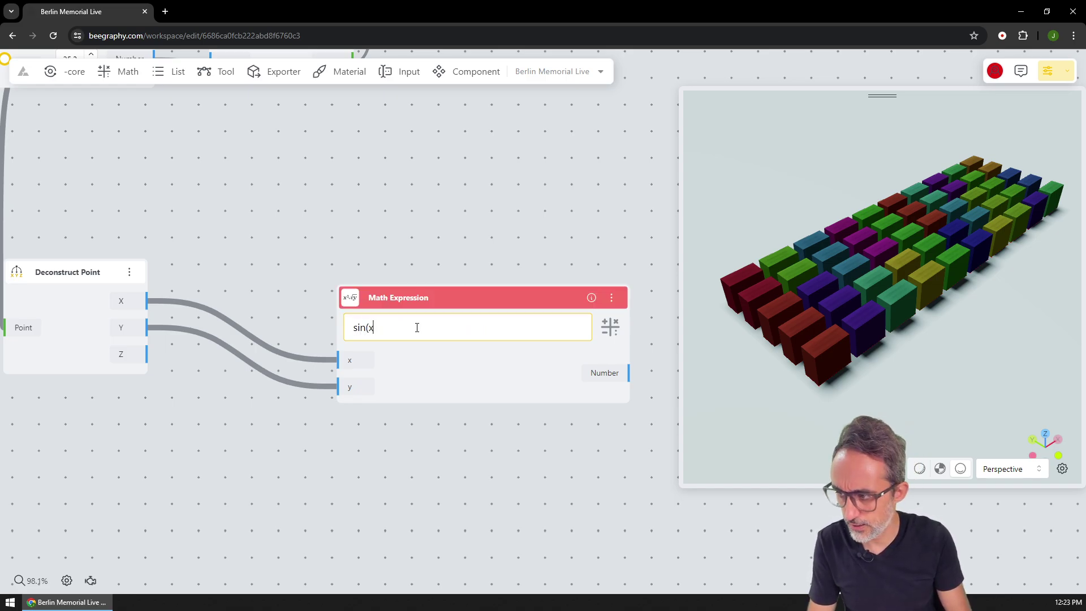
type("x) ")
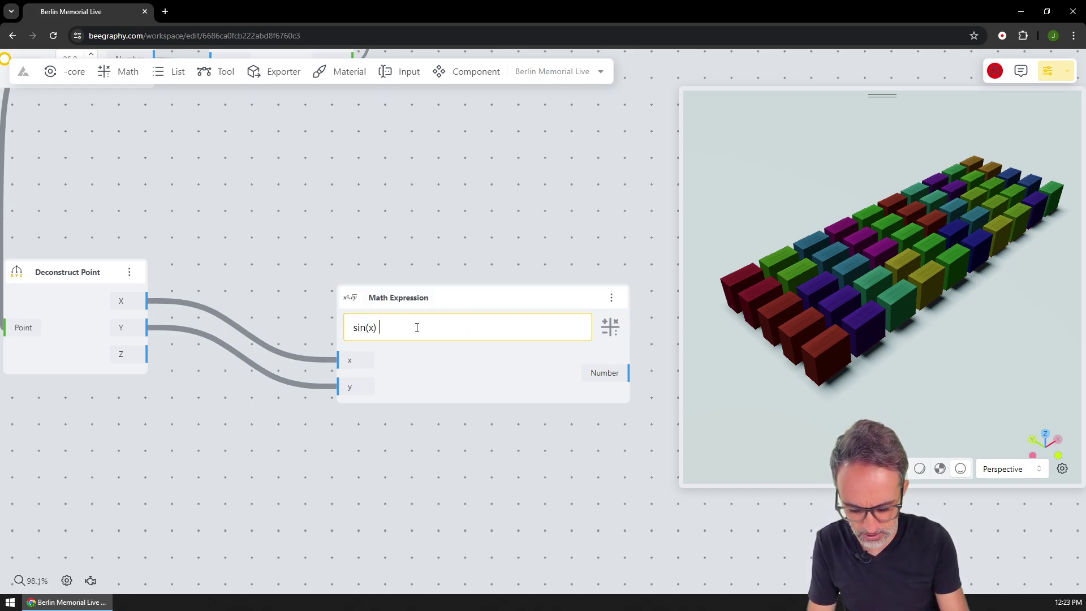
type("* cos(y")
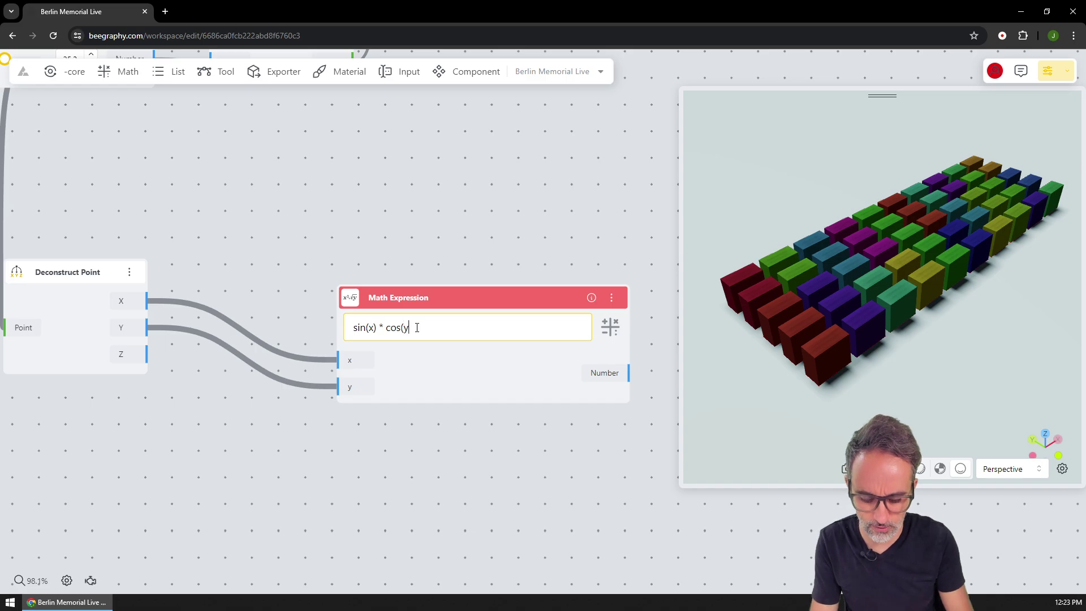
type(")")
Add a Panel node beside the Math Expression node's Number output
left_click_drag(635, 378, 438, 431)
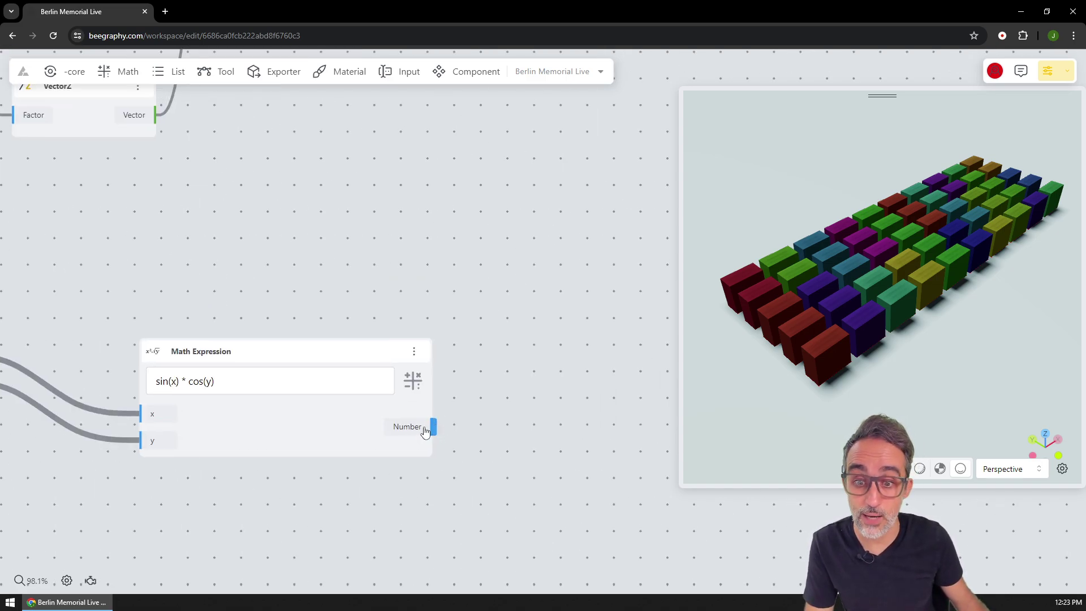
scroll(430, 339, "down", 3)
scroll(432, 335, "down", 3)
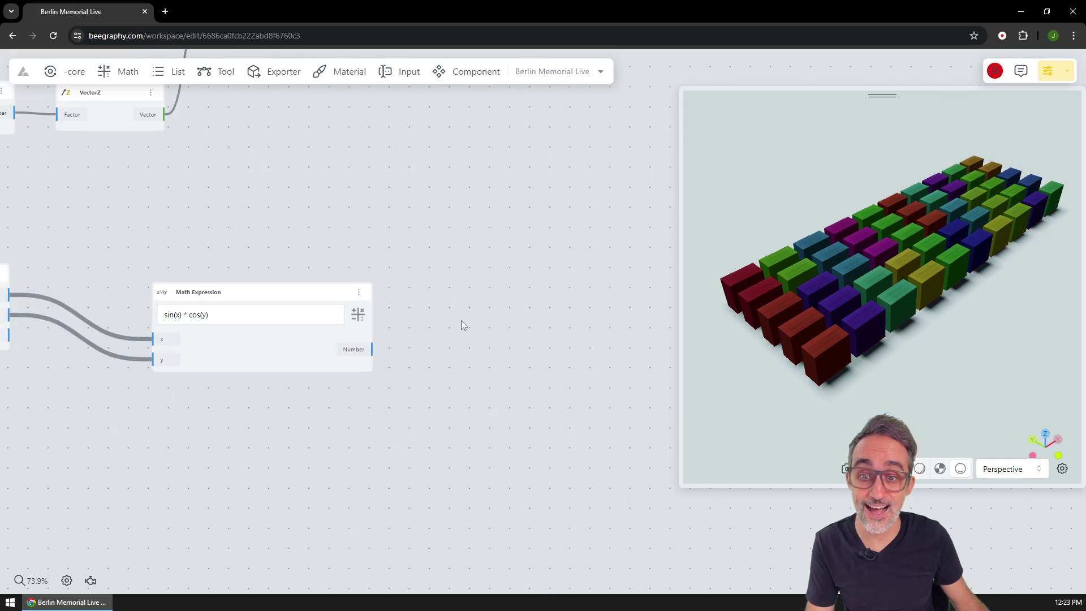
double_click(462, 322)
type("panel")
key("Return")
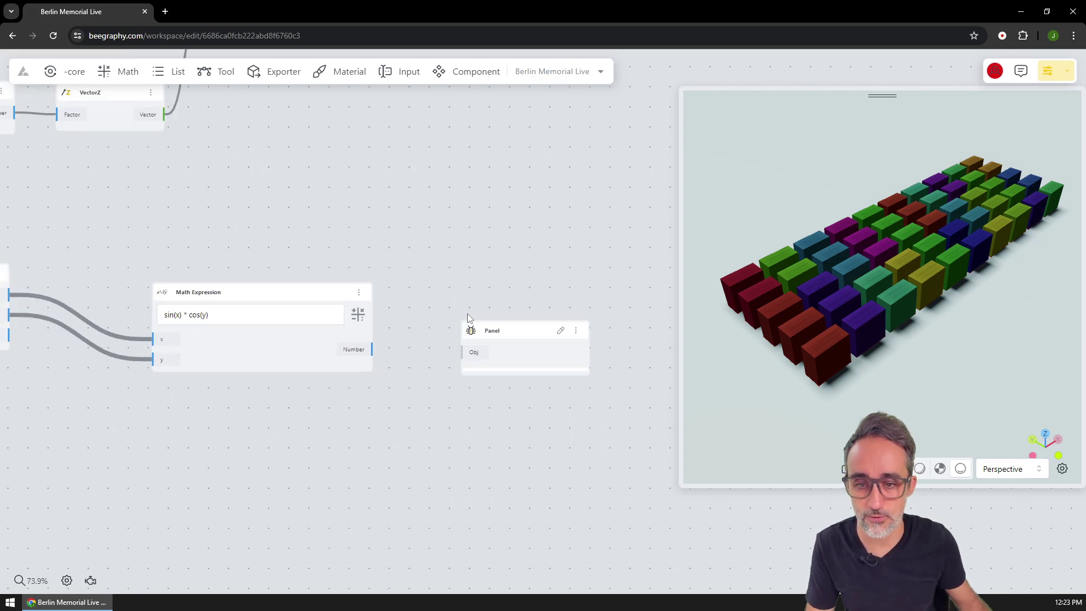
Connect the Math Expression's Number output to the Panel, expand its value list and review the computed values
left_click(471, 358)
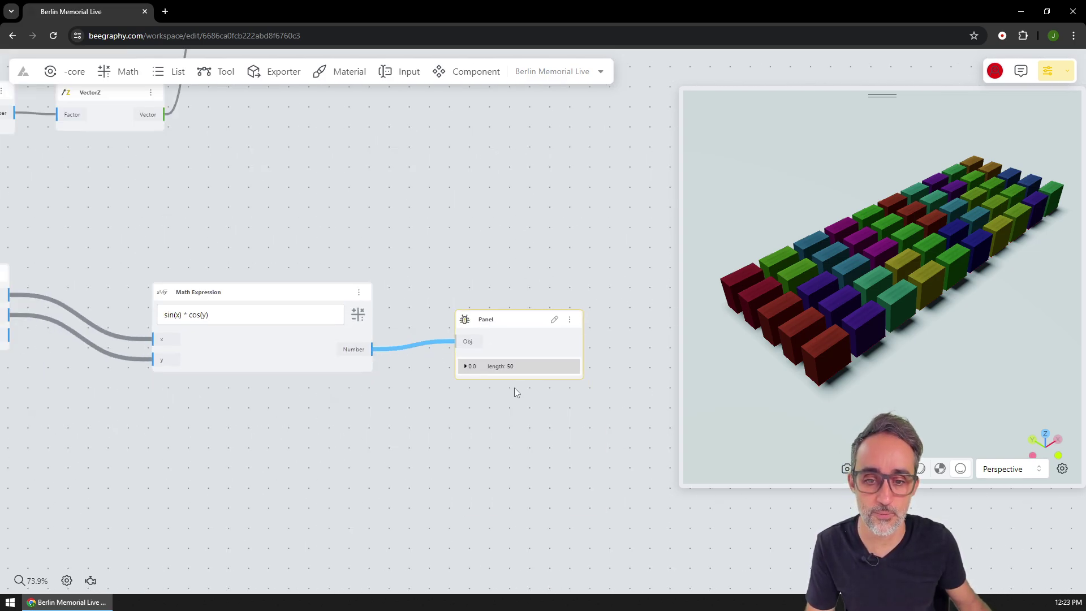
left_click_drag(514, 393, 422, 347)
scroll(422, 346, "up", 2)
scroll(422, 346, "up", 3)
left_click(349, 309)
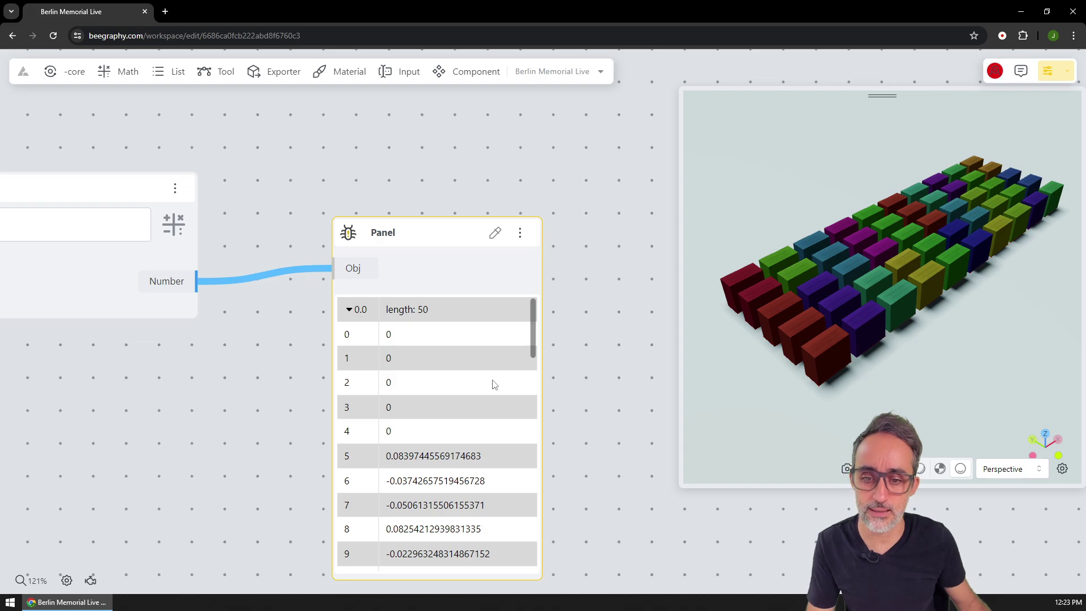
scroll(528, 338, "down", 2)
left_click_drag(533, 345, 531, 529)
scroll(536, 497, "up", 10)
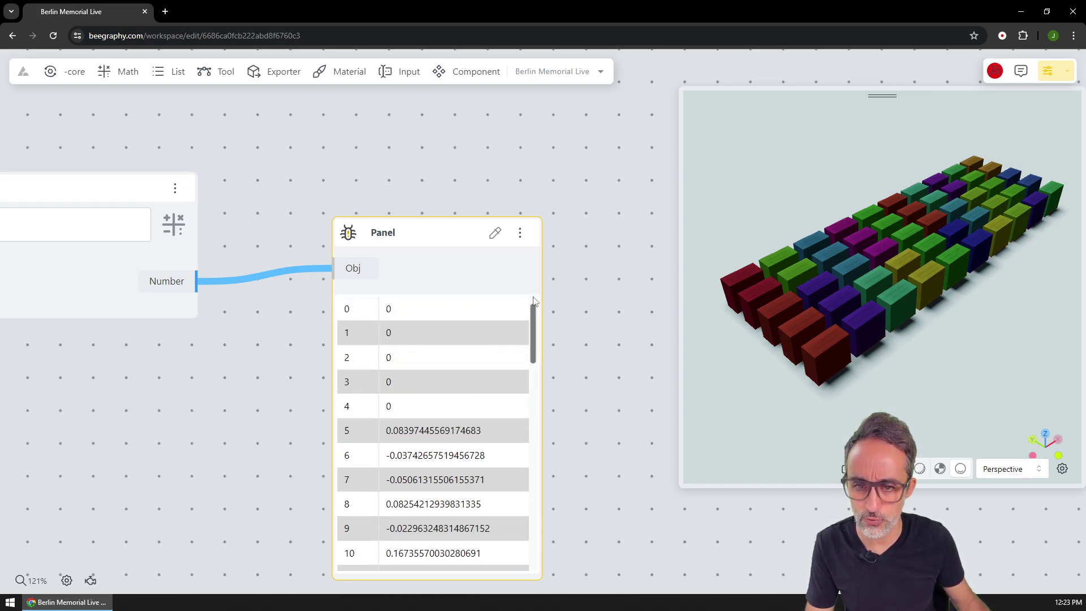
Delete the Range Input feeding VectorZ and connect the Math Expression's Number output to VectorZ's Factor input
scroll(490, 349, "down", 3)
left_click_drag(401, 283, 502, 366)
scroll(501, 362, "down", 3)
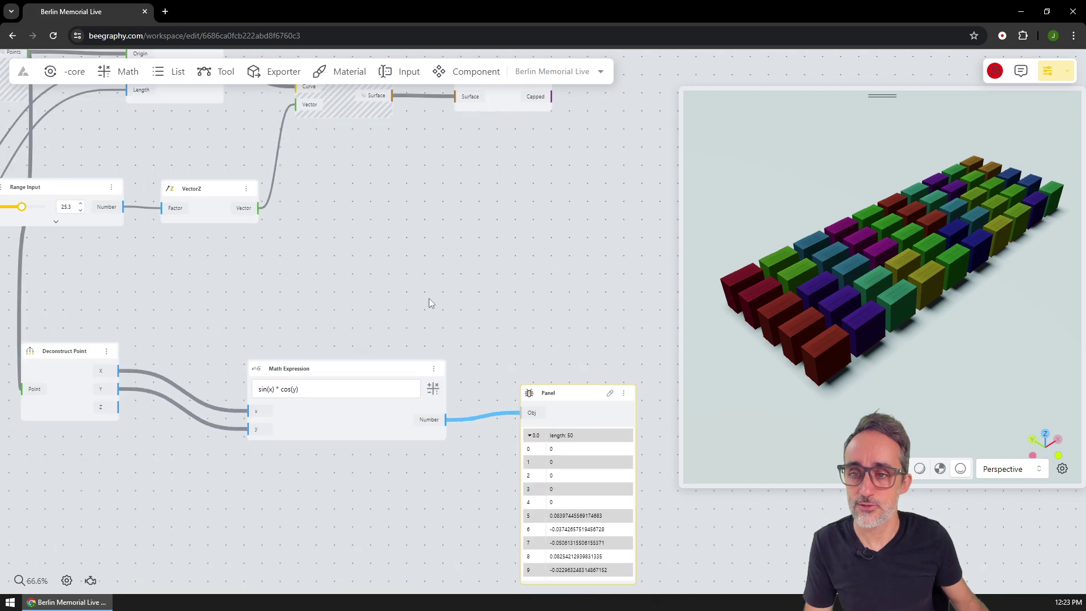
left_click_drag(250, 228, 286, 283)
left_click(147, 249)
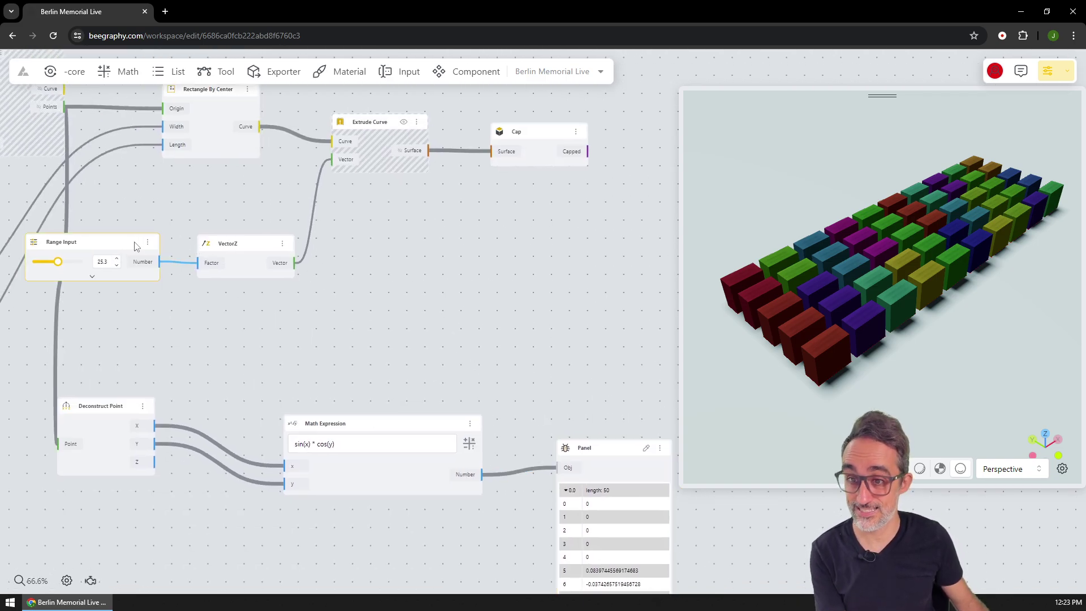
key("Delete")
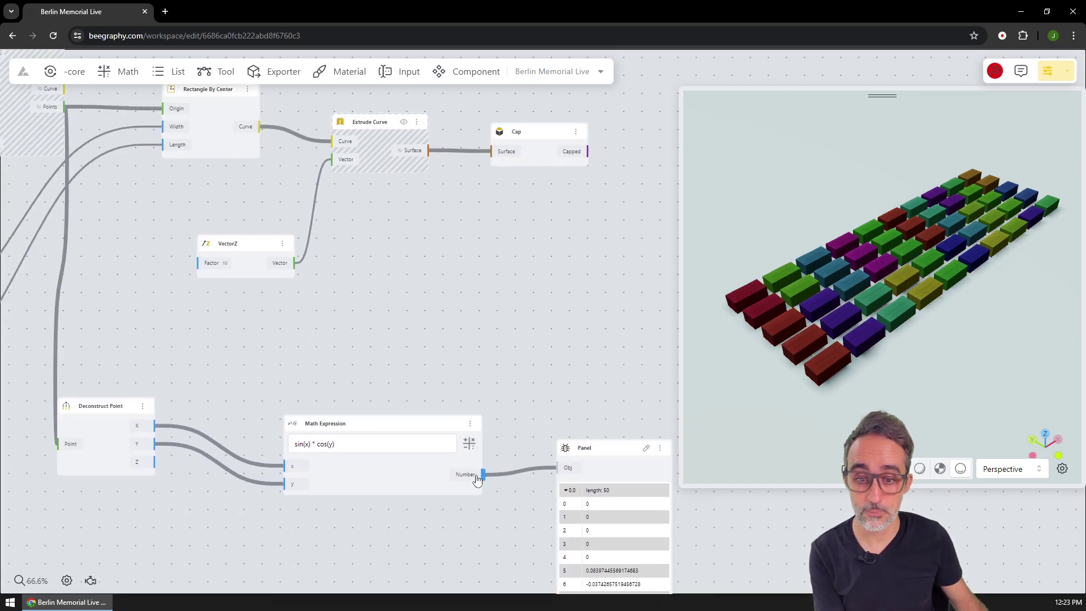
left_click_drag(482, 474, 198, 264)
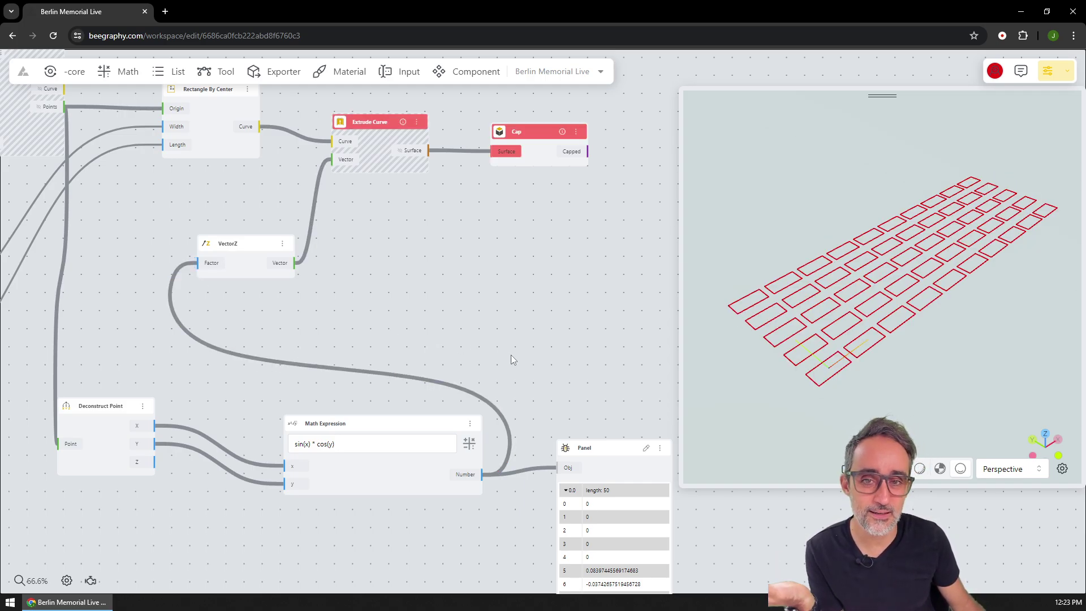
Examine the Panel's list of expression results for the size and sign of the extrusion heights
left_click_drag(511, 357, 348, 141)
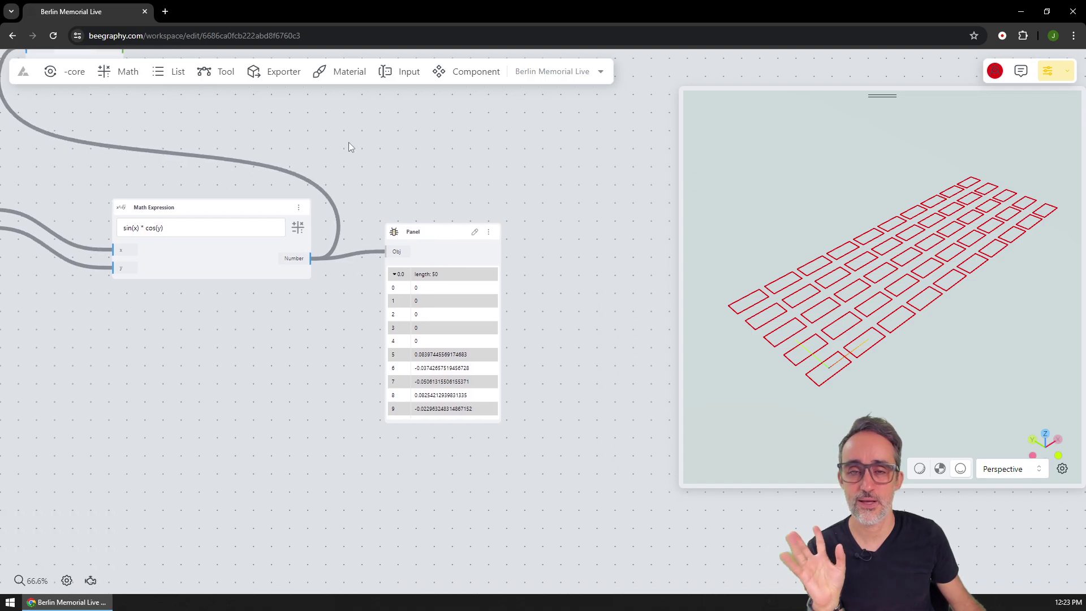
scroll(527, 294, "up", 5)
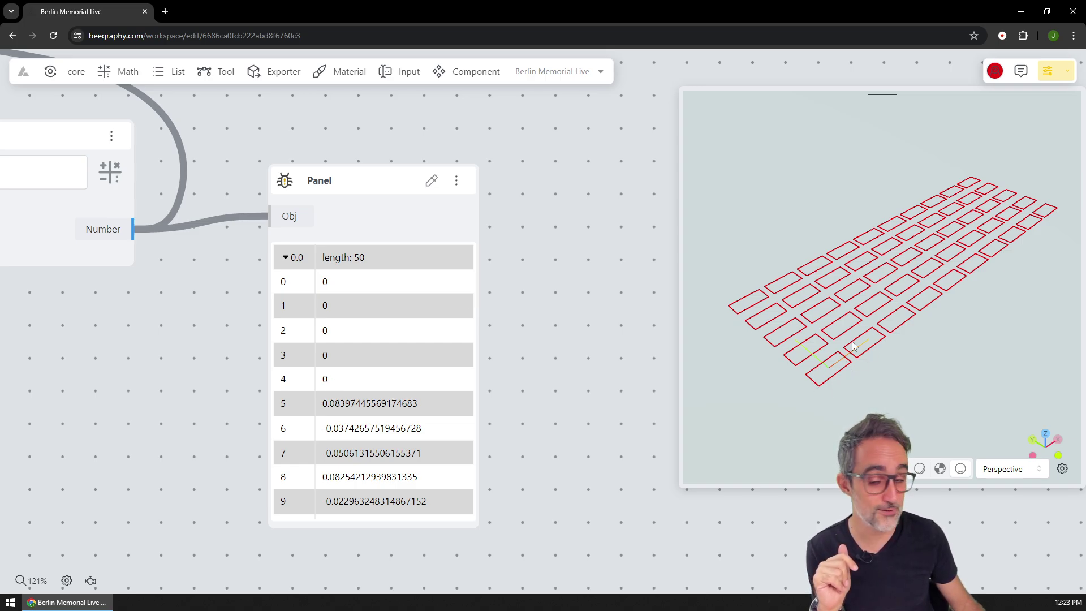
scroll(380, 355, "down", 1)
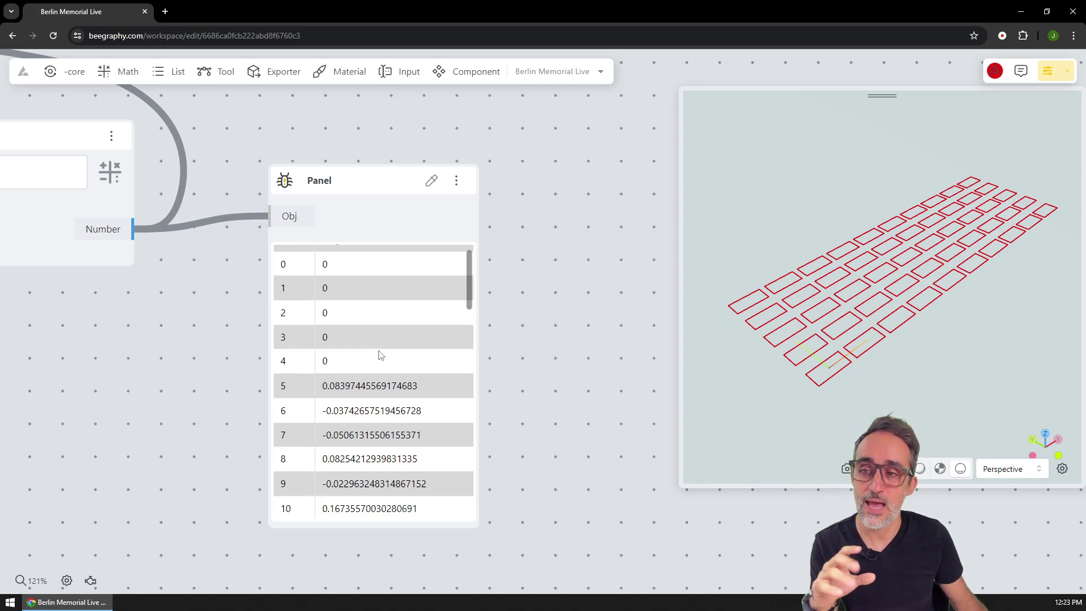
scroll(378, 355, "down", 1)
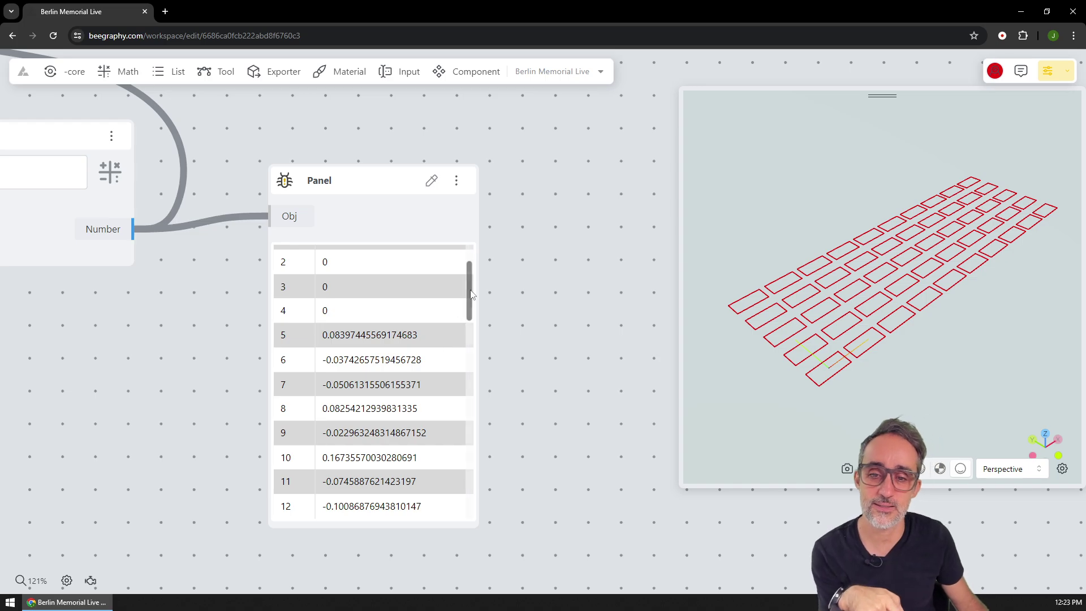
scroll(469, 295, "down", 1)
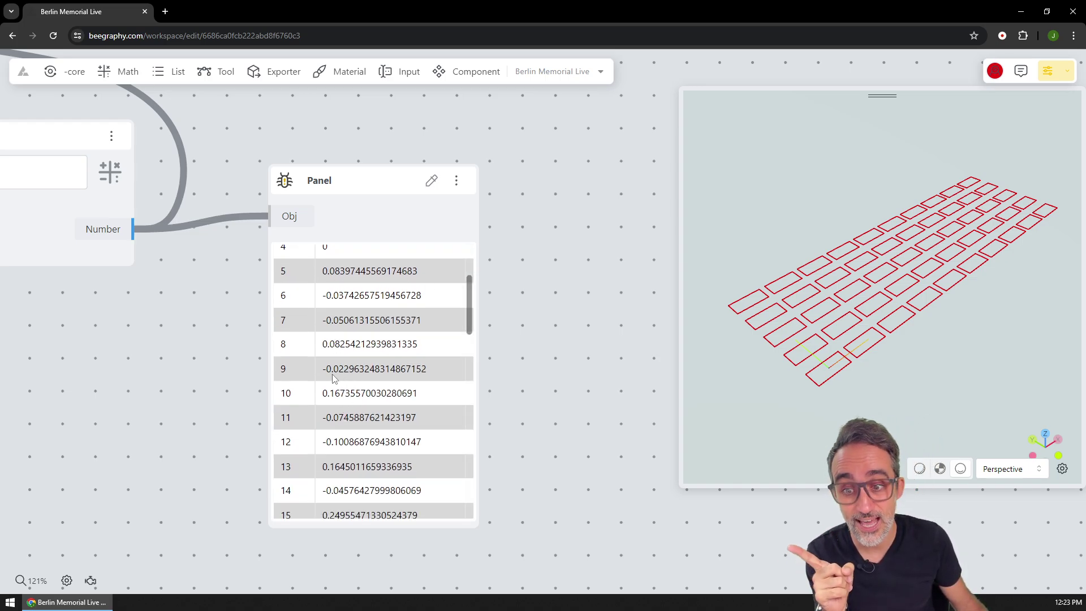
scroll(473, 307, "down", 1)
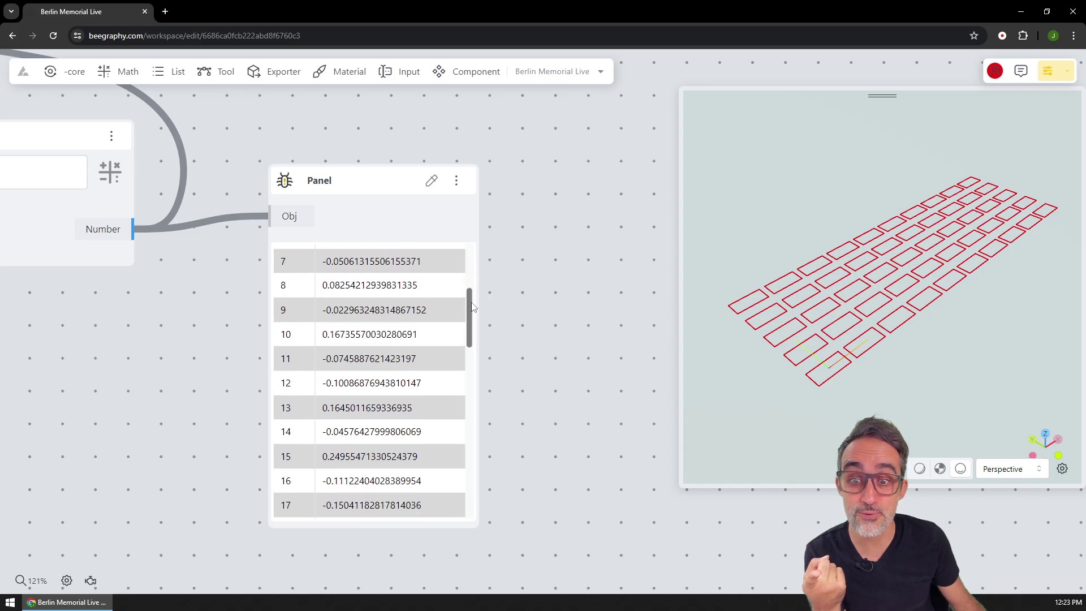
scroll(473, 307, "down", 2)
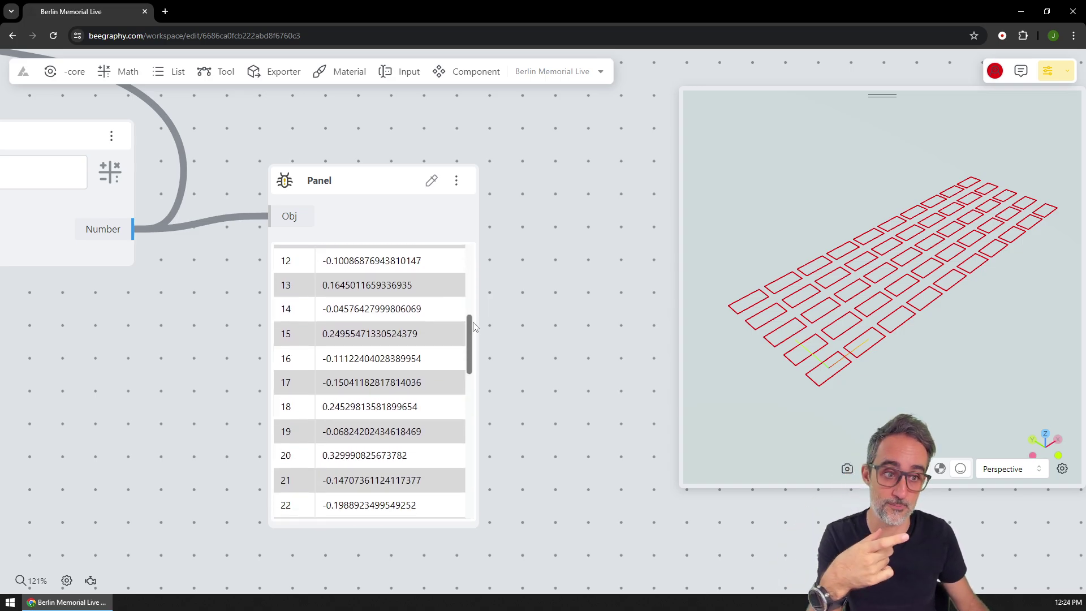
scroll(474, 327, "up", 5)
scroll(578, 360, "left", 5)
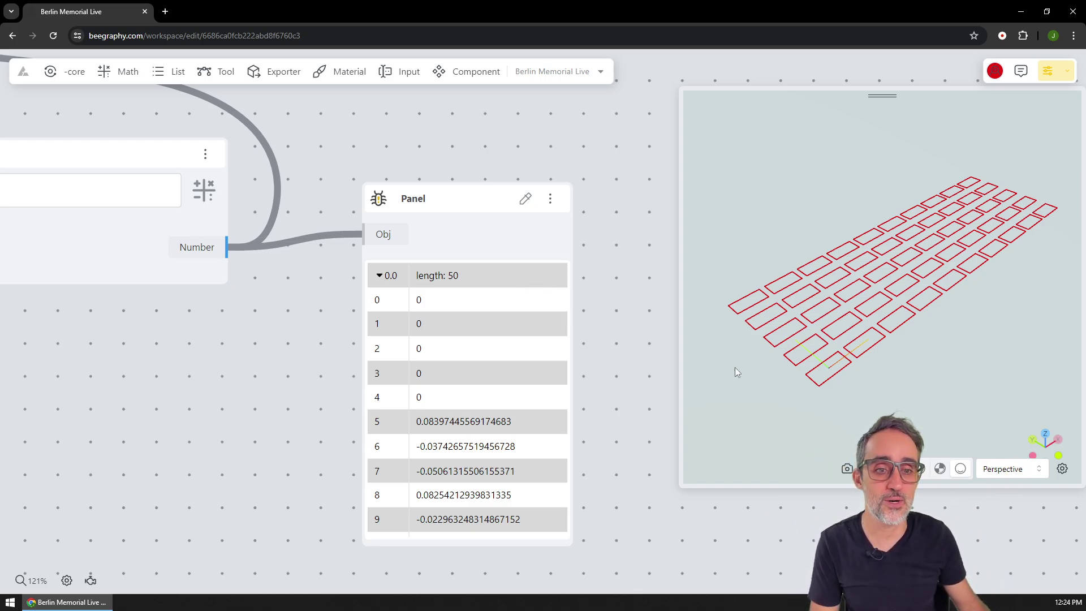
left_click(481, 203)
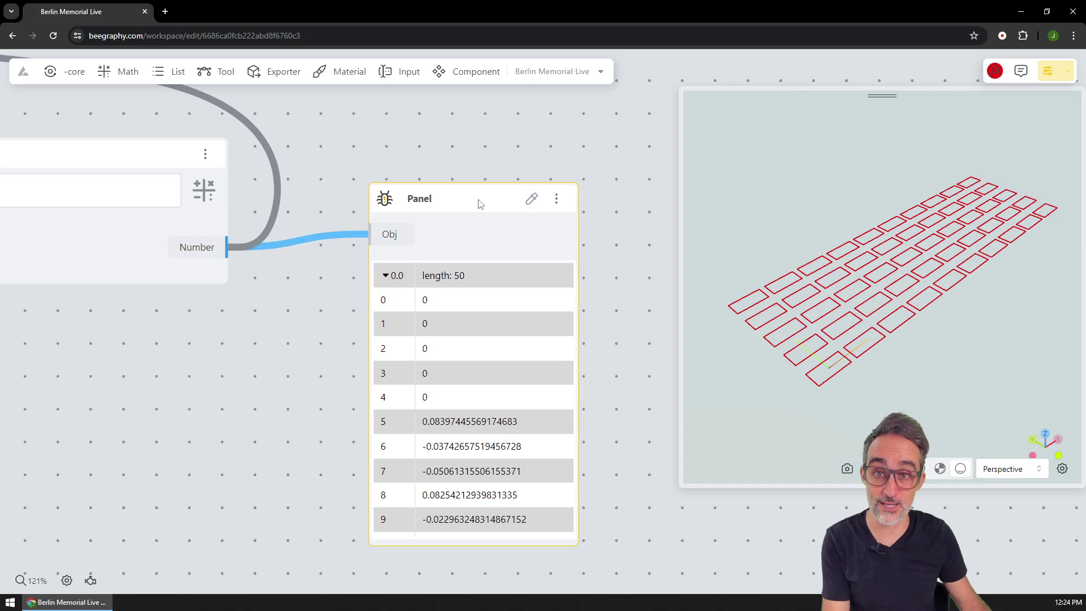
Add a z port to the Math Expression and reorder the ports so that y comes before z
scroll(478, 209, "left", 2)
scroll(485, 214, "down", 3)
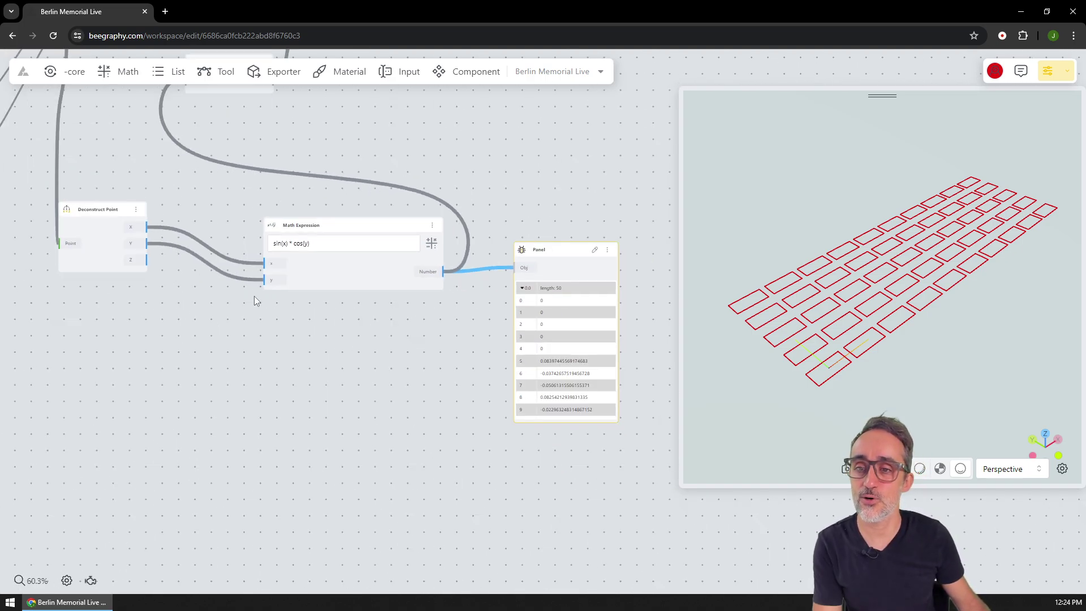
scroll(249, 308, "up", 5)
right_click(289, 213)
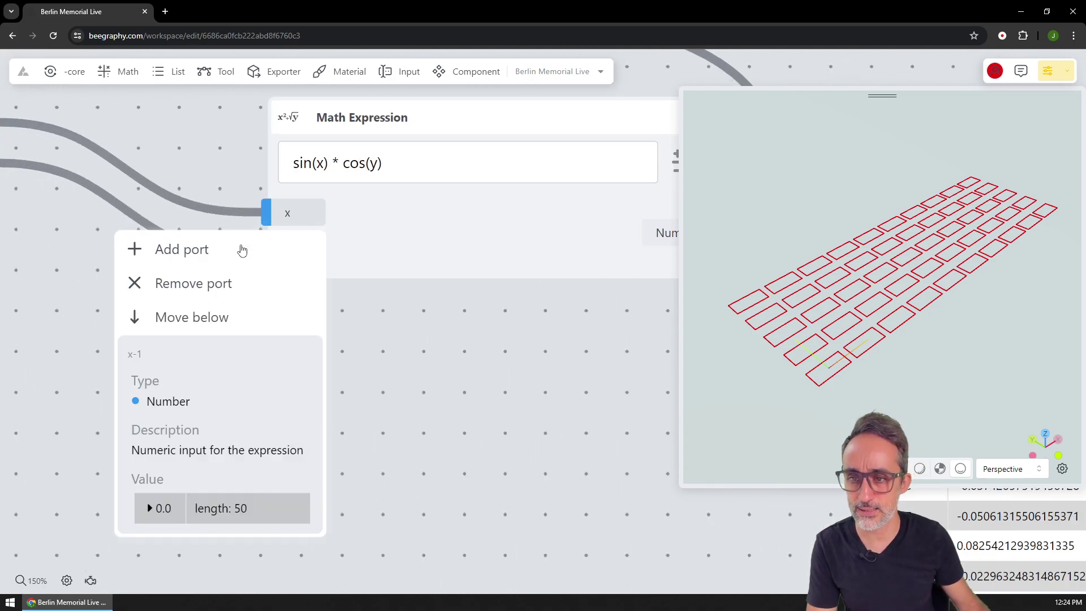
left_click(249, 253)
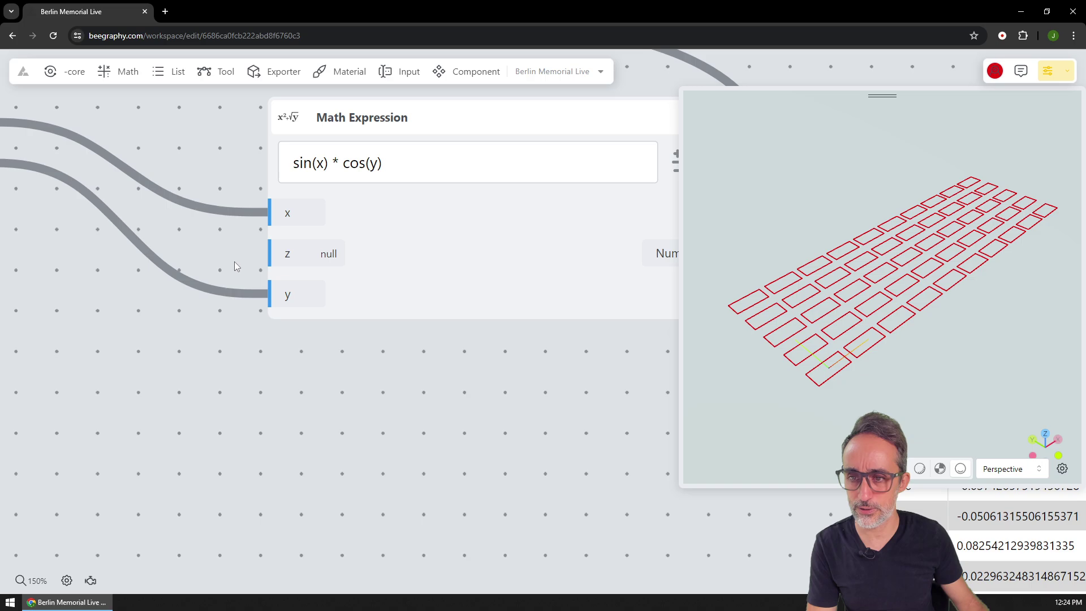
right_click(284, 291)
scroll(372, 353, "down", 4)
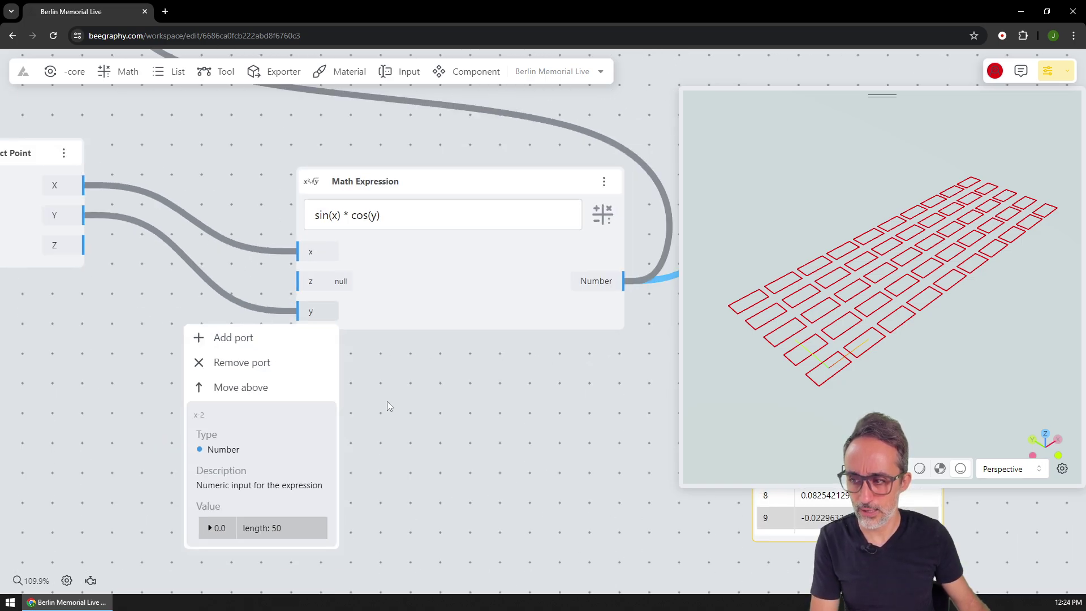
scroll(349, 310, "up", 2)
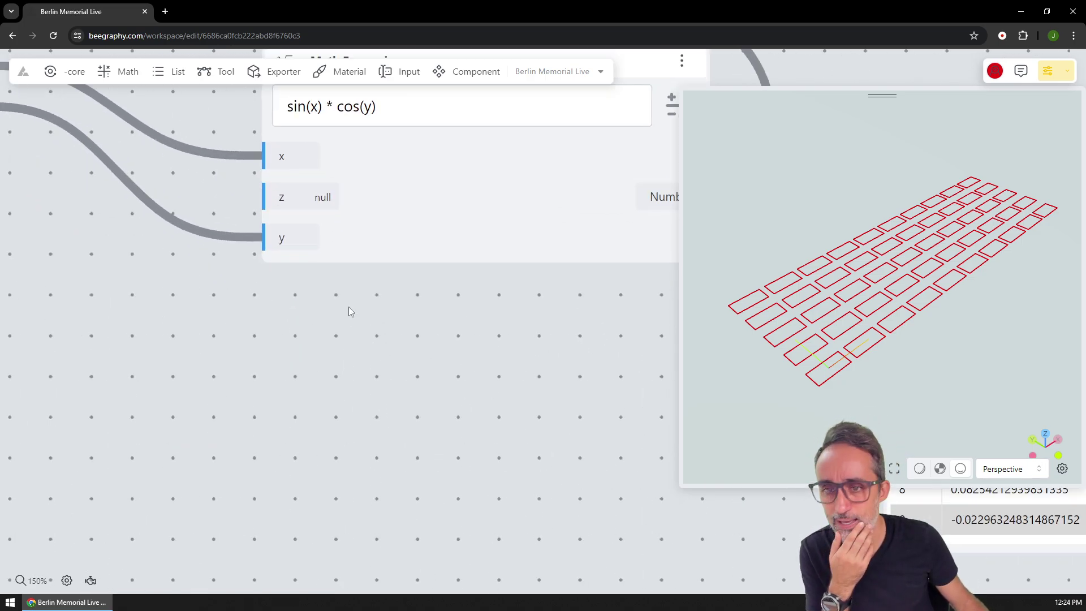
right_click(298, 251)
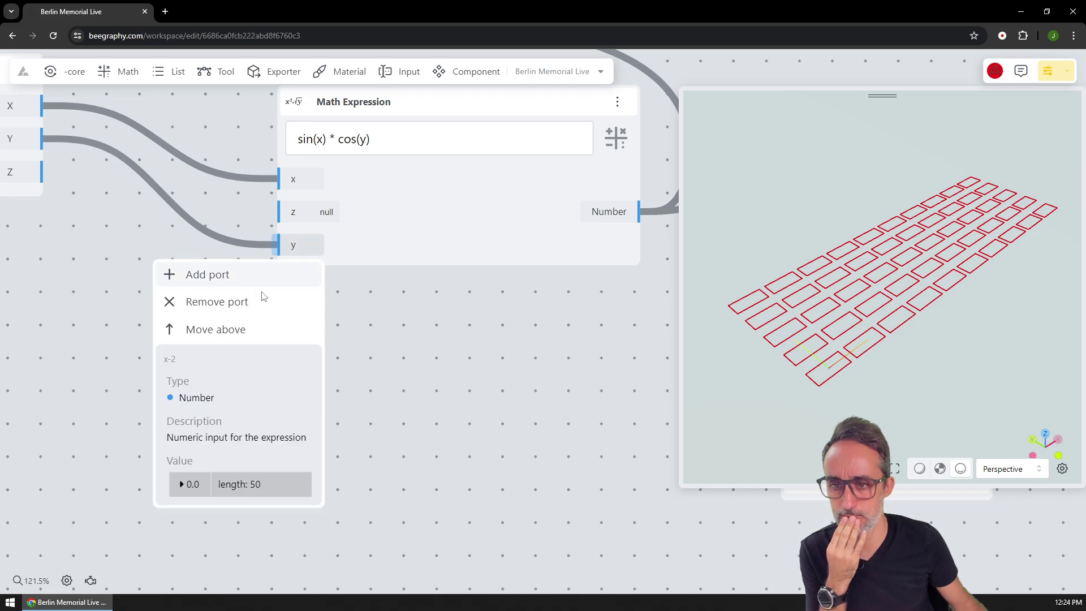
left_click(238, 327)
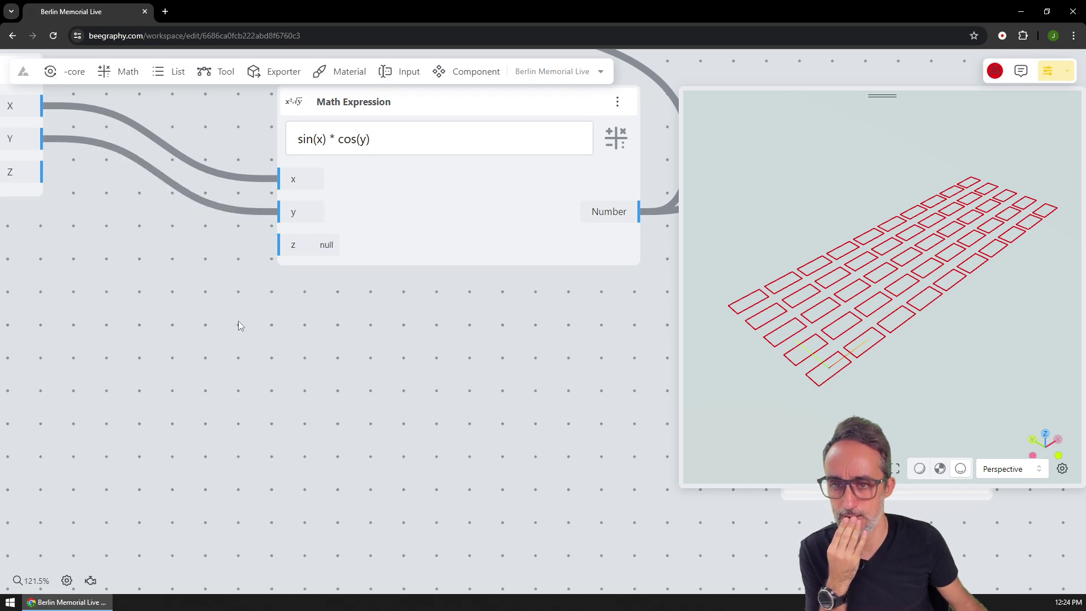
Add three more ports, i, j and k, to the Math Expression below z
right_click(320, 249)
left_click(266, 277)
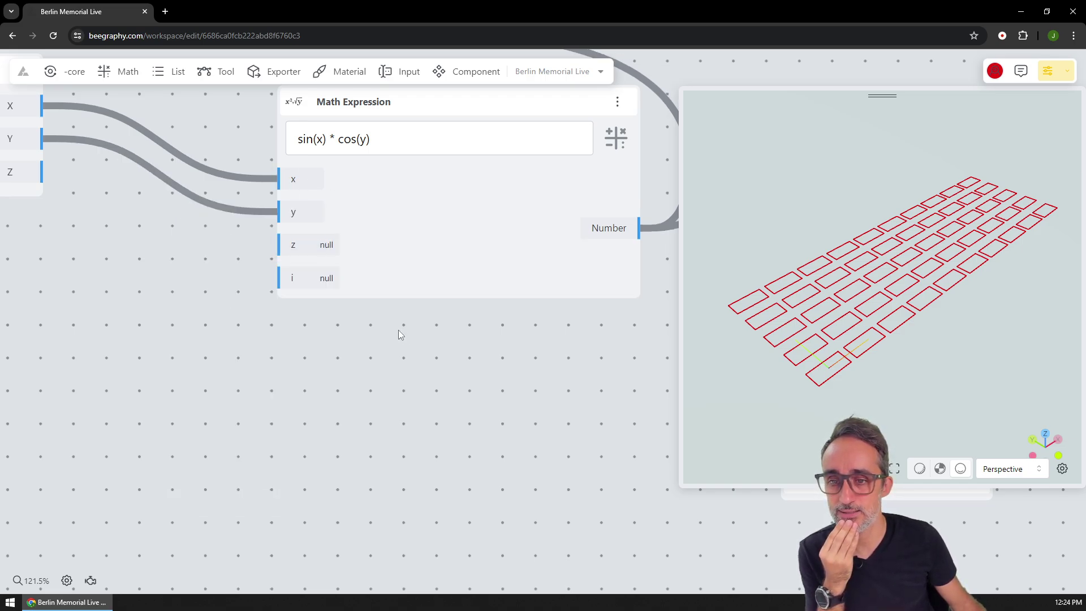
scroll(315, 286, "up", 2)
right_click(311, 283)
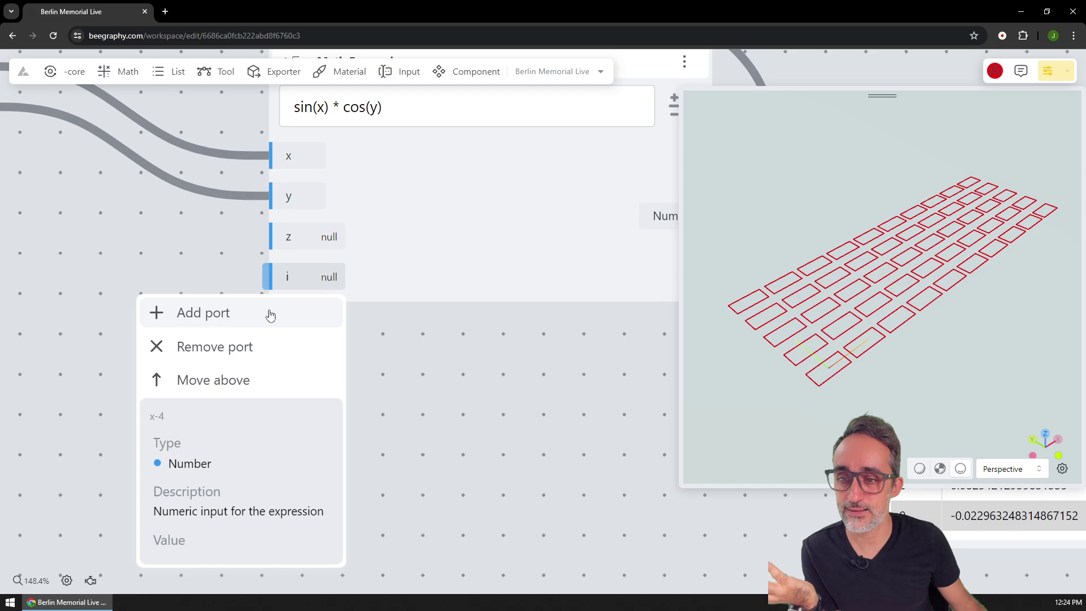
left_click(312, 317)
right_click(304, 330)
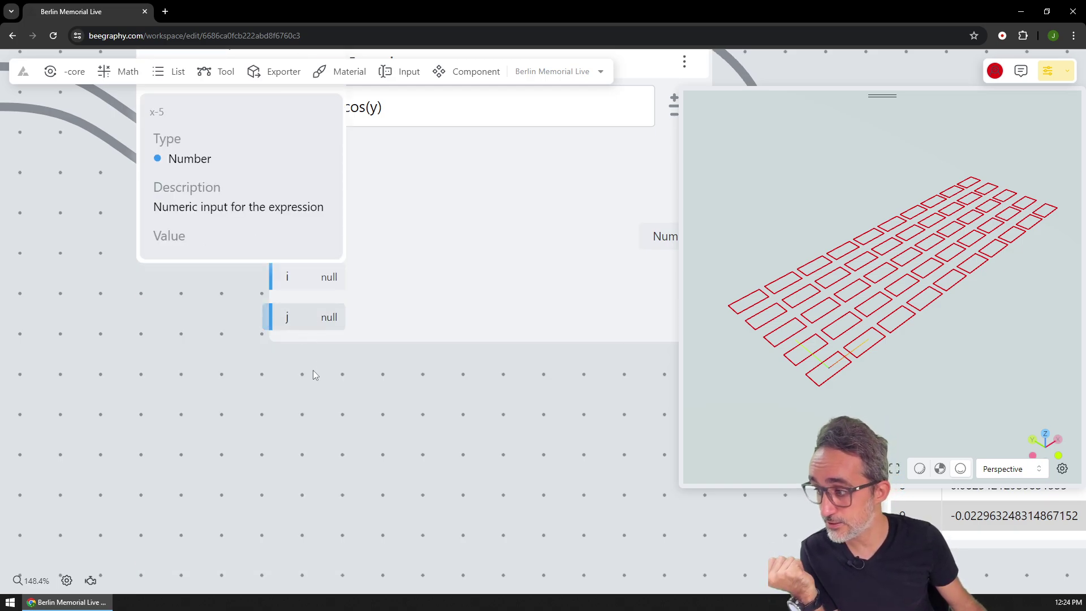
right_click(316, 335)
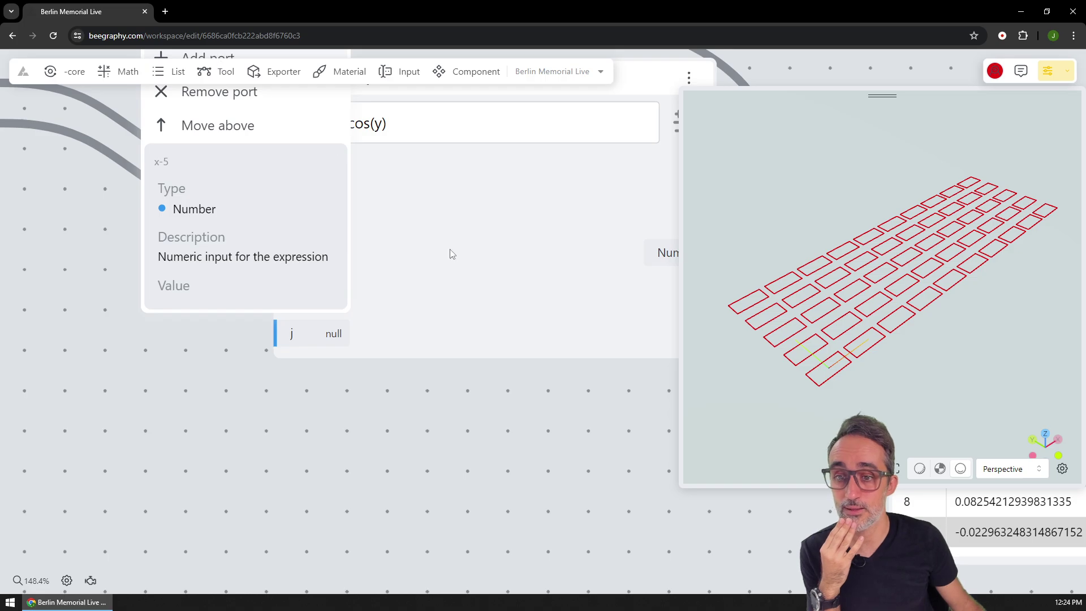
scroll(399, 441, "down", 3)
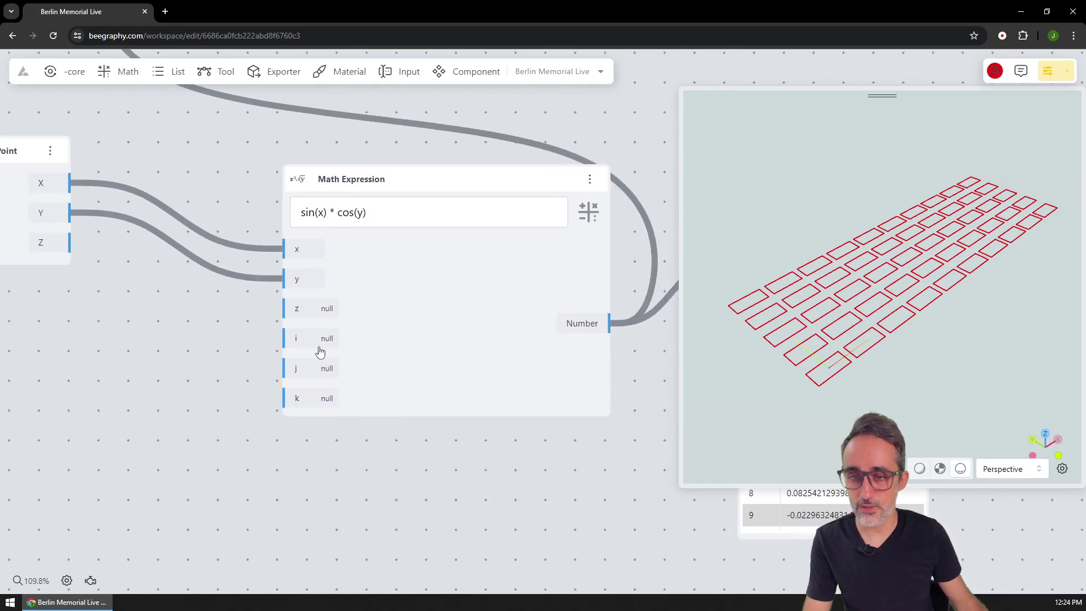
Add a Range Input node with a maximum of 50 and place it beneath the Deconstruct Point node
scroll(366, 311, "left", 2)
scroll(362, 314, "left", 2)
scroll(448, 327, "down", 3)
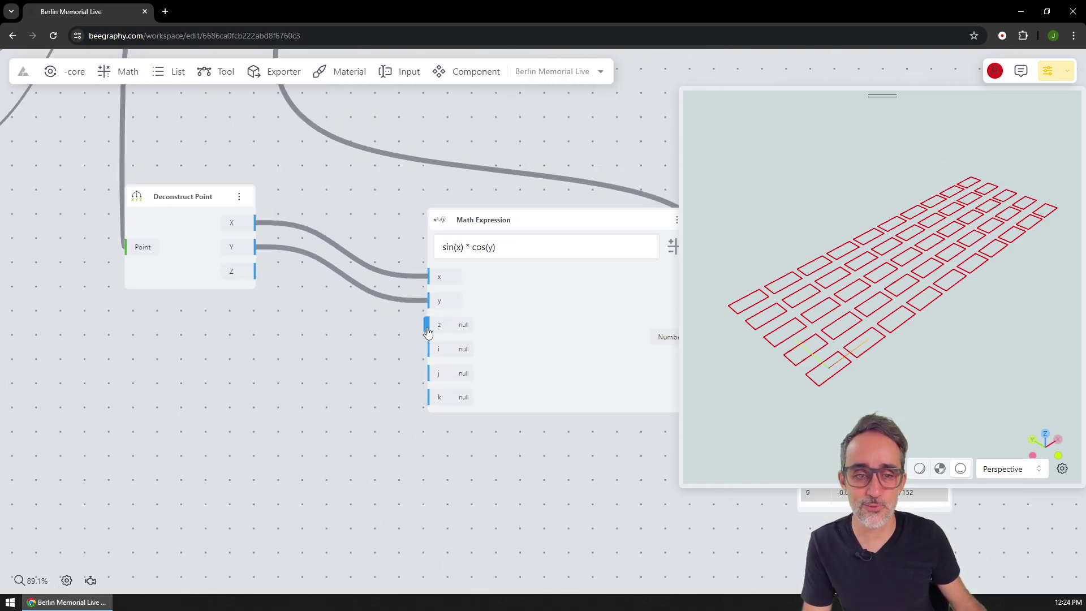
scroll(322, 364, "right", 1)
scroll(288, 368, "left", 3)
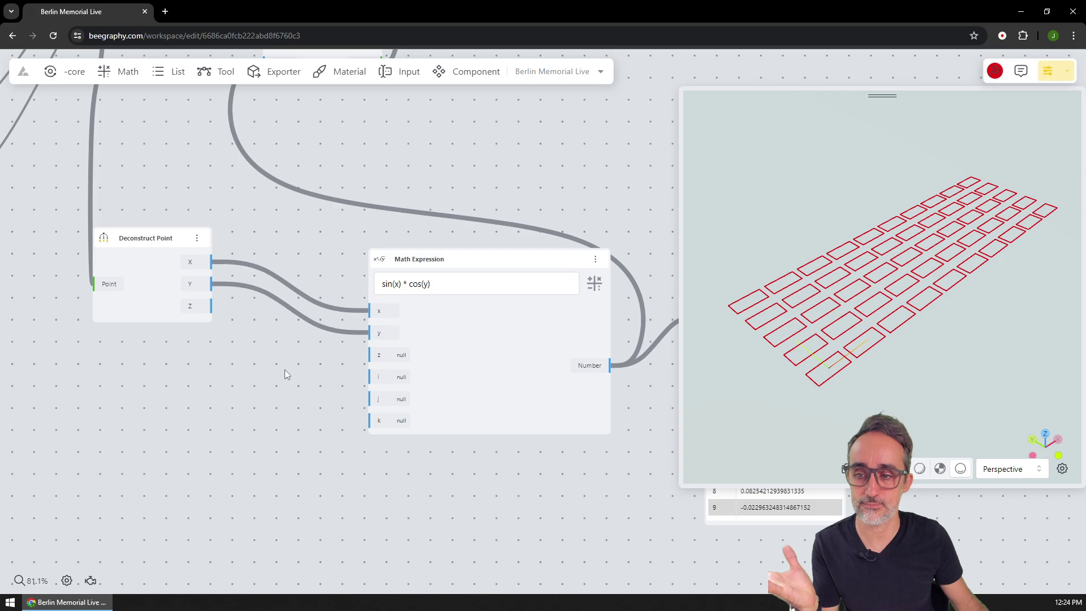
double_click(184, 364)
type("range")
key("Return")
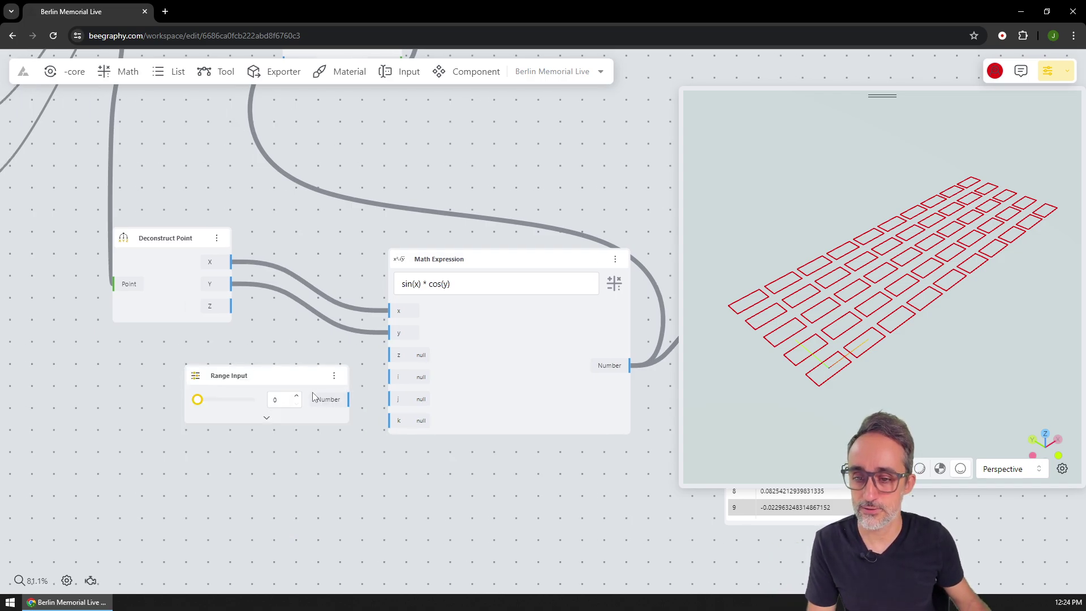
left_click(267, 416)
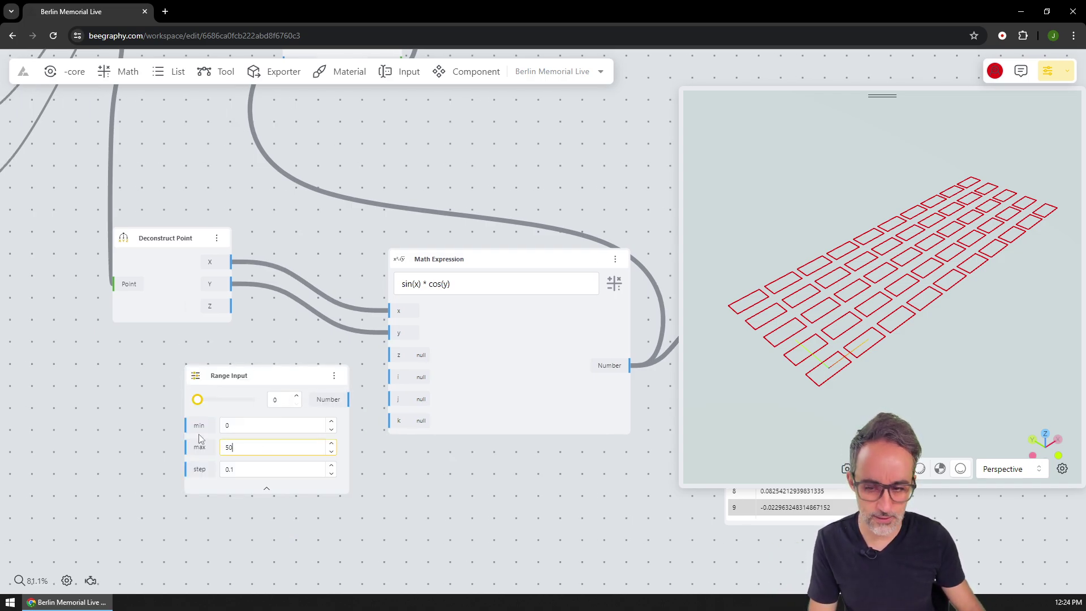
left_click(267, 488)
left_click_drag(275, 378, 159, 364)
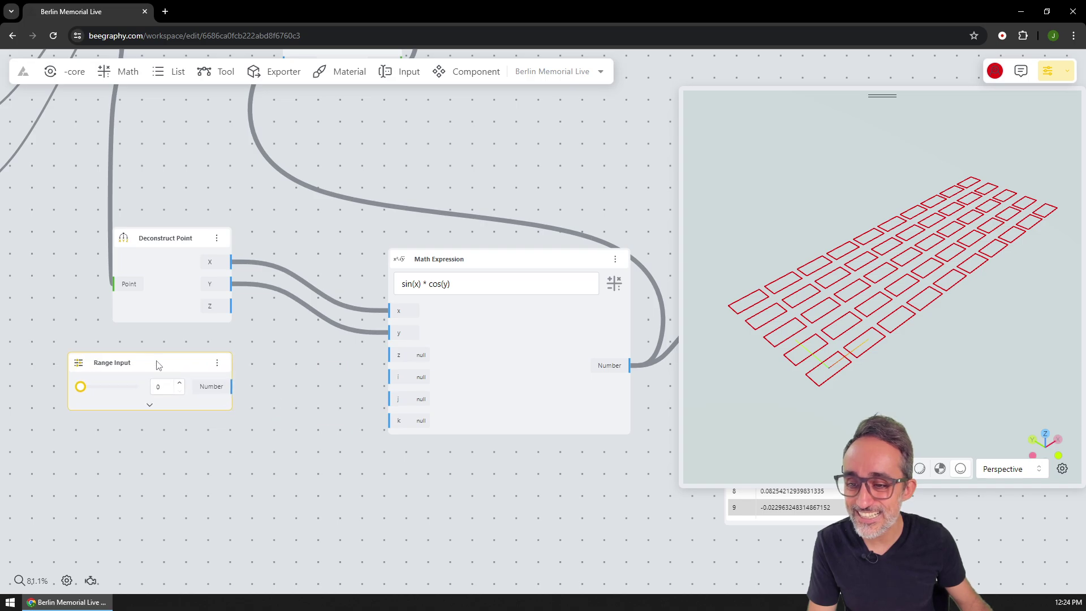
Set the new Range Input to 25.5 and connect its Number output to the Math Expression's z port
left_click_drag(82, 390, 146, 387)
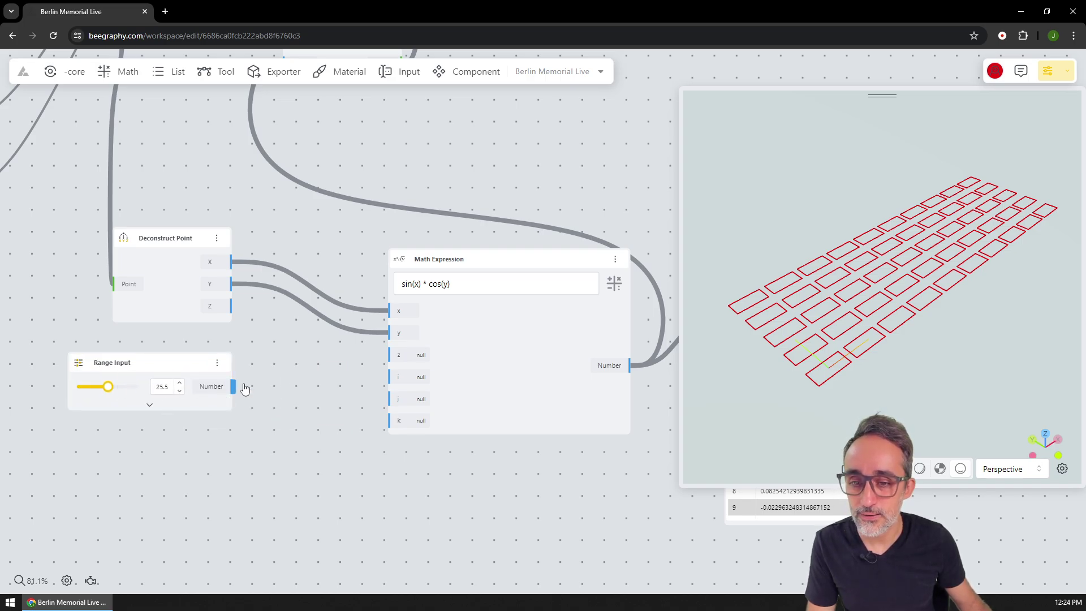
left_click_drag(234, 386, 388, 356)
Add z to the front of the Math Expression's formula so that it reads z + sin(x) * cos(y)
left_click(404, 284)
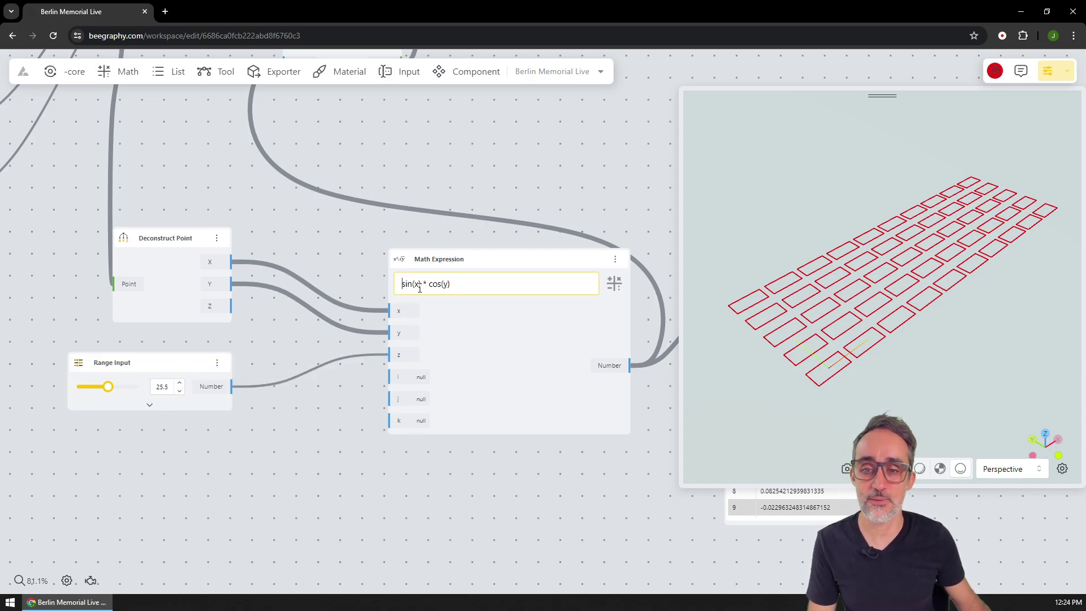
type("z +")
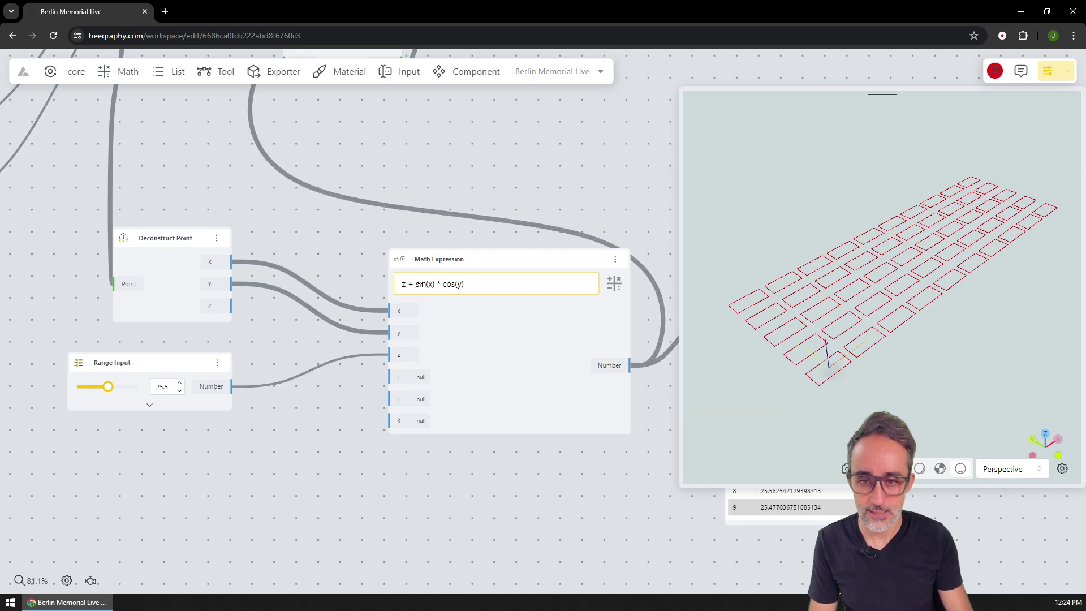
left_click_drag(548, 177, 499, 176)
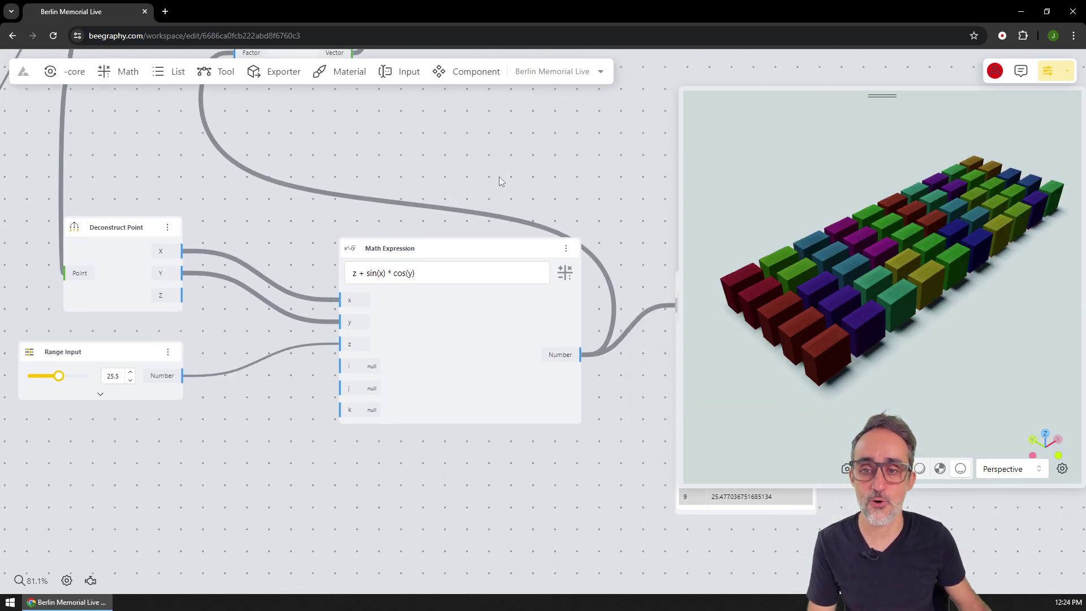
Move the Range Input node slightly closer to the Math Expression and set its value to 20
left_click_drag(146, 349, 175, 343)
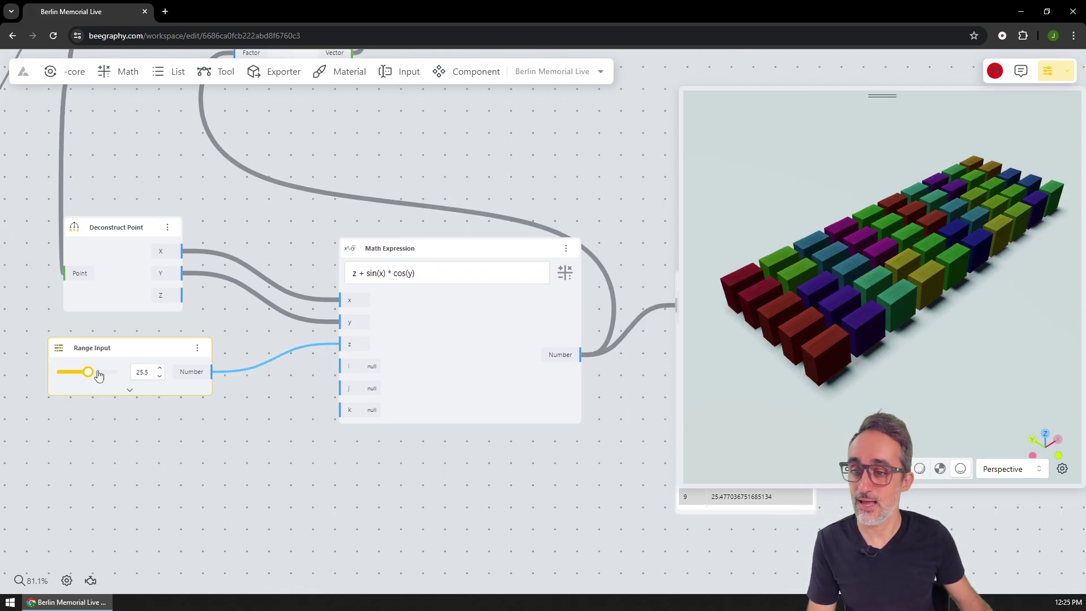
left_click_drag(88, 372, 84, 372)
double_click(148, 371)
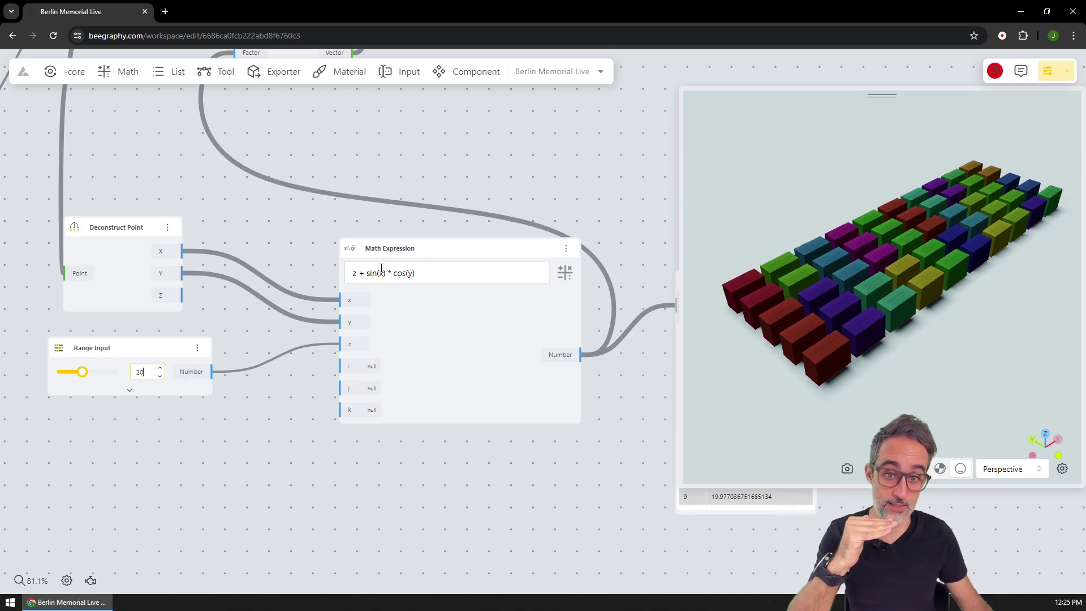
Examine the height values listed in the Panel and compare them with the Math Expression's formula and inputs
scroll(478, 354, "right", 5)
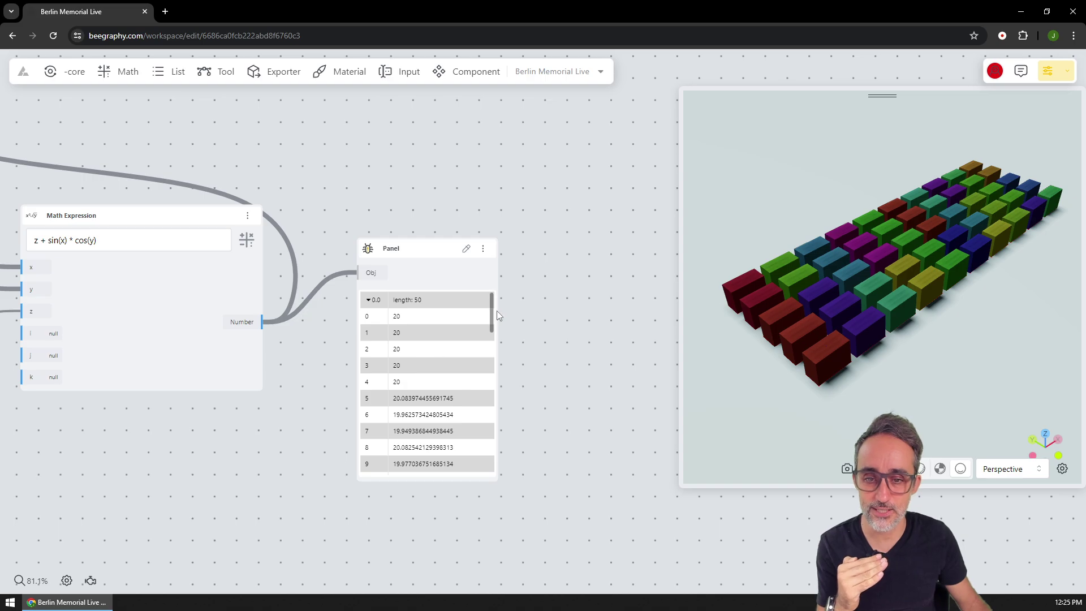
scroll(475, 354, "down", 3)
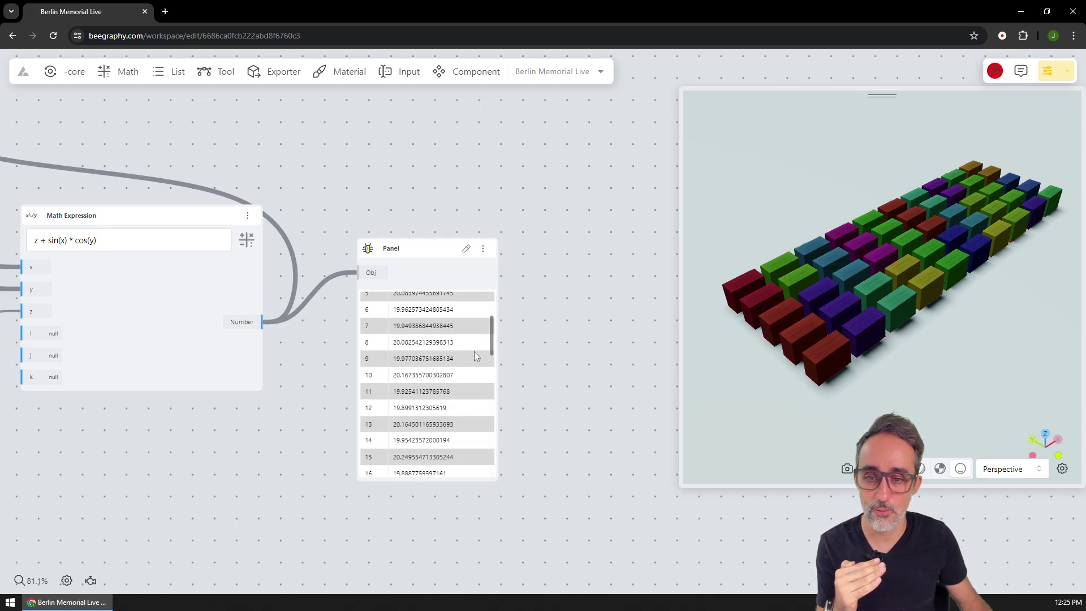
scroll(475, 354, "up", 5)
mouse_move(491, 316)
left_mouse_down()
mouse_move(493, 497)
mouse_move(490, 305)
left_mouse_up()
scroll(598, 312, "down", 4)
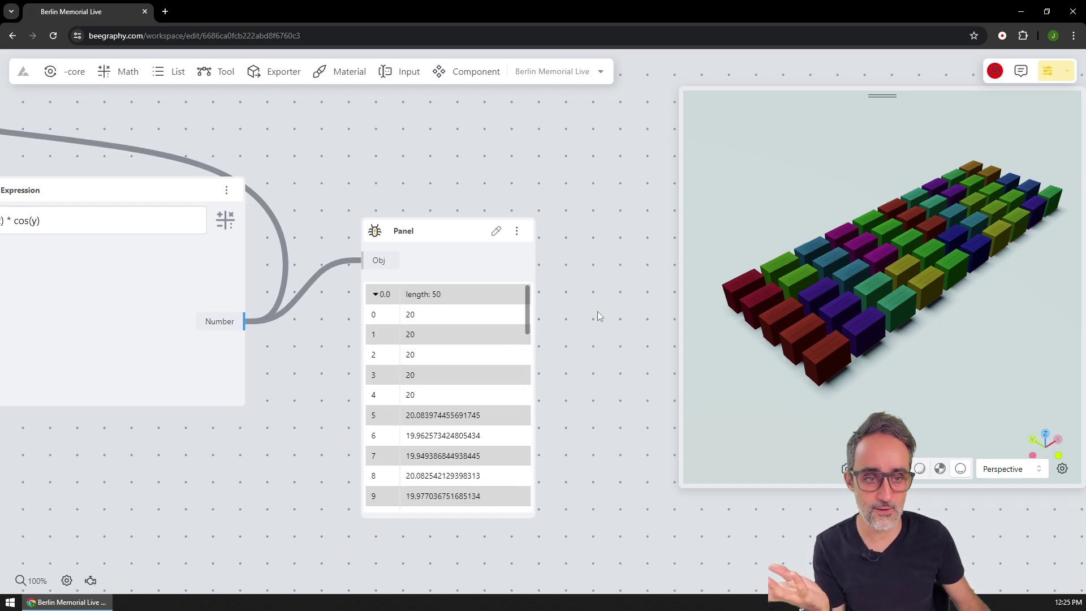
scroll(585, 321, "down", 2)
left_click_drag(391, 362, 449, 390)
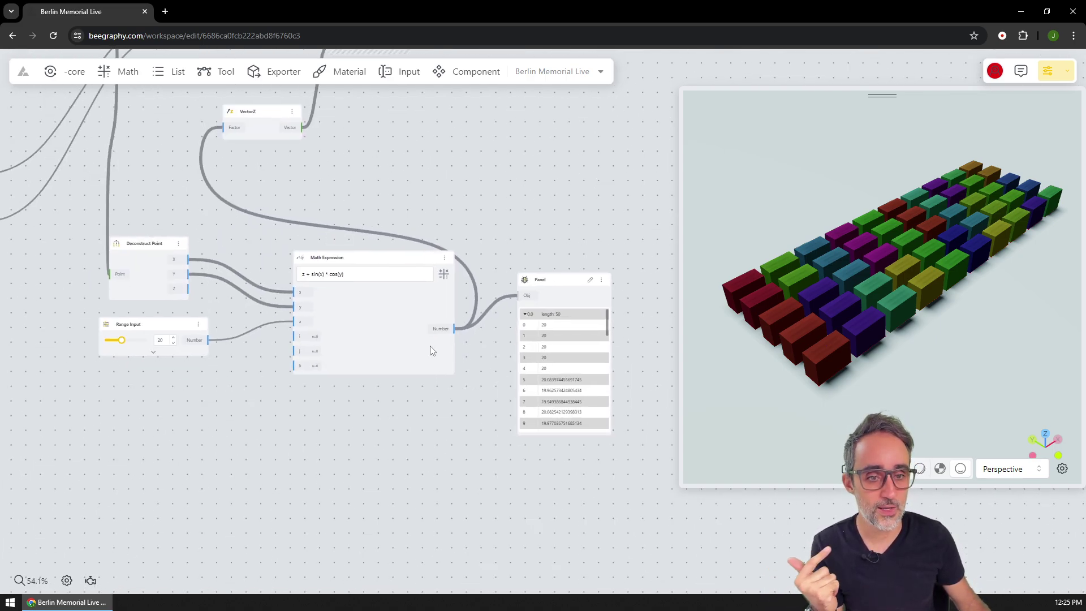
scroll(490, 412, "up", 1)
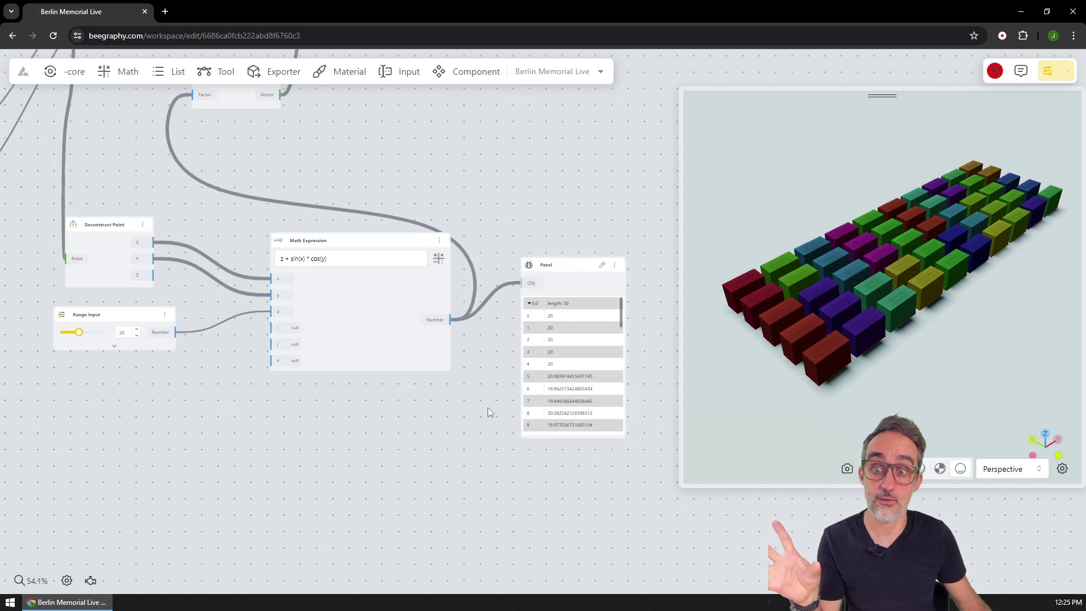
scroll(386, 398, "up", 1)
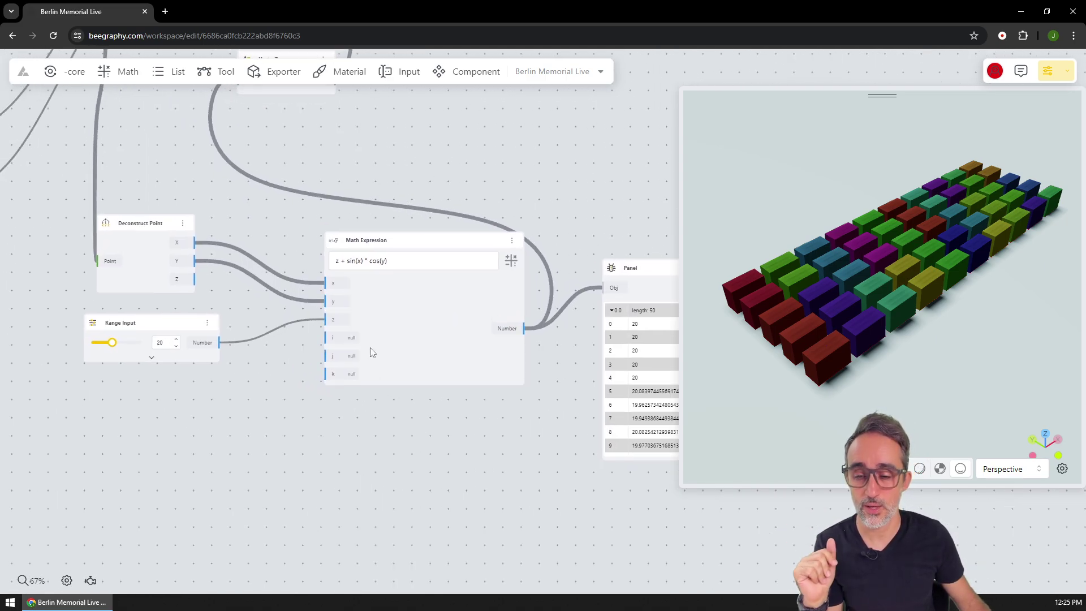
scroll(386, 300, "up", 2)
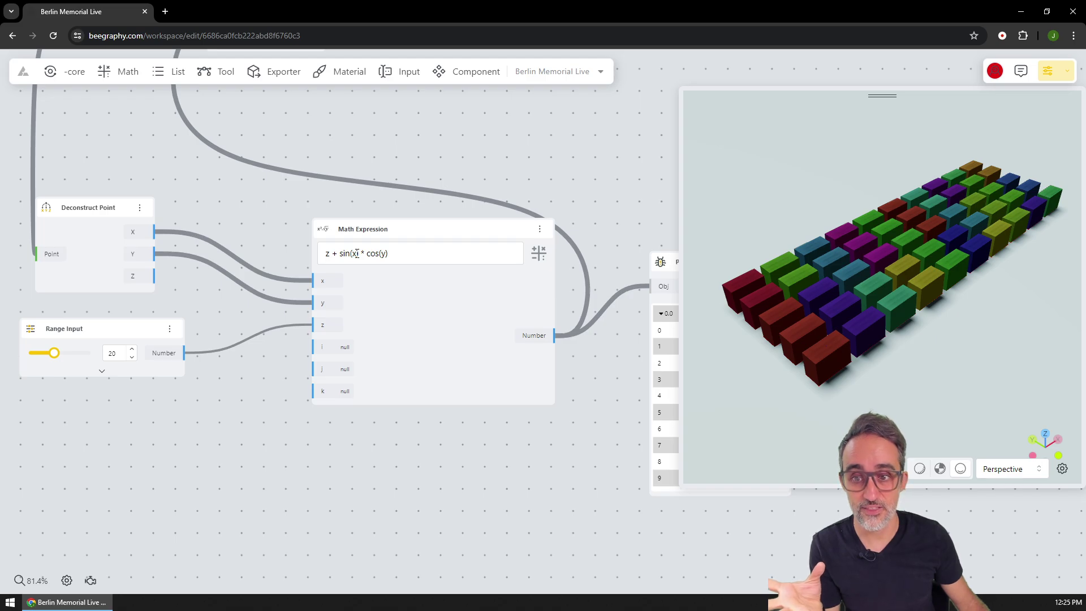
left_click_drag(235, 414, 313, 376)
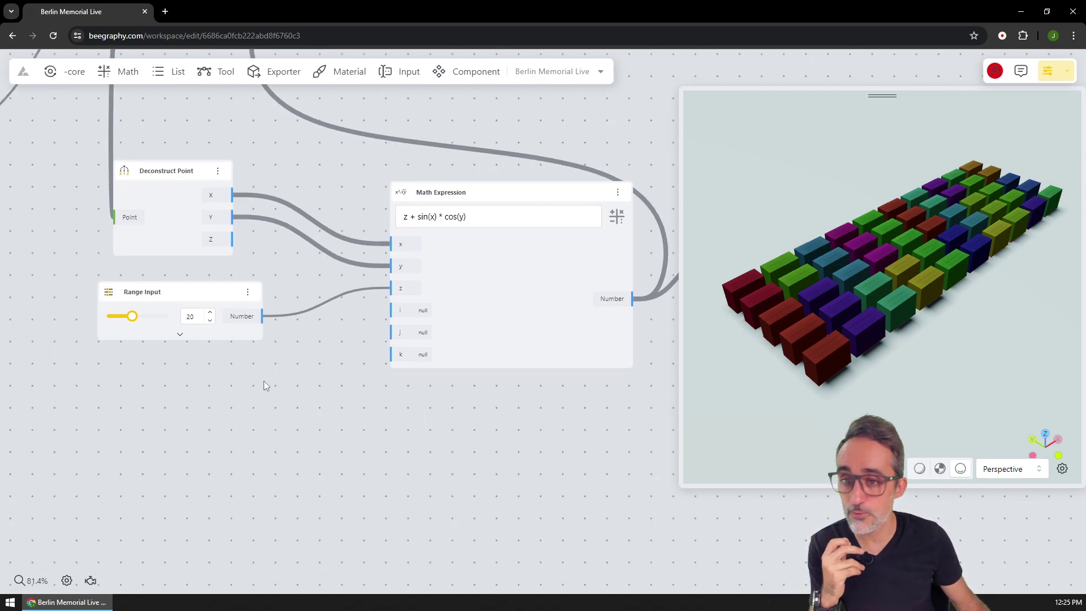
Add a second Range Input node below the existing one and name it Wave Strength X
double_click(203, 403)
type("range")
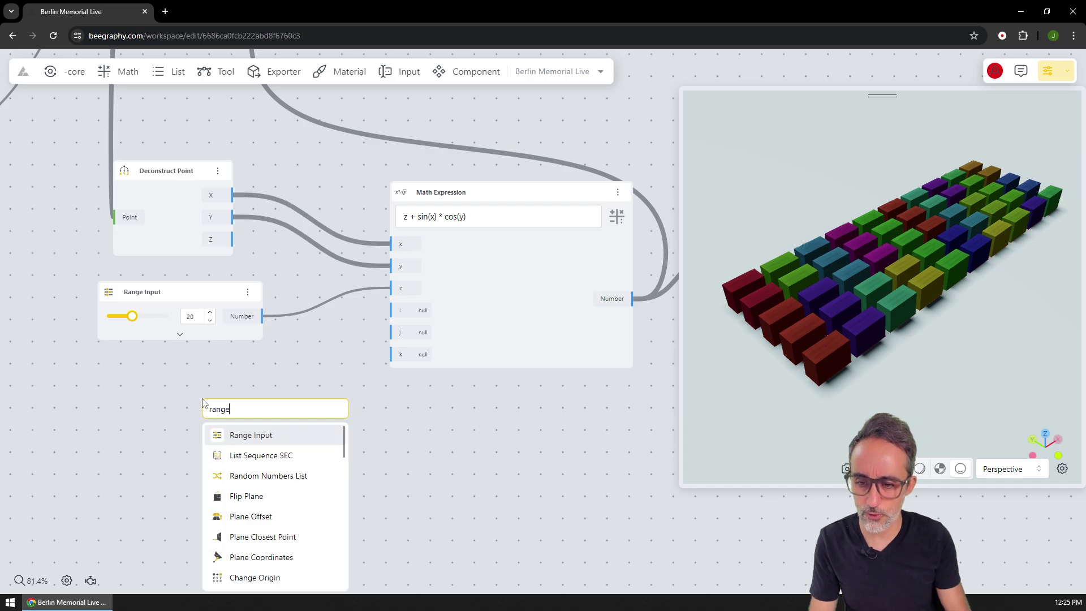
key("Return")
double_click(245, 411)
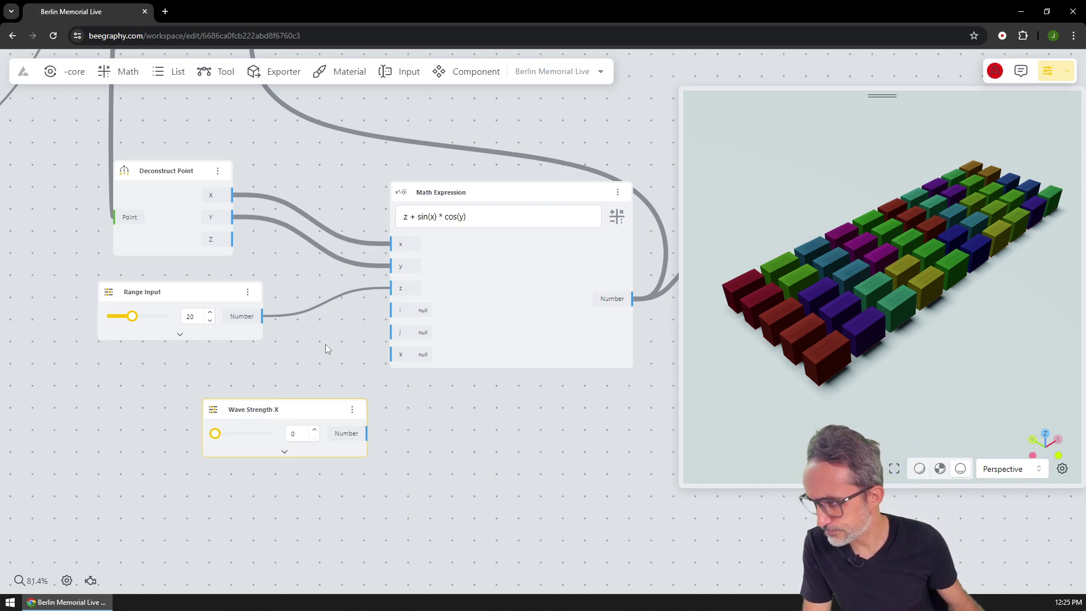
Place Wave Strength X beneath the first Range Input, connect its Number output to the Math Expression's i port, and set it to 10
scroll(422, 473, "down", 2)
left_click_drag(277, 347, 199, 323)
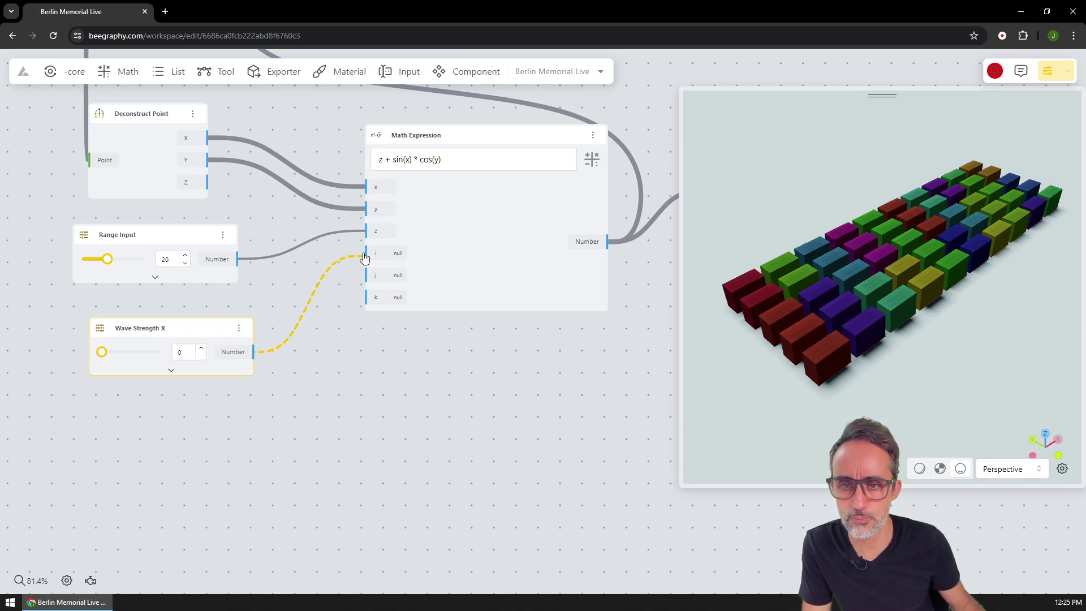
left_click_drag(365, 258, 364, 254)
left_click_drag(107, 355, 193, 351)
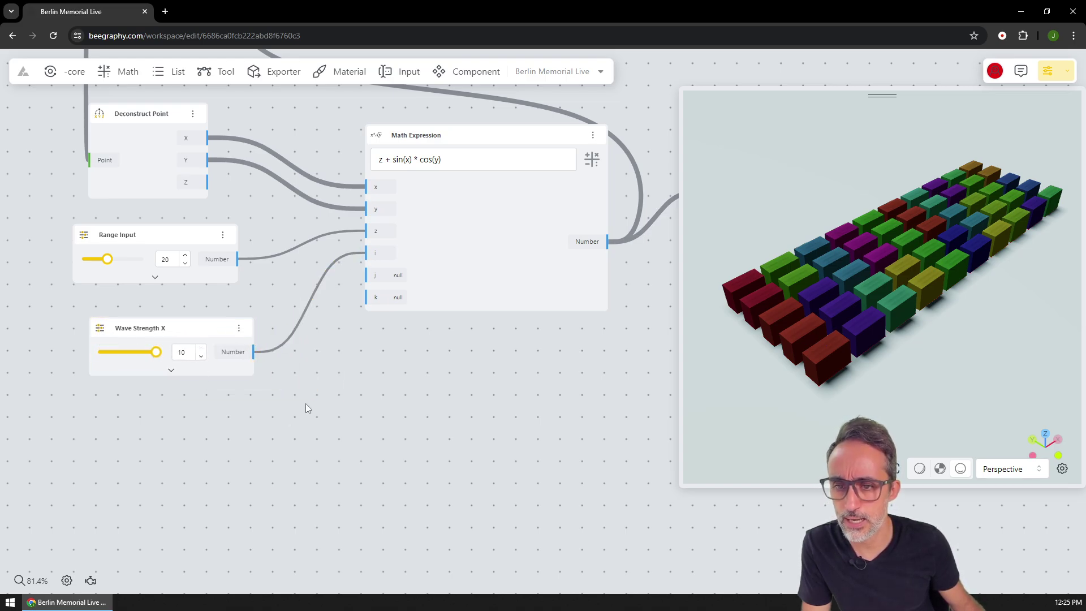
Multiply the sine-cosine term by i so that the Math Expression reads z + i * sin(x) * cos(y)
scroll(330, 310, "right", 2)
scroll(331, 311, "up", 1)
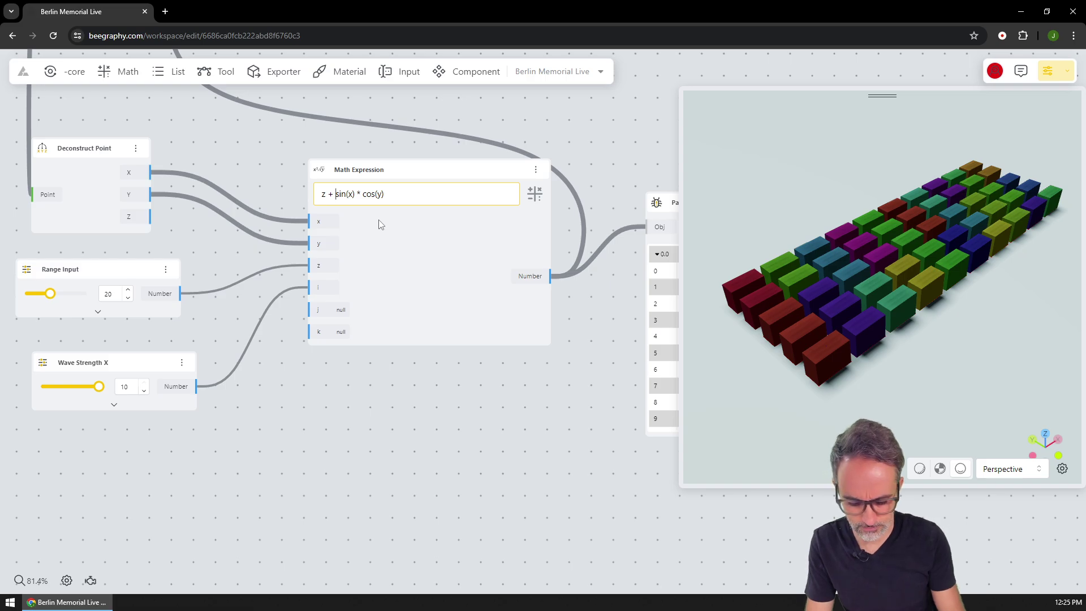
type("i *")
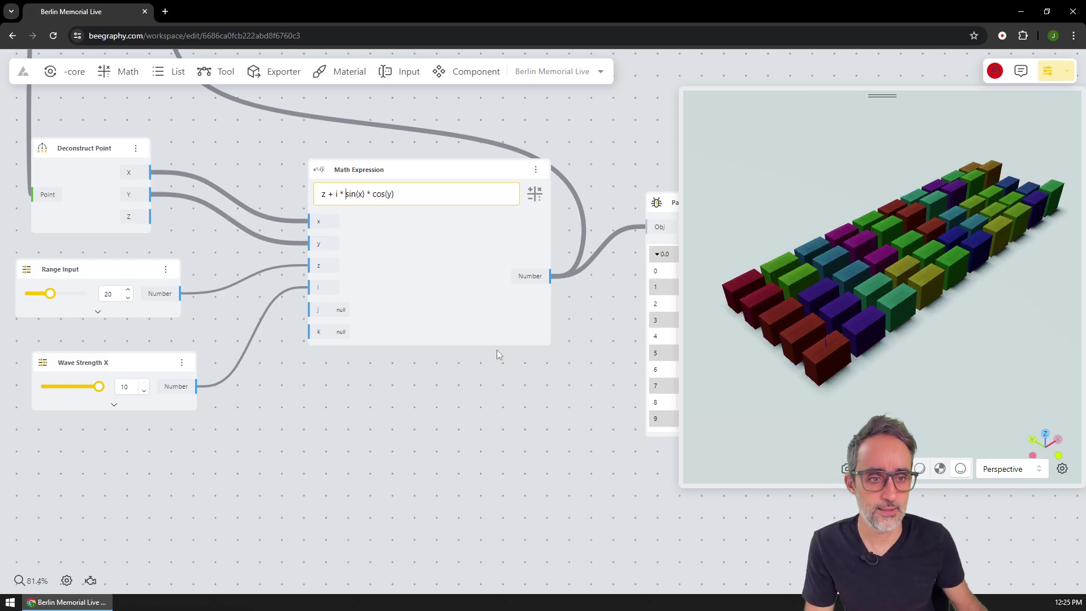
Rename the Wave Strength X node as Wave Strength Z
left_click_drag(202, 391, 265, 367)
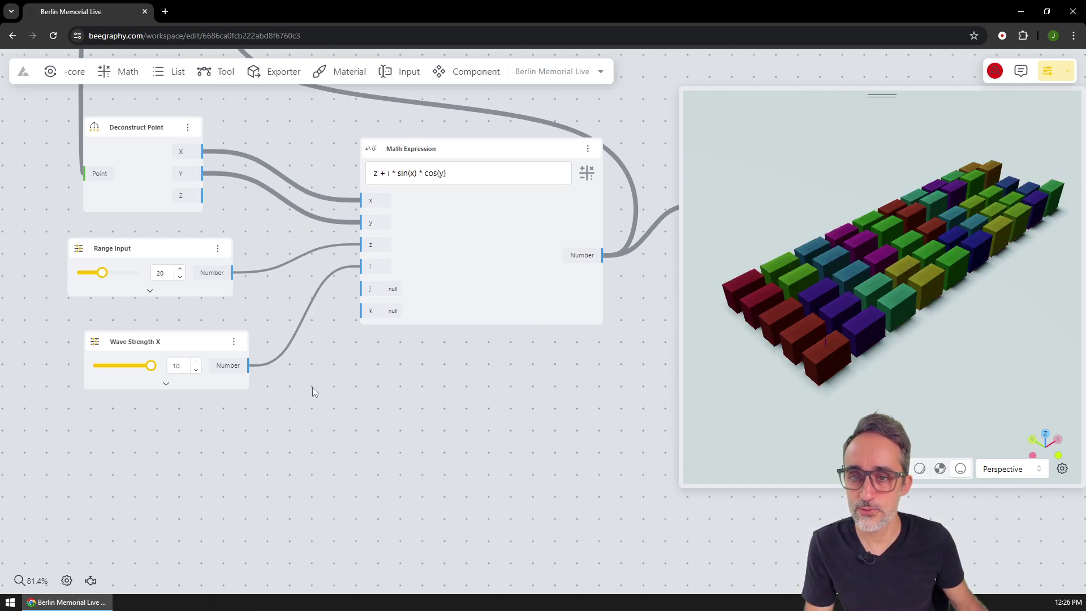
left_click(168, 344)
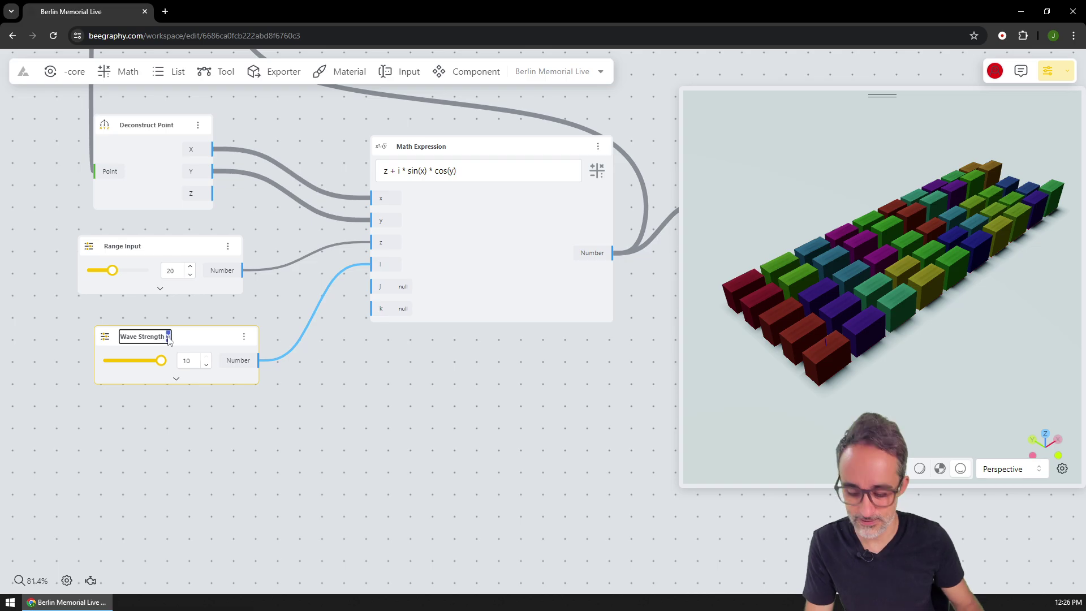
scroll(388, 351, "right", 5)
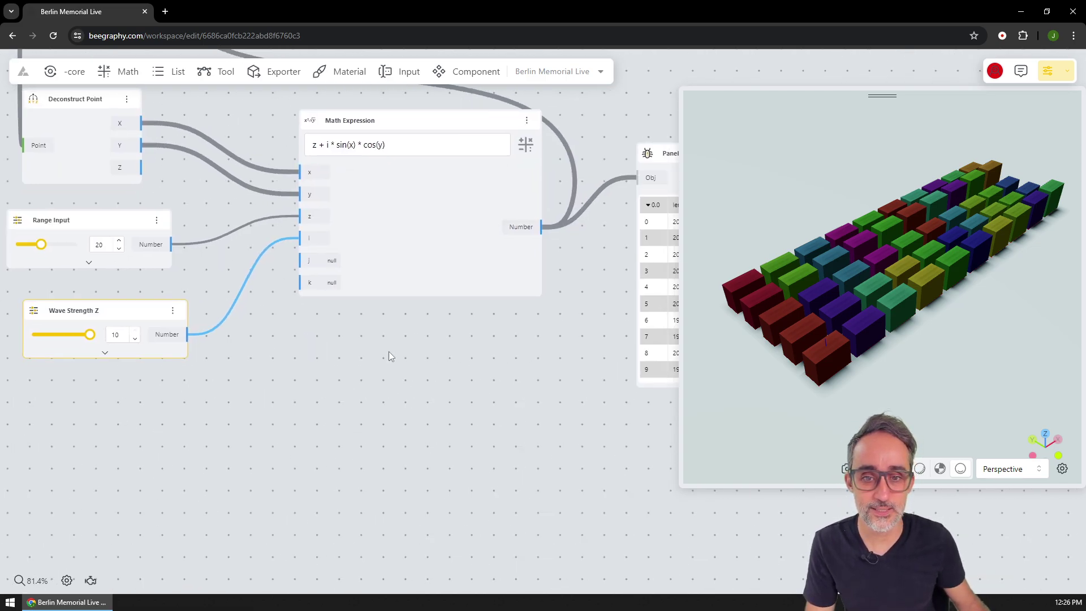
Review the formula's multiplier and sine-cosine term, and examine the resulting list of heights in the Panel
scroll(482, 294, "right", 1)
scroll(452, 305, "up", 1)
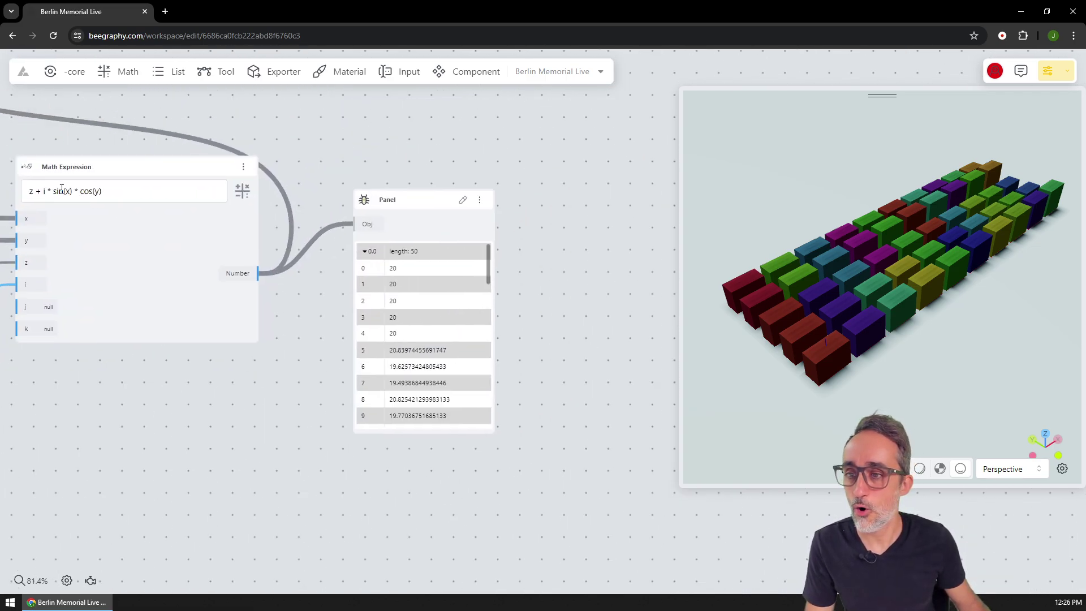
scroll(62, 188, "up", 4)
left_click_drag(63, 190, 140, 193)
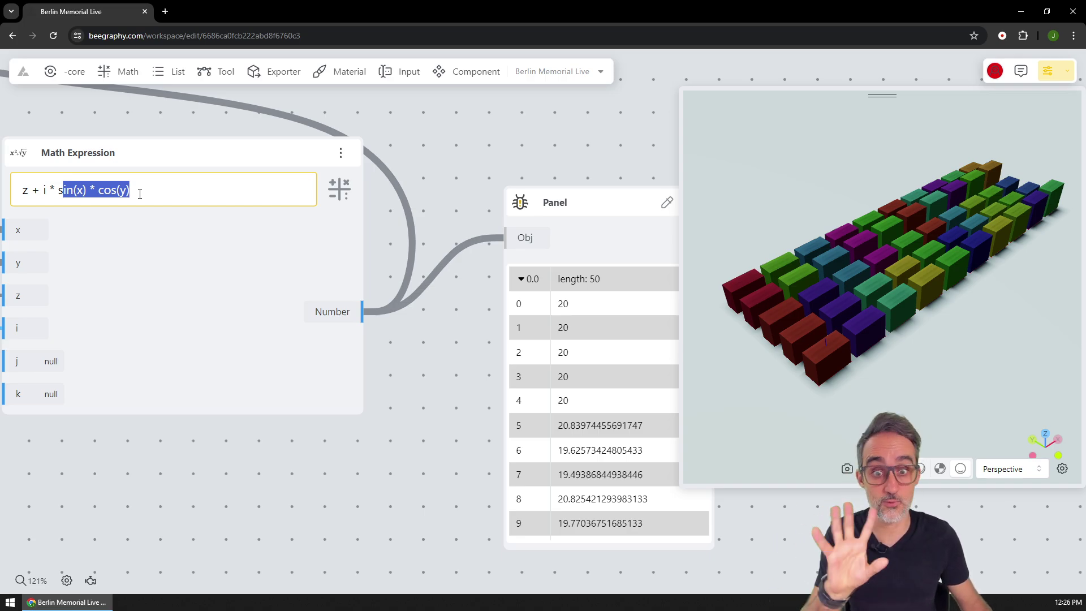
left_click(48, 195)
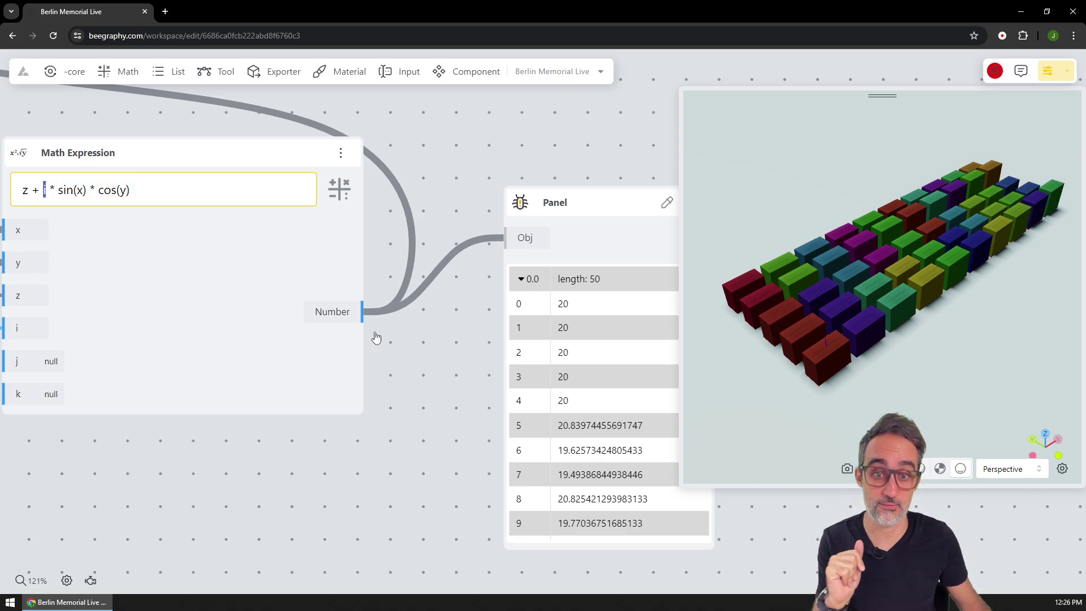
left_click_drag(376, 334, 234, 217)
scroll(540, 219, "down", 4)
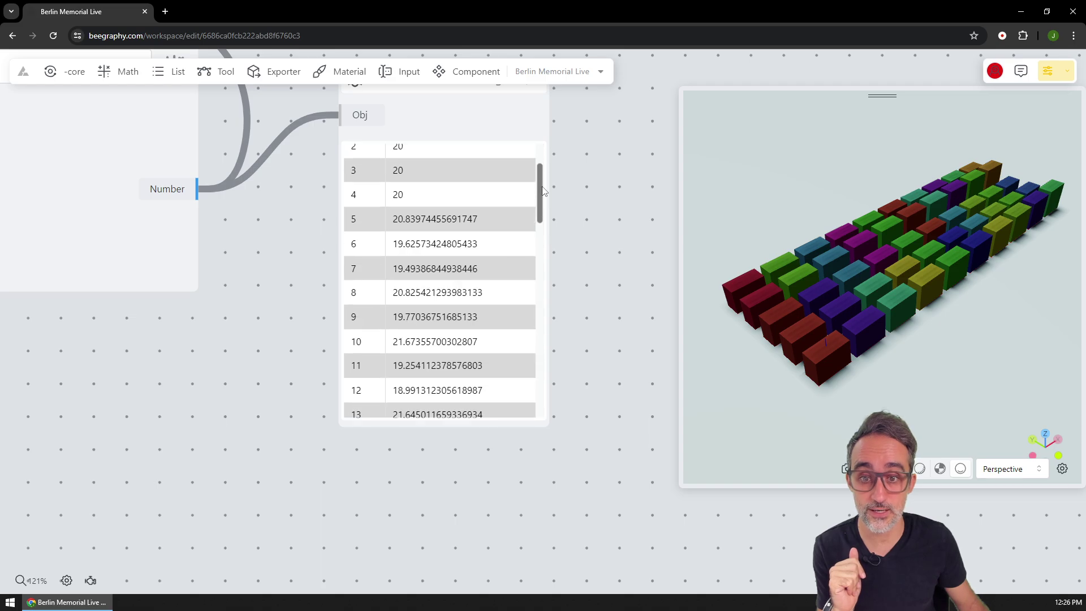
scroll(540, 220, "down", 4)
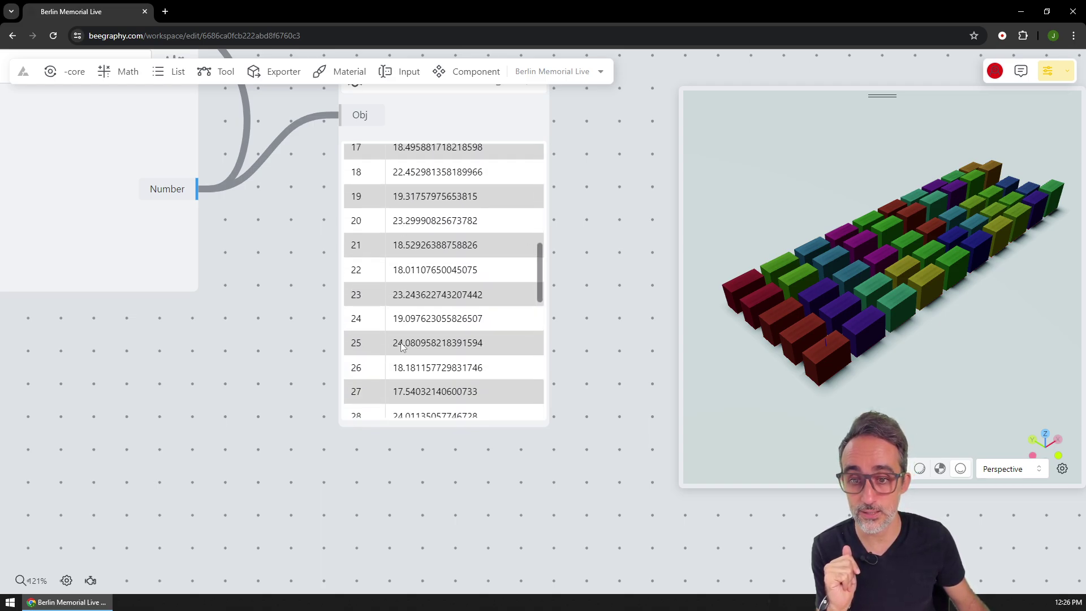
scroll(547, 287, "down", 8)
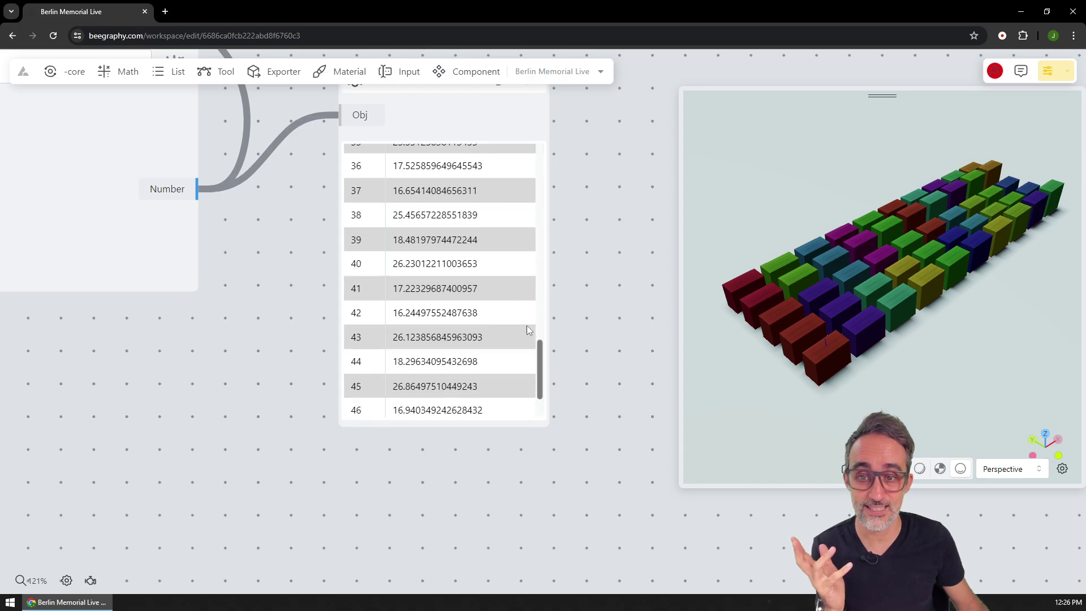
Inspect the height variation of the boxes in the 3D preview and relate it to the sin(x) * cos(y) term
left_click_drag(902, 305, 921, 357)
scroll(920, 358, "down", 3)
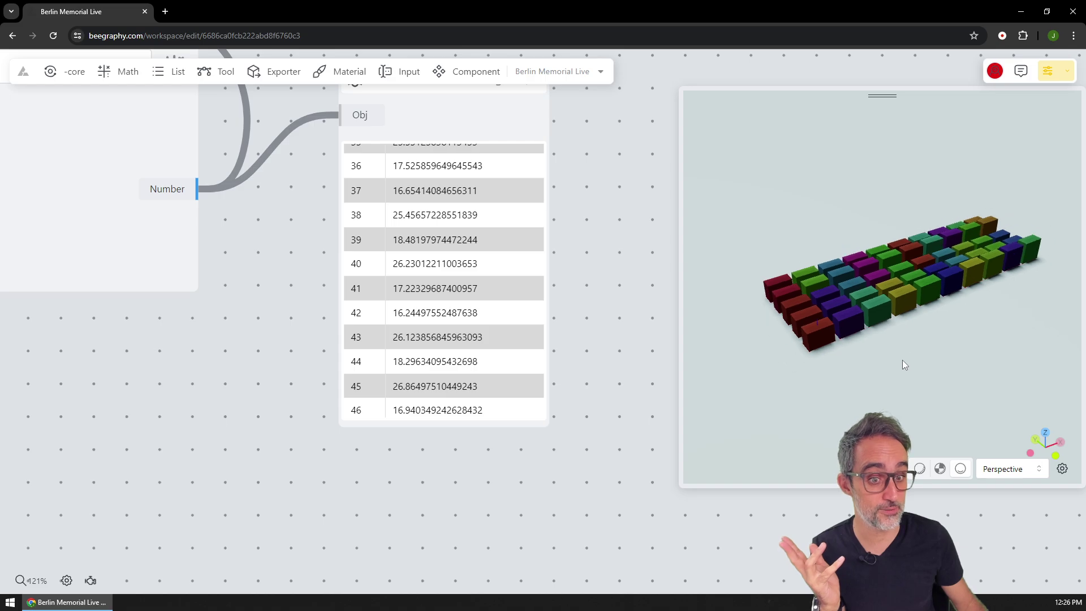
scroll(266, 299, "down", 3)
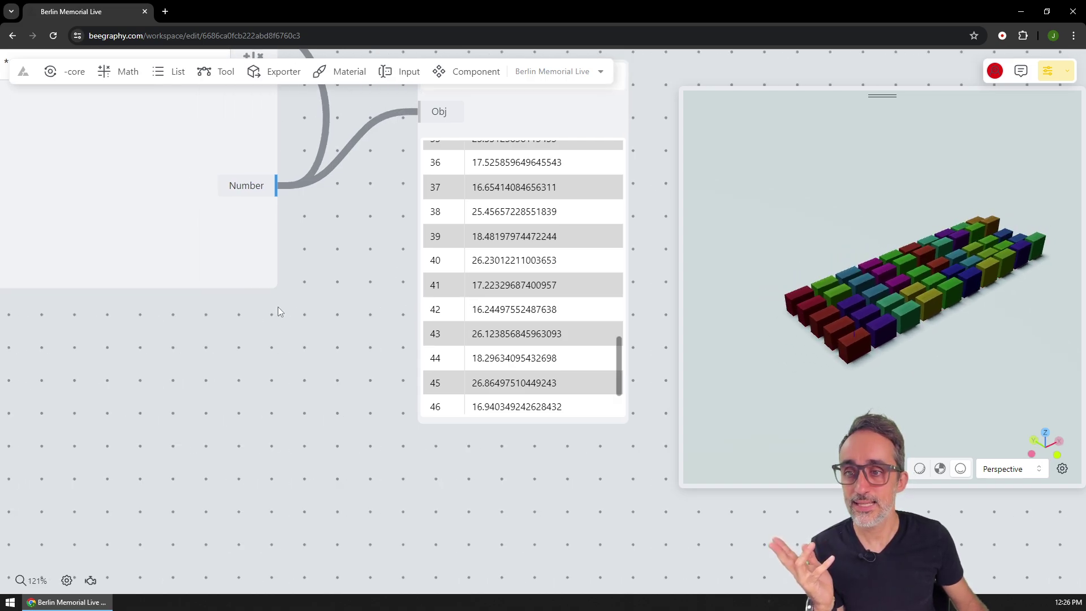
left_click_drag(277, 307, 404, 347)
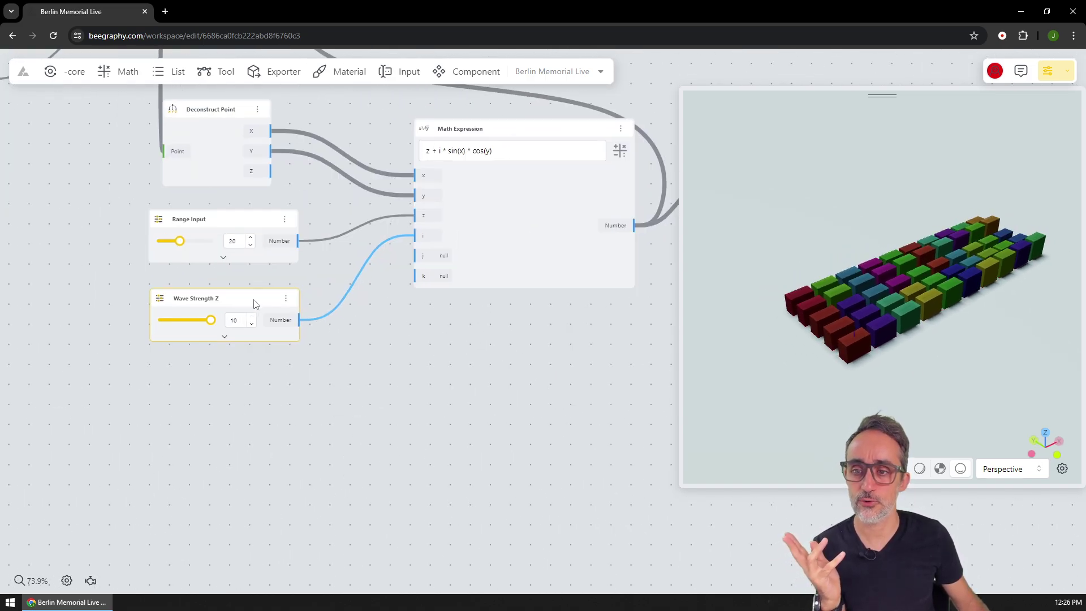
scroll(431, 196, "up", 5)
left_click_drag(457, 153, 511, 154)
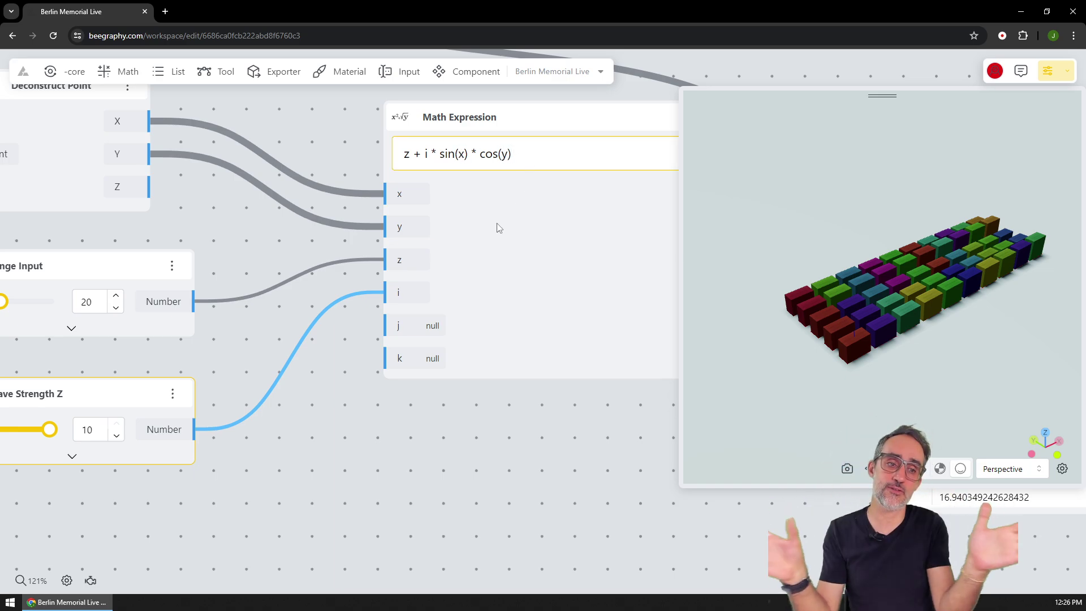
scroll(441, 340, "down", 3)
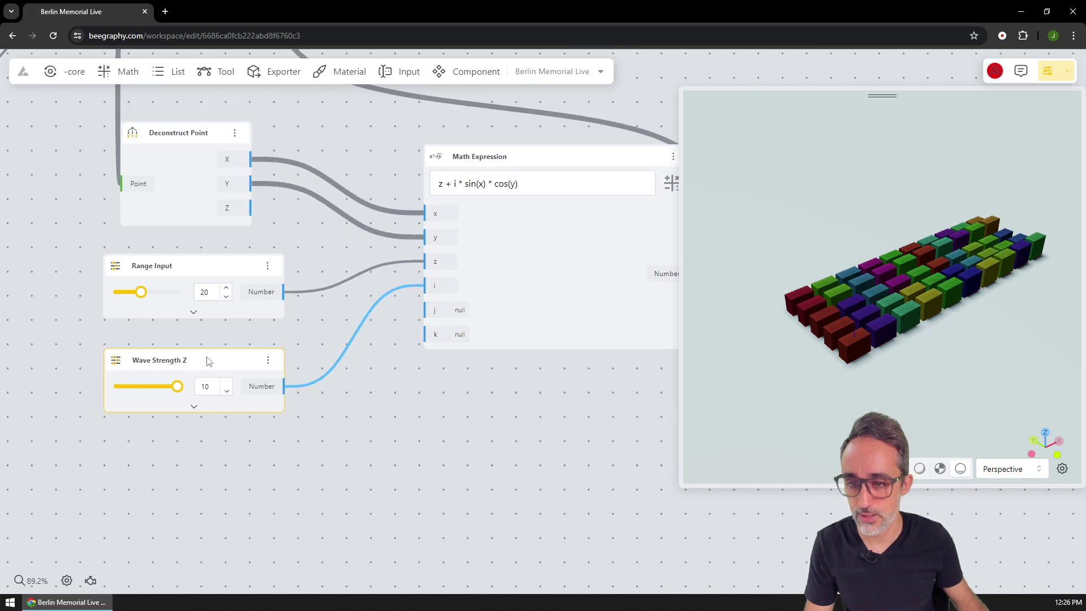
double_click(207, 427)
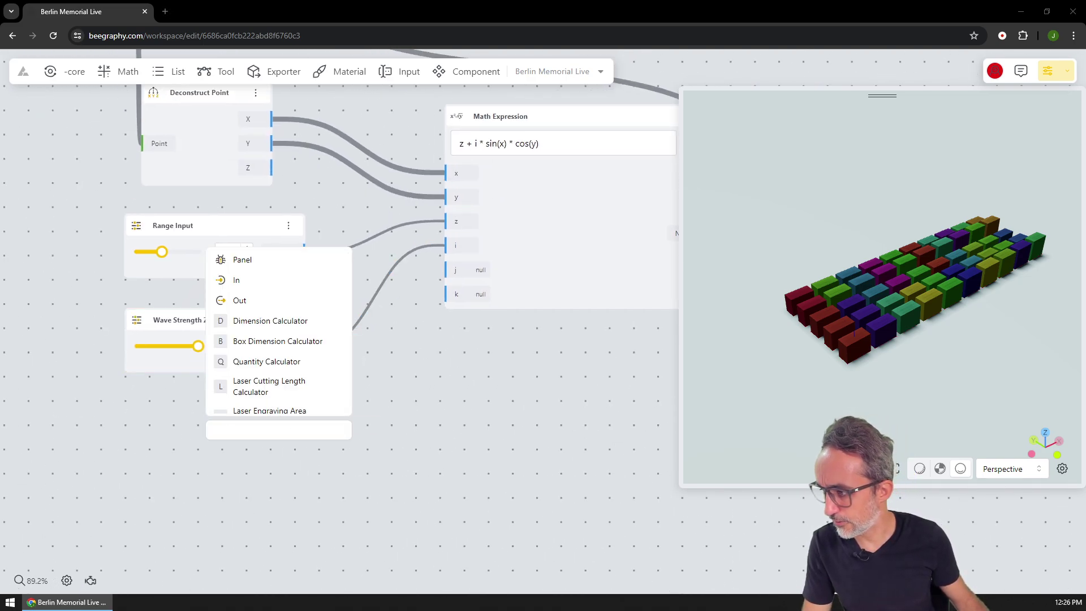
left_click(148, 508)
left_click(210, 323)
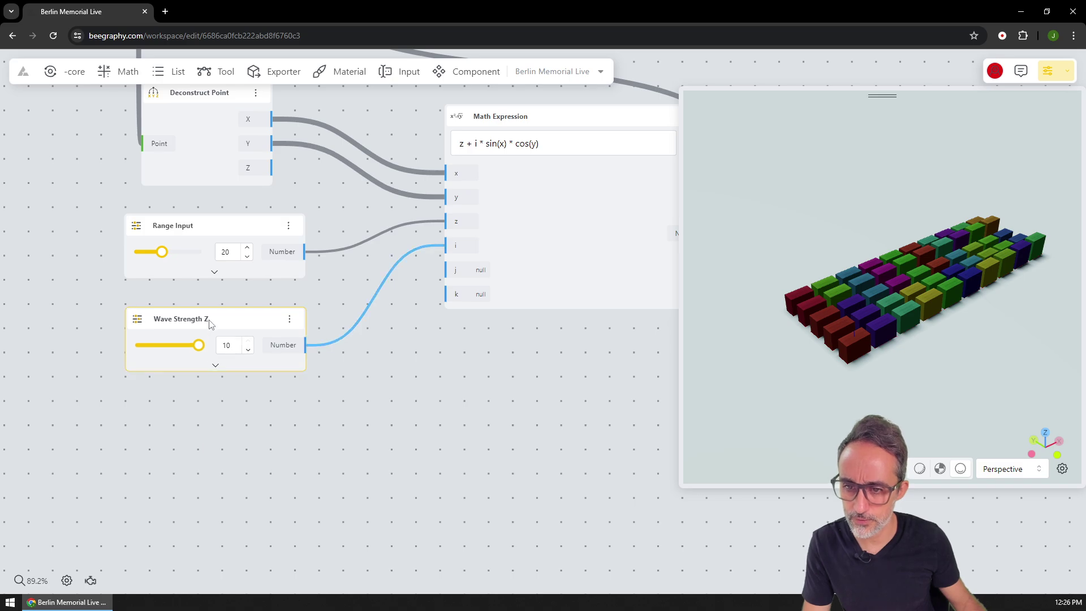
mouse_move(237, 327)
left_mouse_down()
mouse_move(222, 401)
mouse_move(235, 320)
mouse_move(243, 355)
mouse_move(249, 325)
mouse_move(244, 334)
left_mouse_up()
double_click(215, 447)
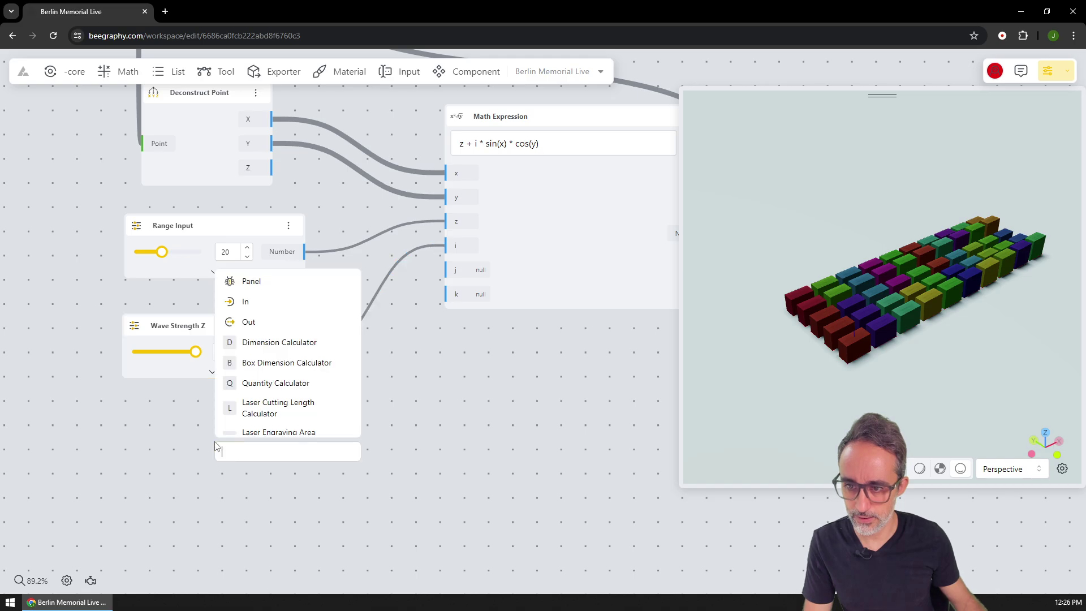
type("range")
key("Escape")
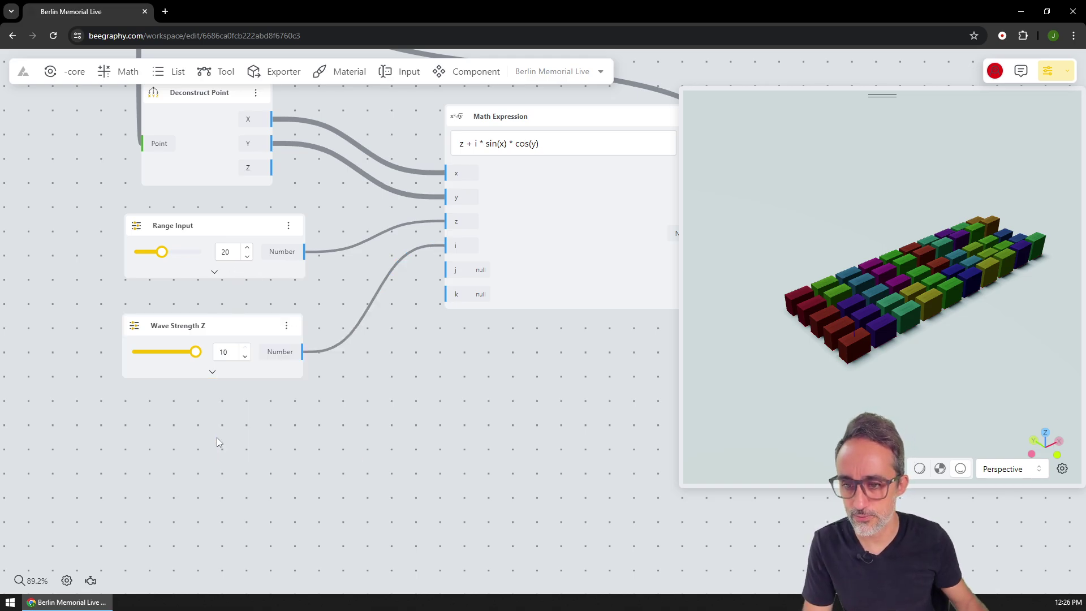
scroll(250, 466, "down", 5)
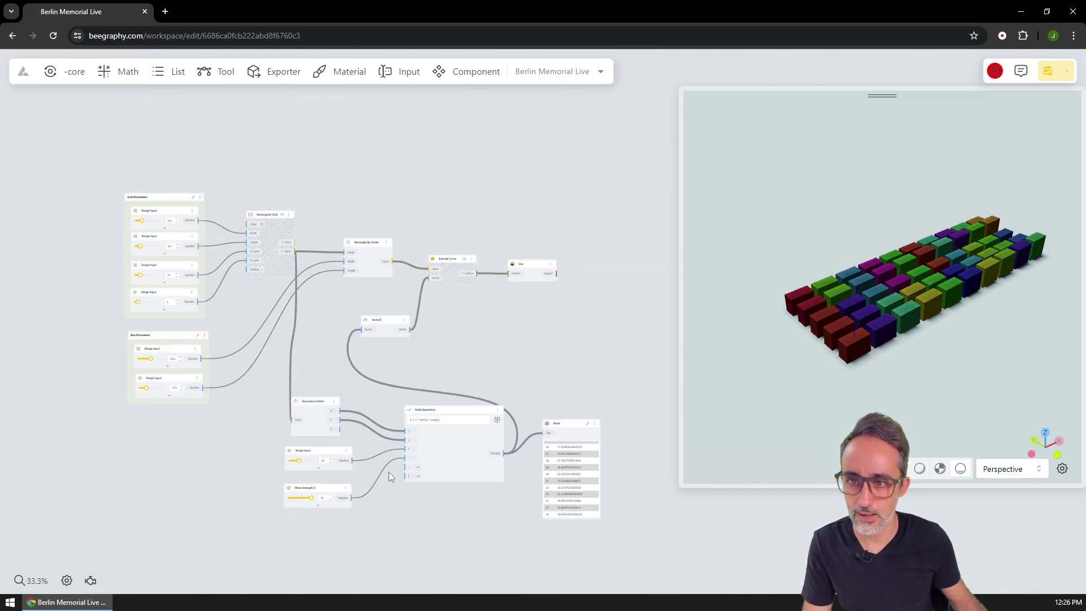
scroll(388, 472, "up", 10)
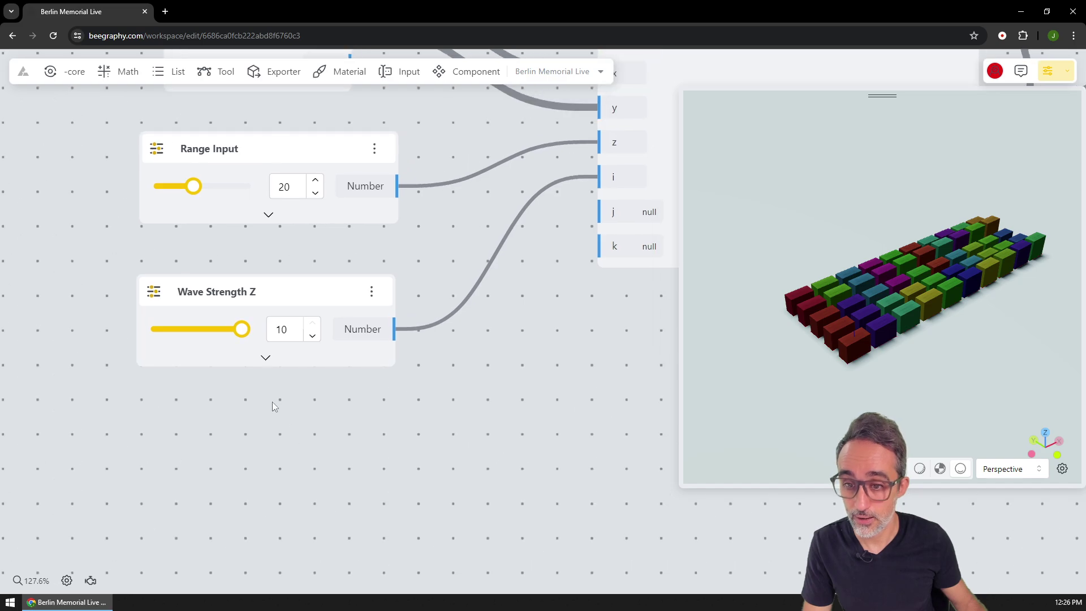
double_click(273, 403)
type("range")
key("Escape")
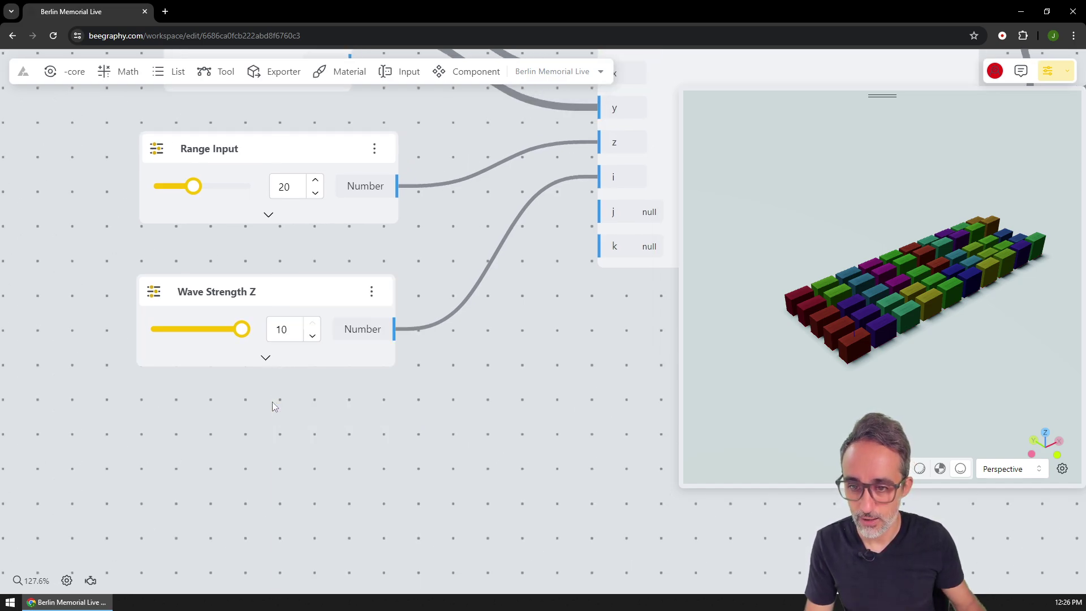
scroll(315, 439, "down", 3)
double_click(316, 437)
type("rang")
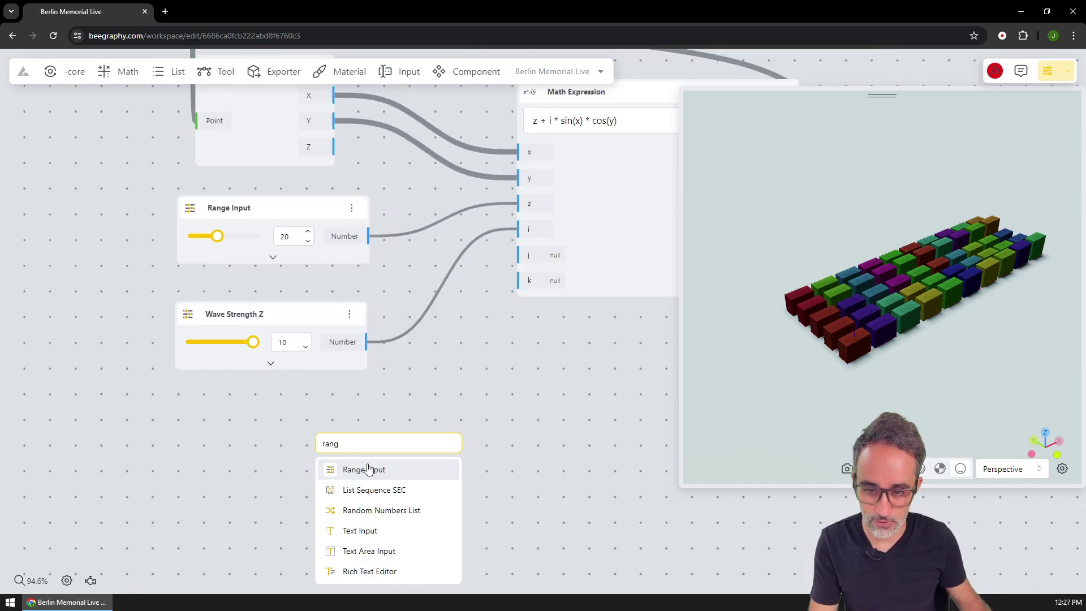
key("Escape")
scroll(345, 409, "down", 3)
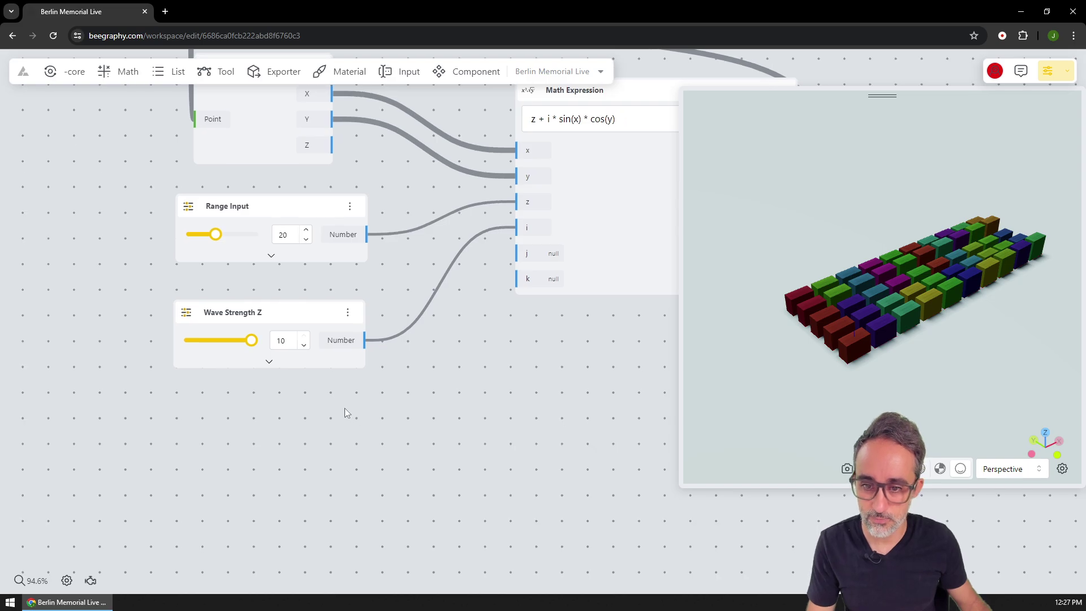
left_click_drag(308, 440, 263, 467)
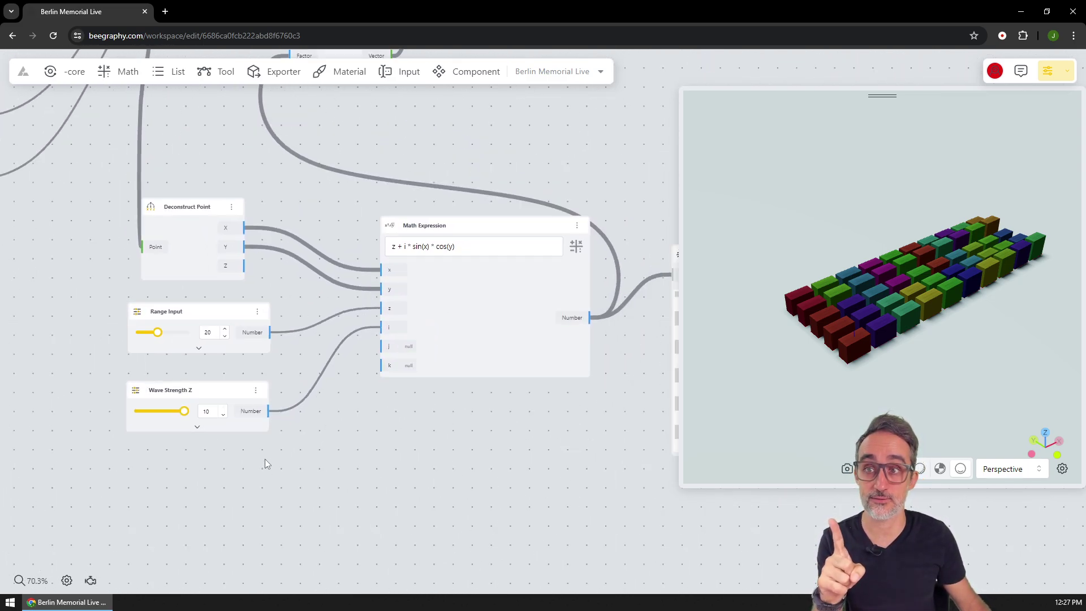
Add a Range Input node below Wave Strength Z and connect its output to the j input of the Math Expression
scroll(264, 459, "up", 2)
double_click(227, 421)
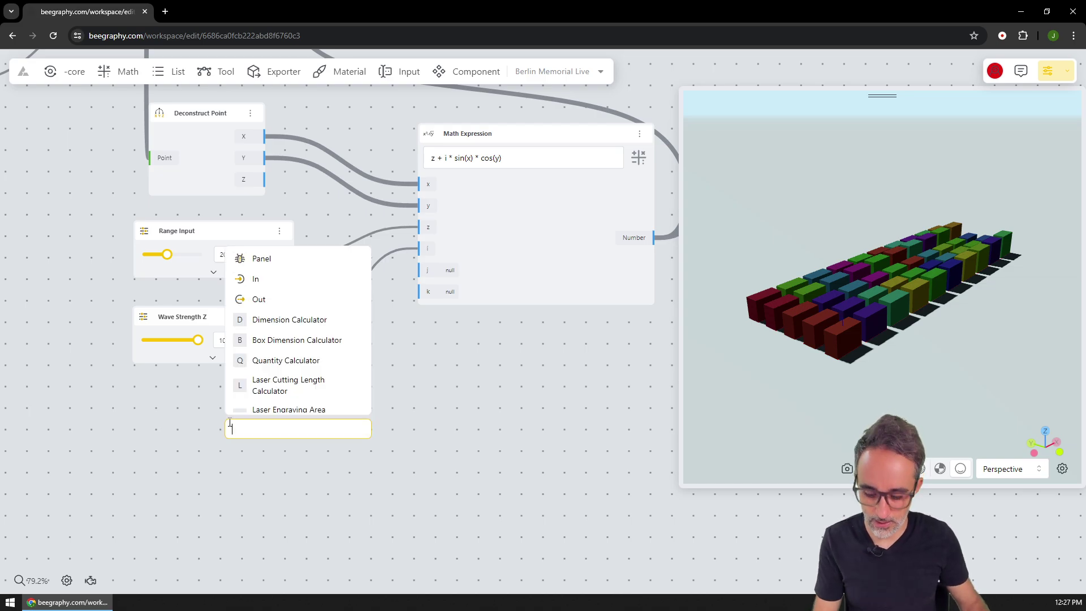
type("range")
left_click(277, 266)
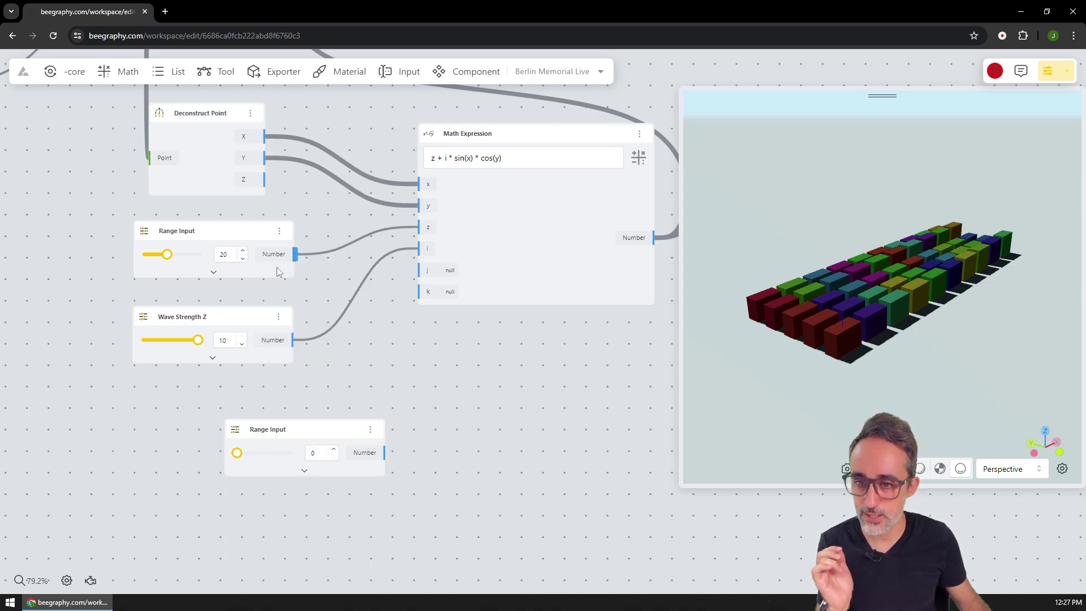
left_click_drag(299, 437, 204, 407)
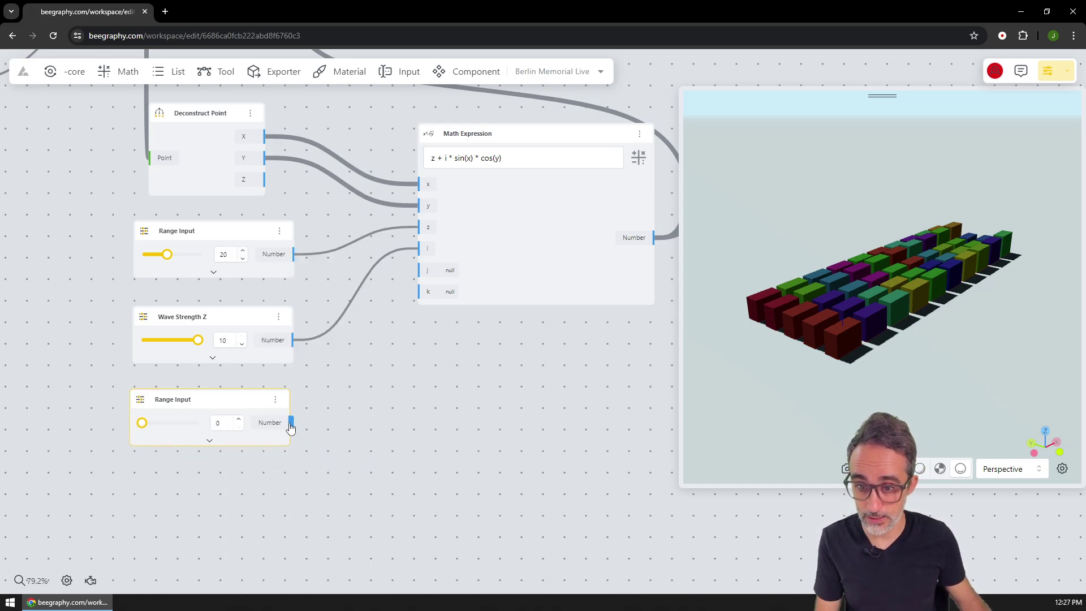
left_click_drag(422, 281, 421, 277)
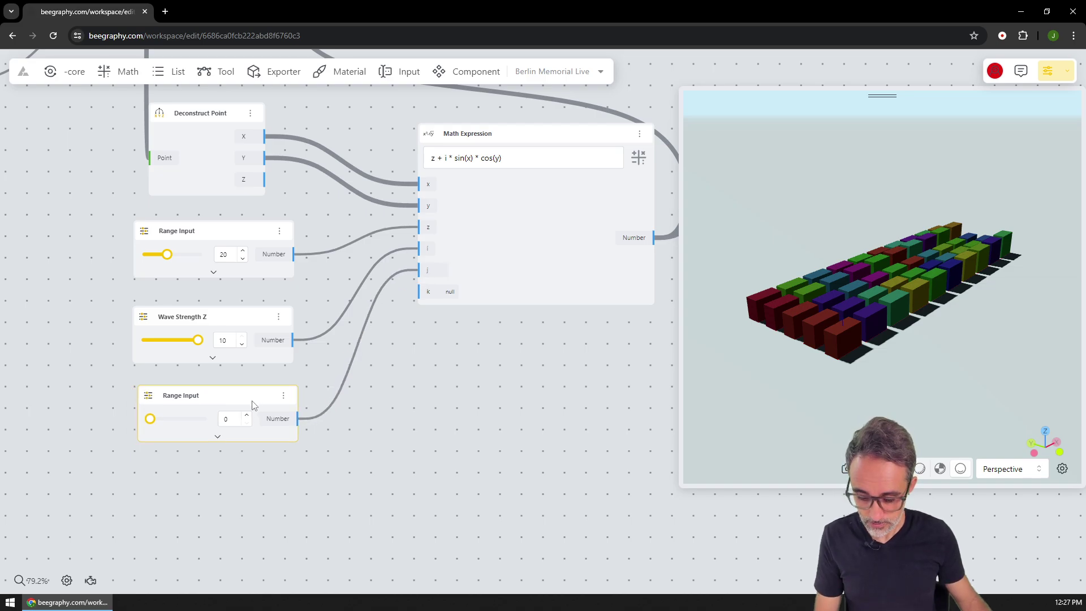
Duplicate the new Range Input, place the copy below it, and connect its output to the Math Expression's k input
key("ctrl+c")
key("ctrl+v")
left_click_drag(261, 412, 256, 472)
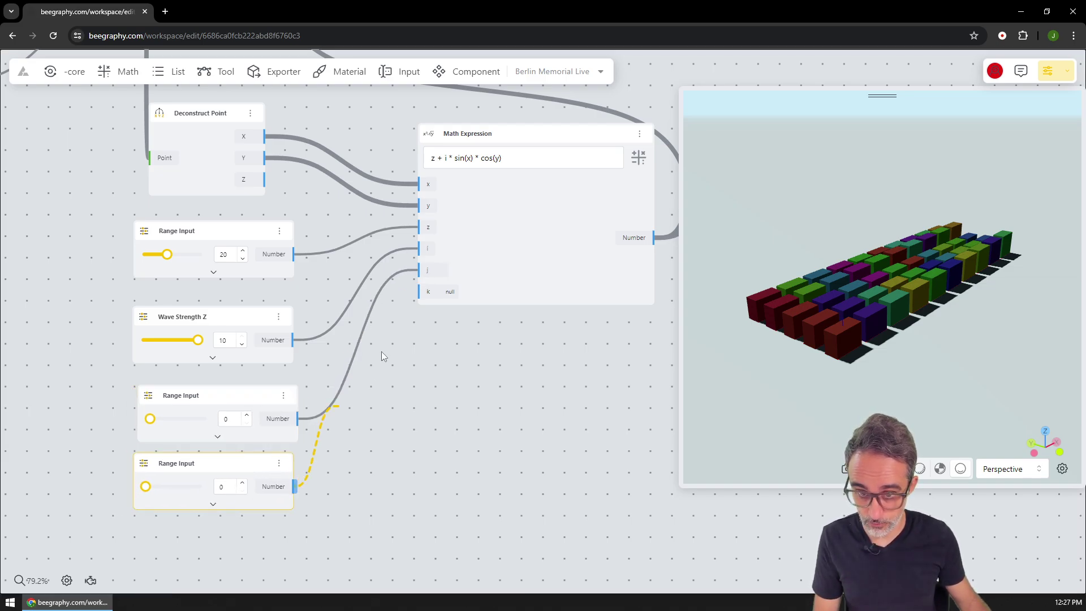
left_click_drag(429, 298, 428, 292)
Divide x by j and y by k so that the Math Expression reads z + i * sin(x/j) * cos(y/k)
scroll(425, 371, "up", 5)
left_click(424, 221)
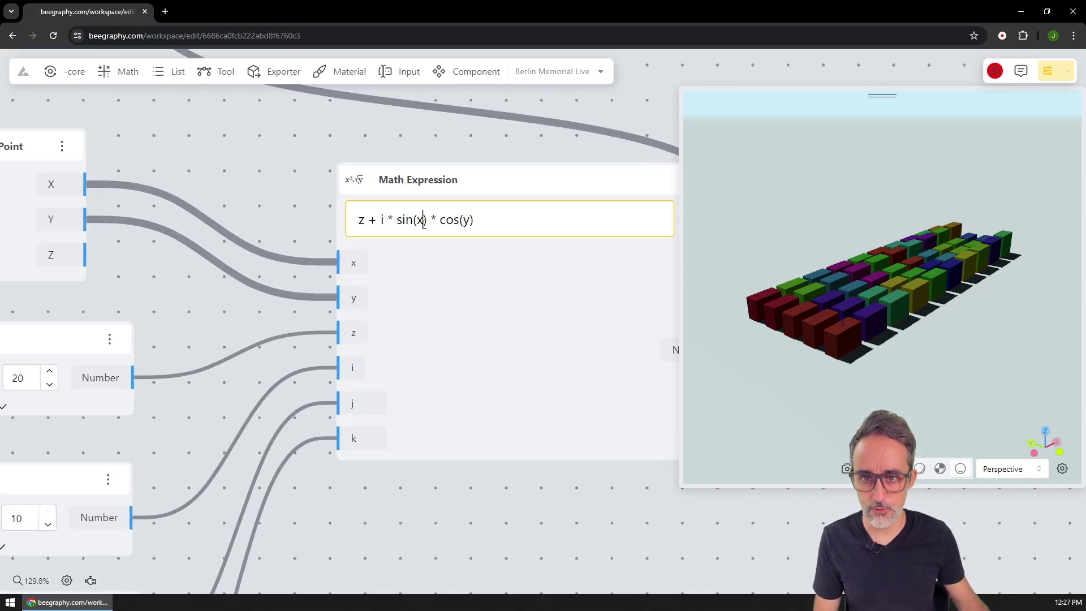
type("/j")
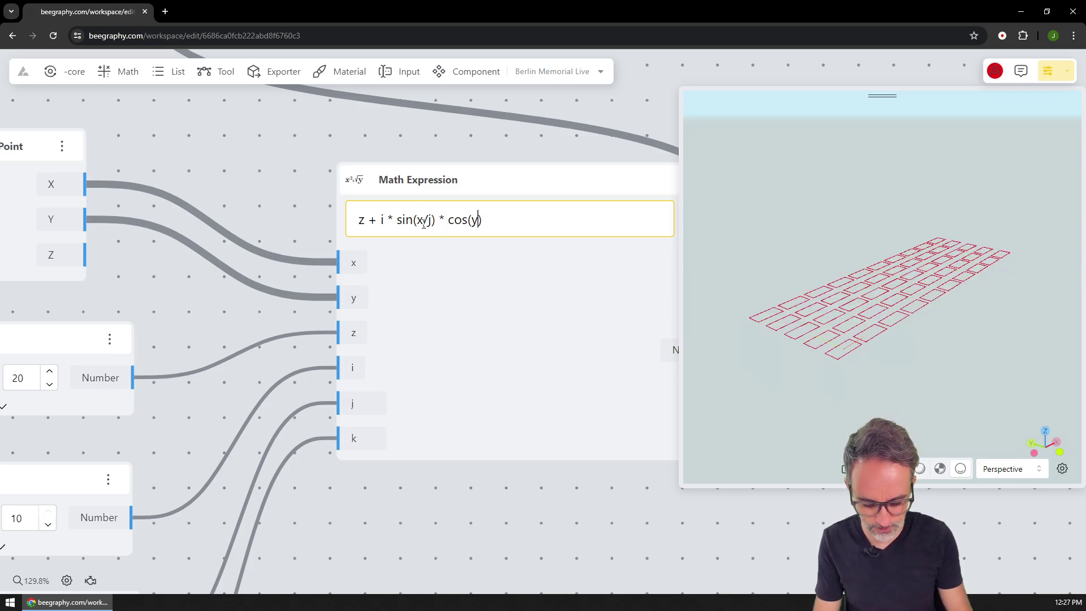
type("/k")
Set both Range Inputs feeding j and k to 1
scroll(485, 300, "down", 6)
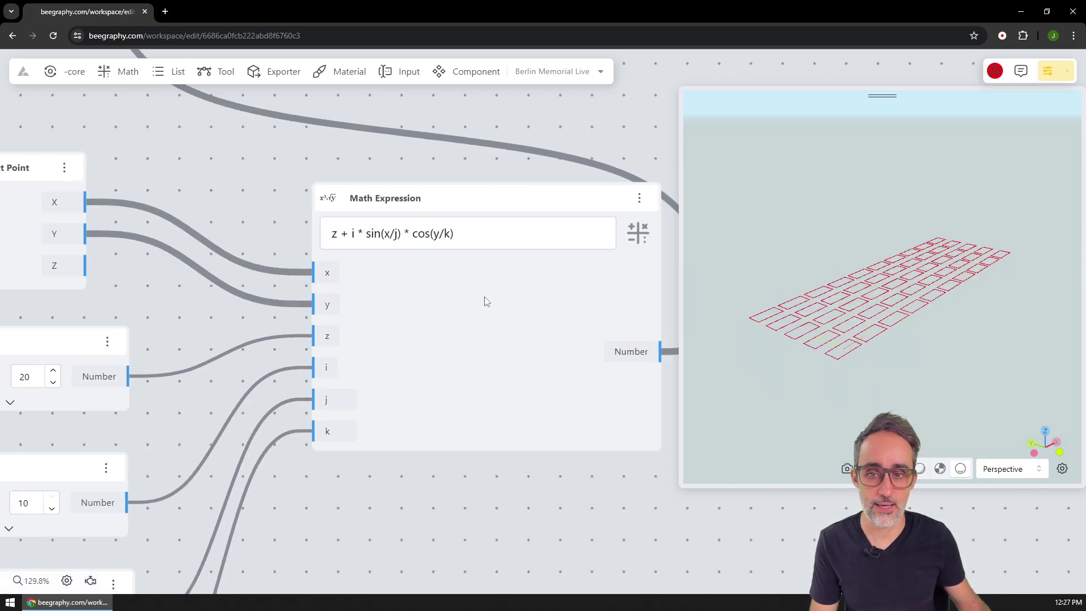
double_click(294, 405)
type("1")
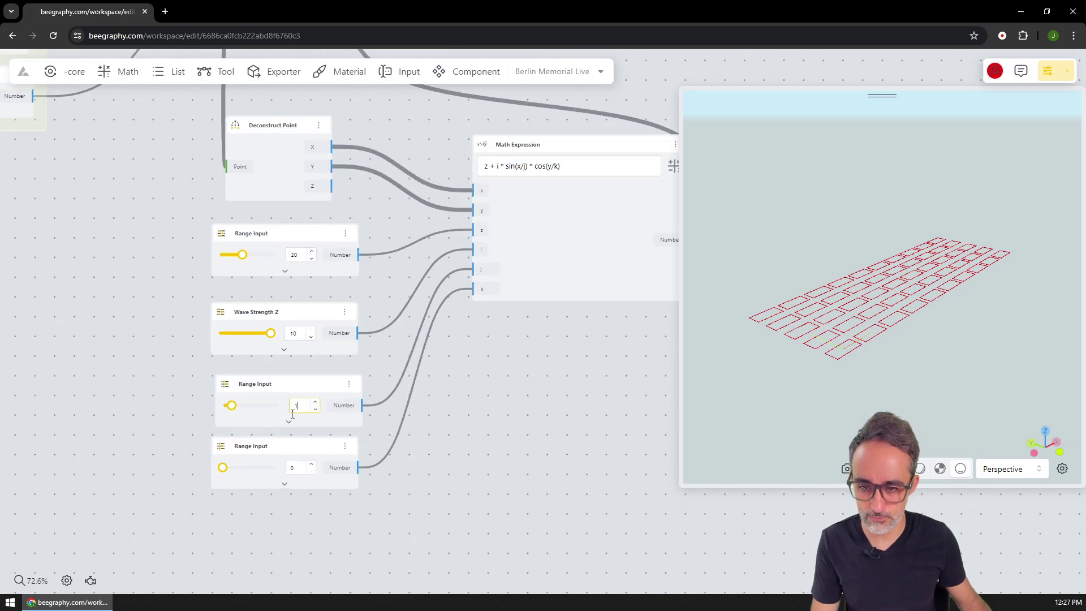
type("1")
scroll(429, 446, "right", 2)
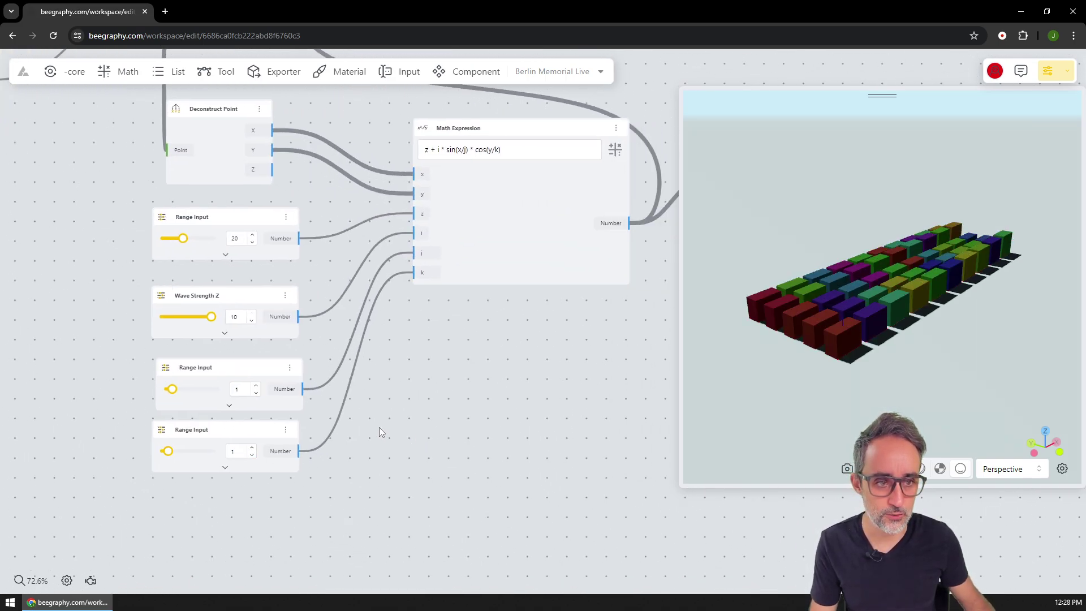
Tune the wave pattern by adjusting the j input to 4.1 and the k input to 4.4, checking the boxes in the 3D preview
left_click_drag(168, 451, 193, 451)
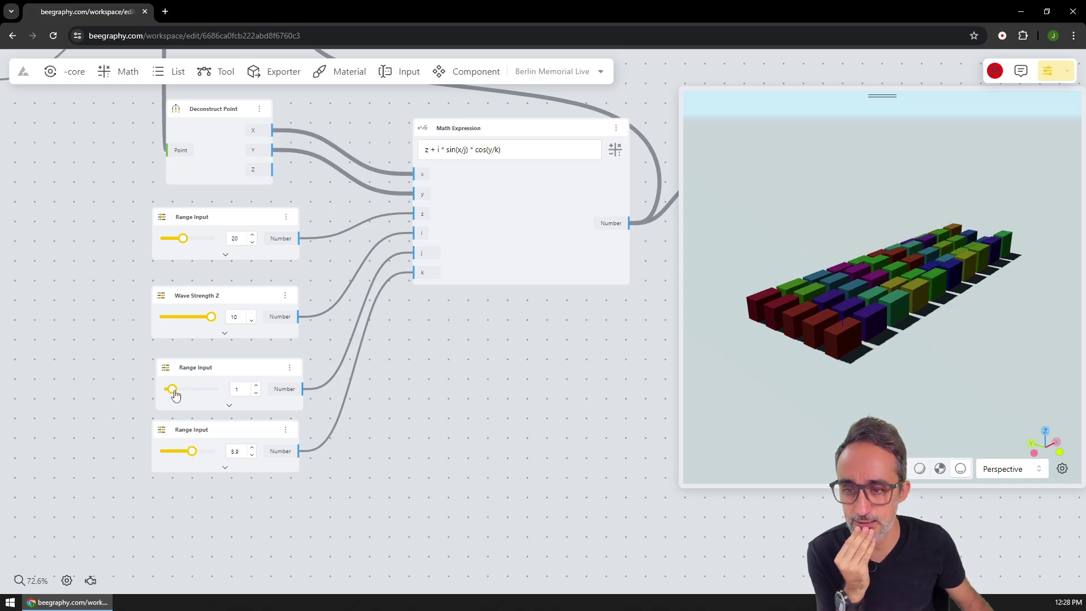
left_click_drag(172, 388, 201, 395)
left_click_drag(194, 451, 178, 453)
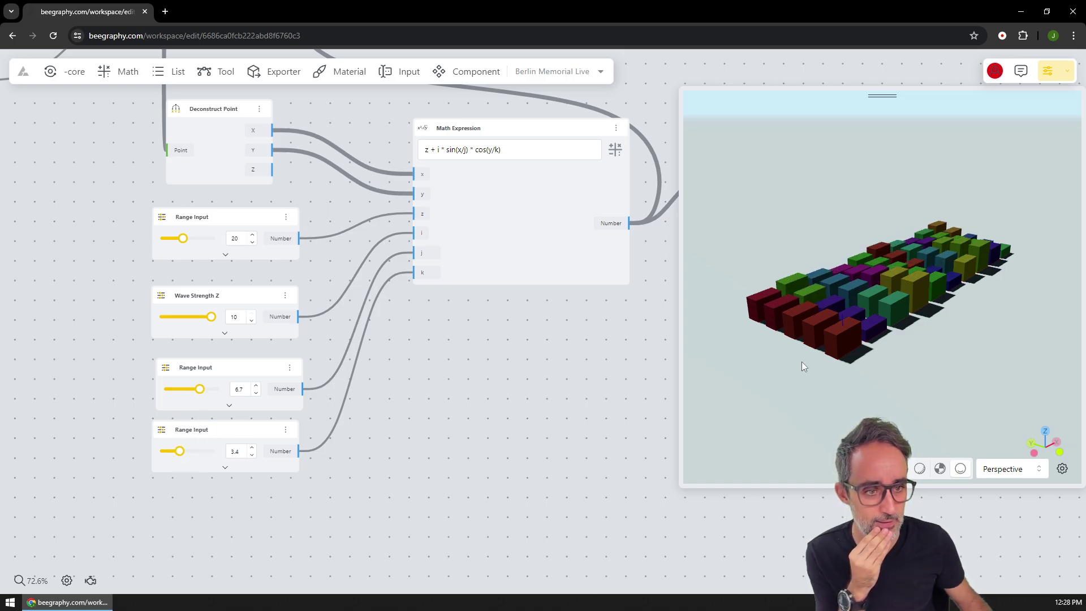
left_click_drag(895, 346, 948, 359)
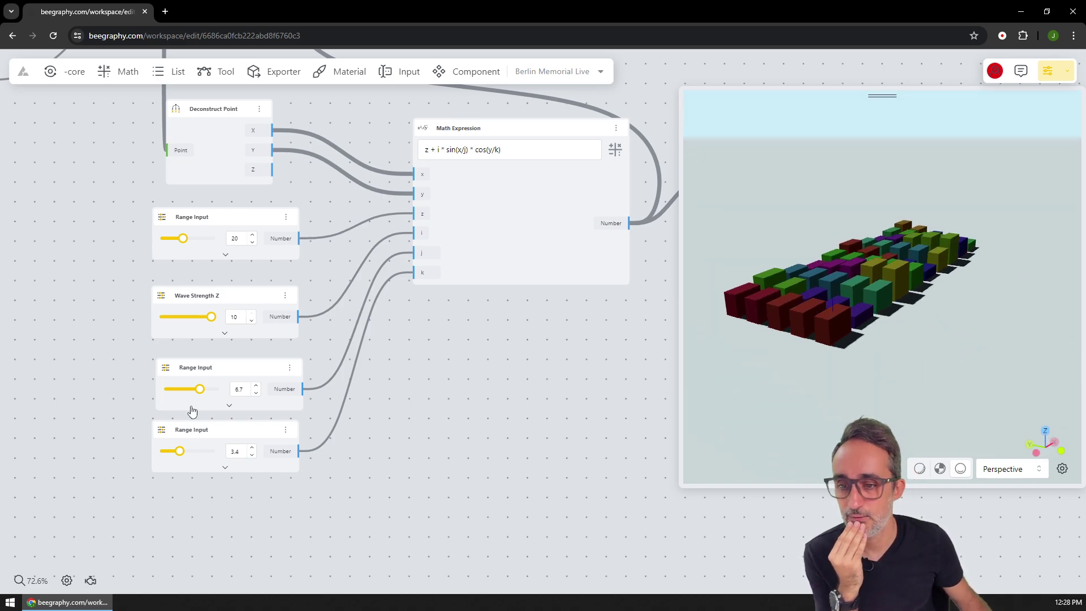
left_click_drag(199, 389, 186, 394)
left_click_drag(179, 451, 186, 454)
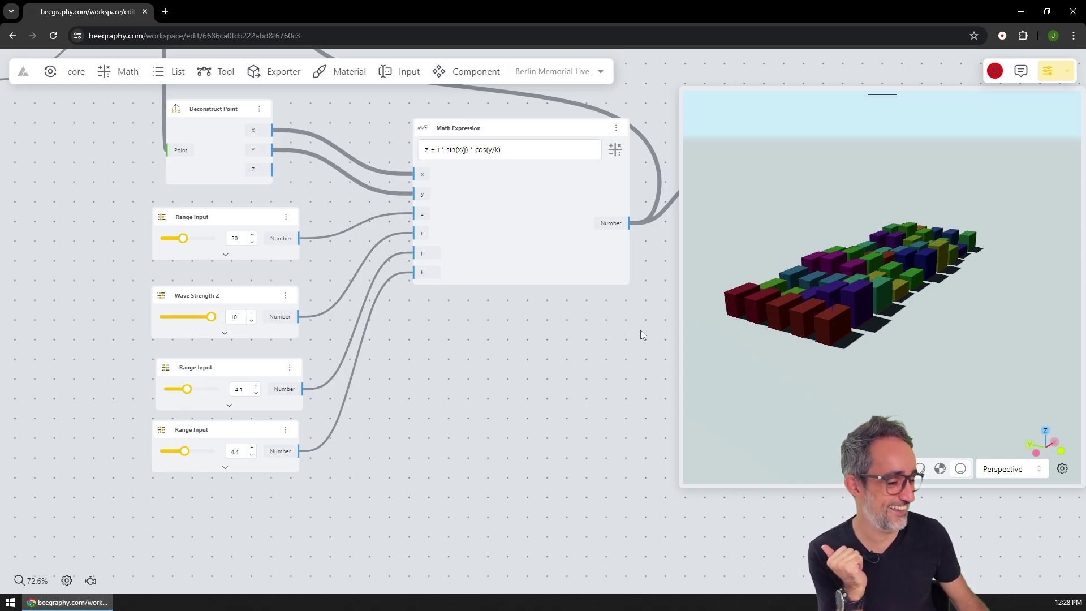
left_click_drag(931, 365, 911, 389)
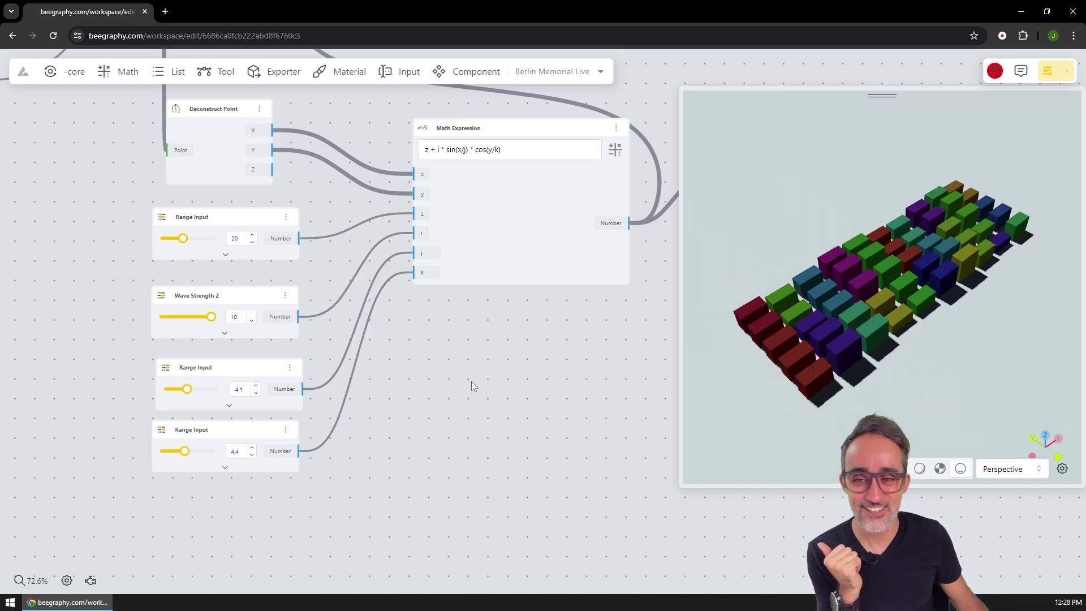
Set the X Count of the rectangular grid to 15 in the Grid Parameters group
scroll(432, 378, "down", 3)
scroll(170, 184, "down", 2)
scroll(342, 221, "up", 3)
left_click_drag(341, 220, 337, 354)
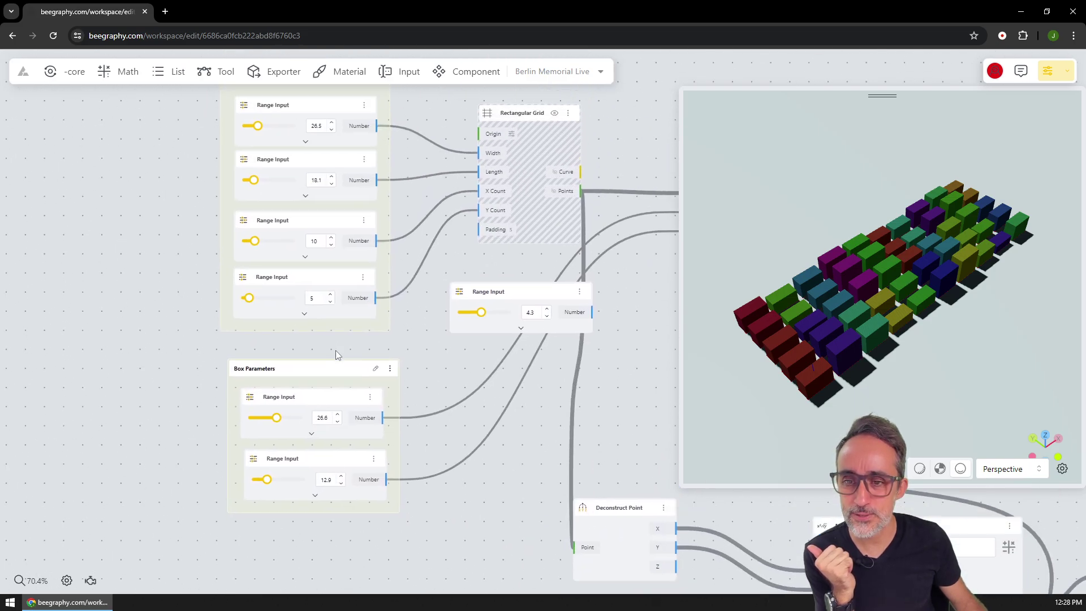
scroll(315, 399, "up", 1)
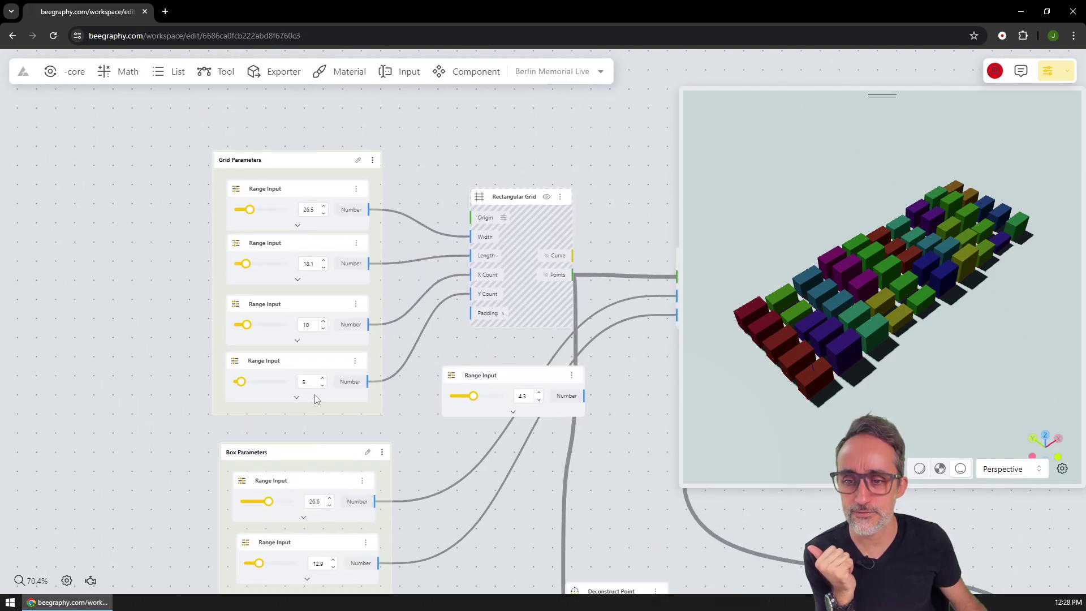
double_click(301, 324)
type("15")
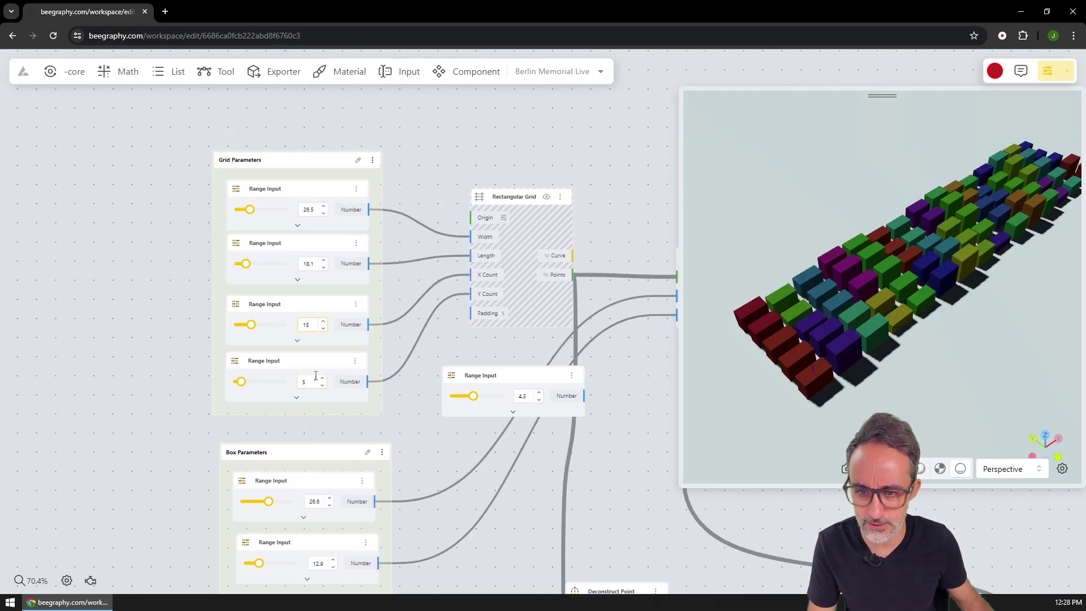
Try to set the grid's Y Count to 120 and check the box layout in the 3D preview
double_click(306, 382)
type("120")
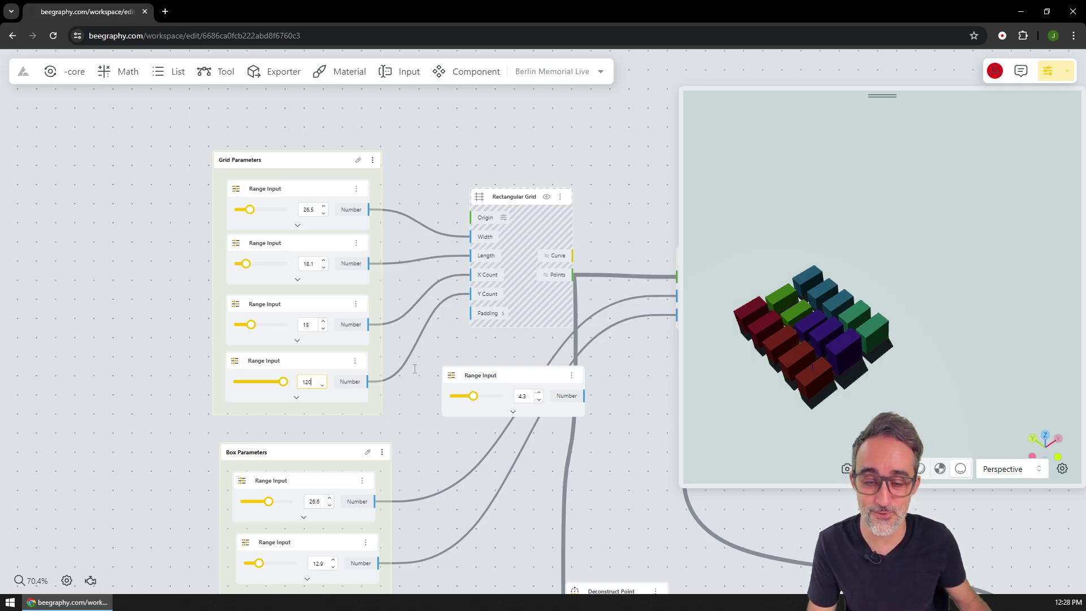
left_click(403, 336)
scroll(402, 337, "down", 1)
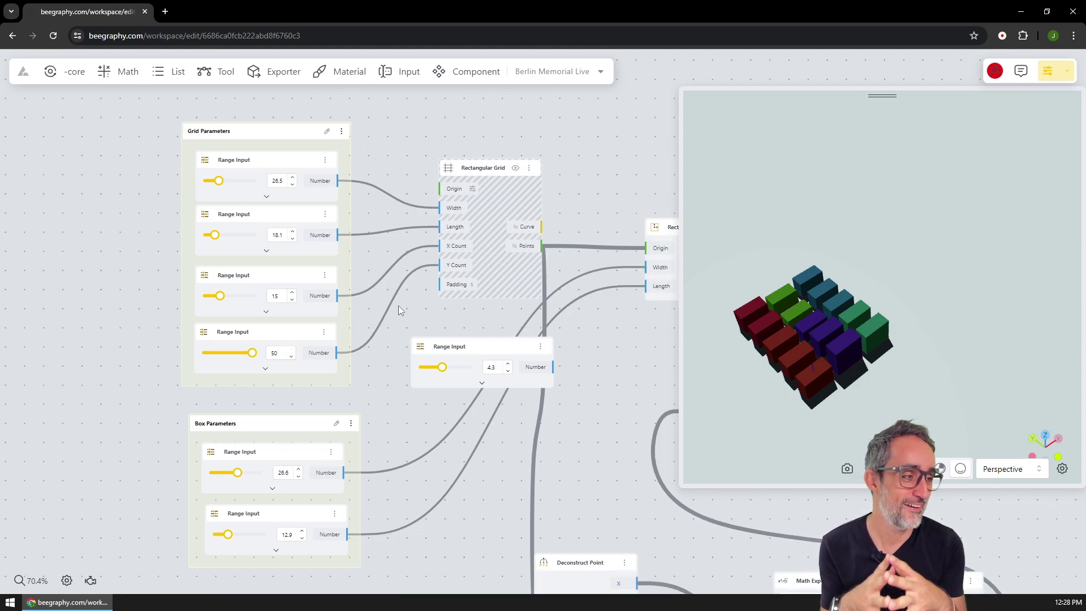
scroll(399, 308, "down", 1)
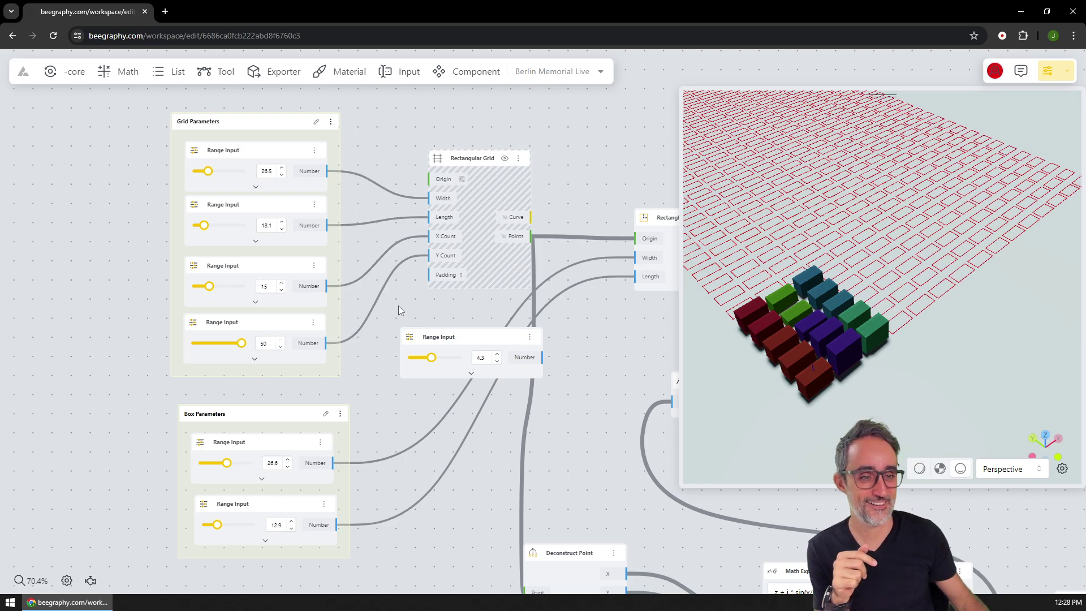
left_click_drag(899, 346, 907, 367)
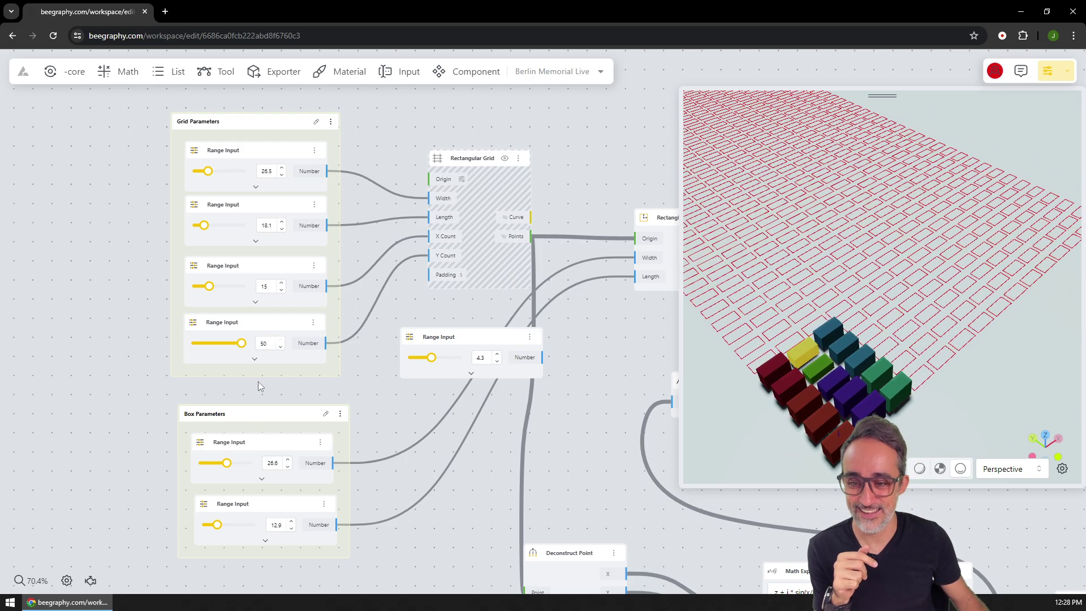
Set the grid's Y Count to 10 and view the enlarged field of boxes from another angle
double_click(264, 343)
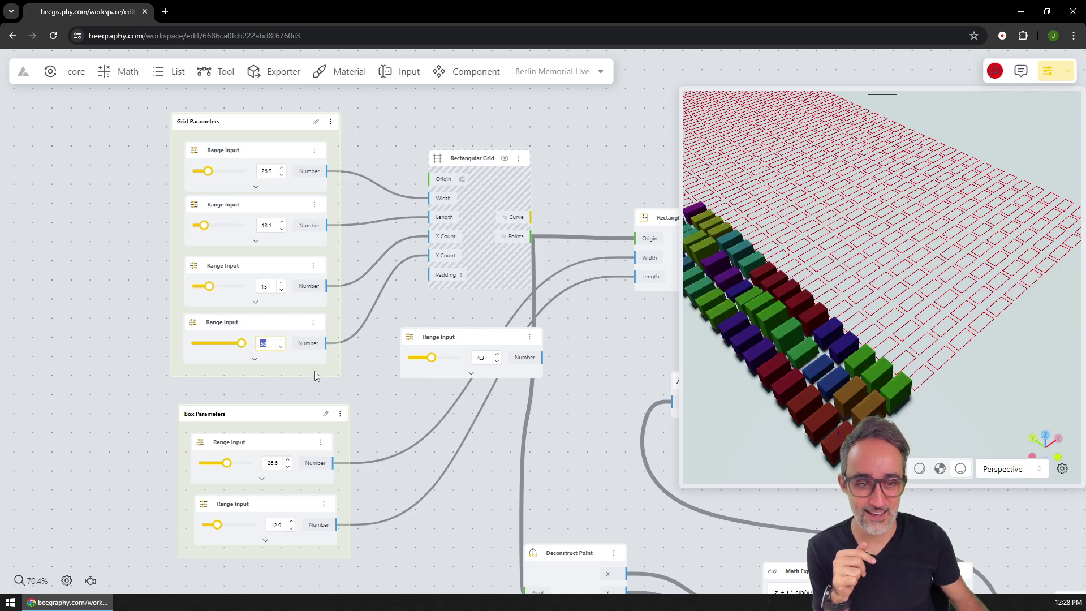
type("10")
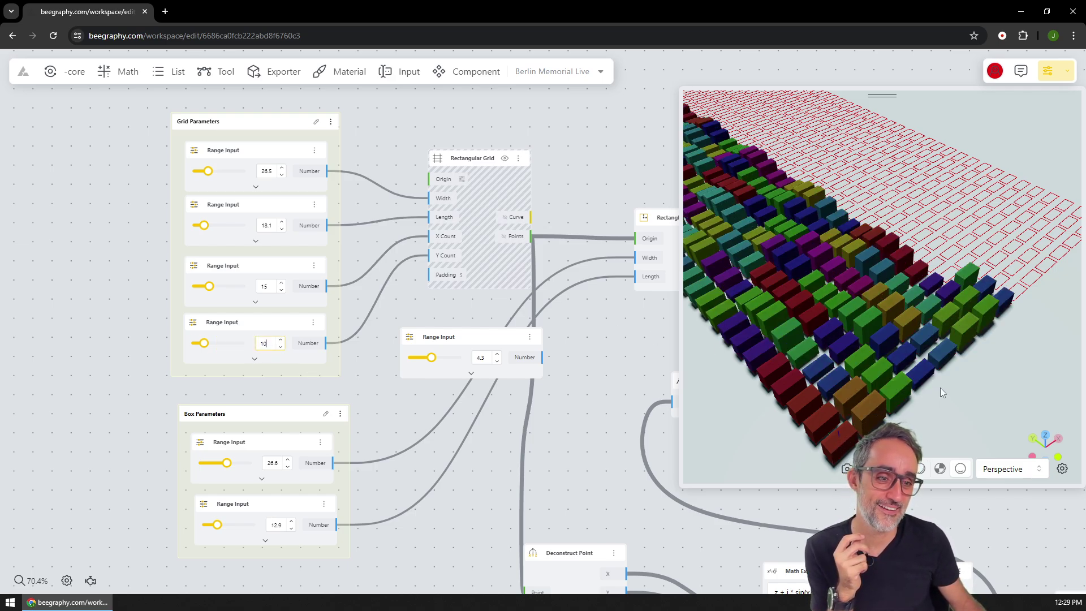
left_click_drag(939, 423, 800, 423)
scroll(492, 394, "down", 6)
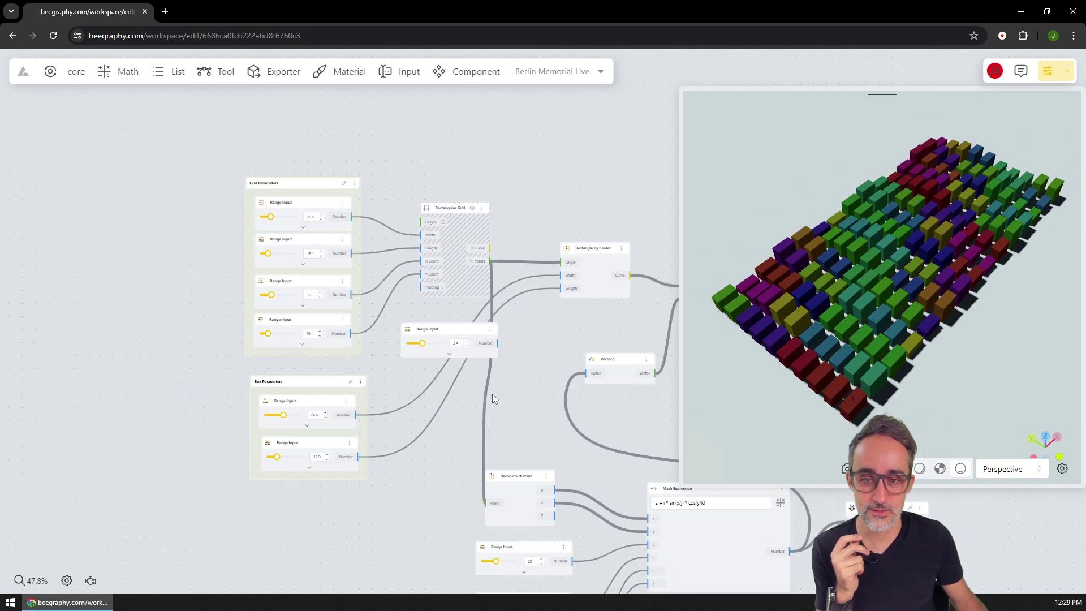
Delete the unconnected Range Input node lying between the parameter groups and the Rectangle By Center node
left_click_drag(487, 351, 360, 321)
left_click_drag(272, 276, 287, 313, "alt")
key("Delete")
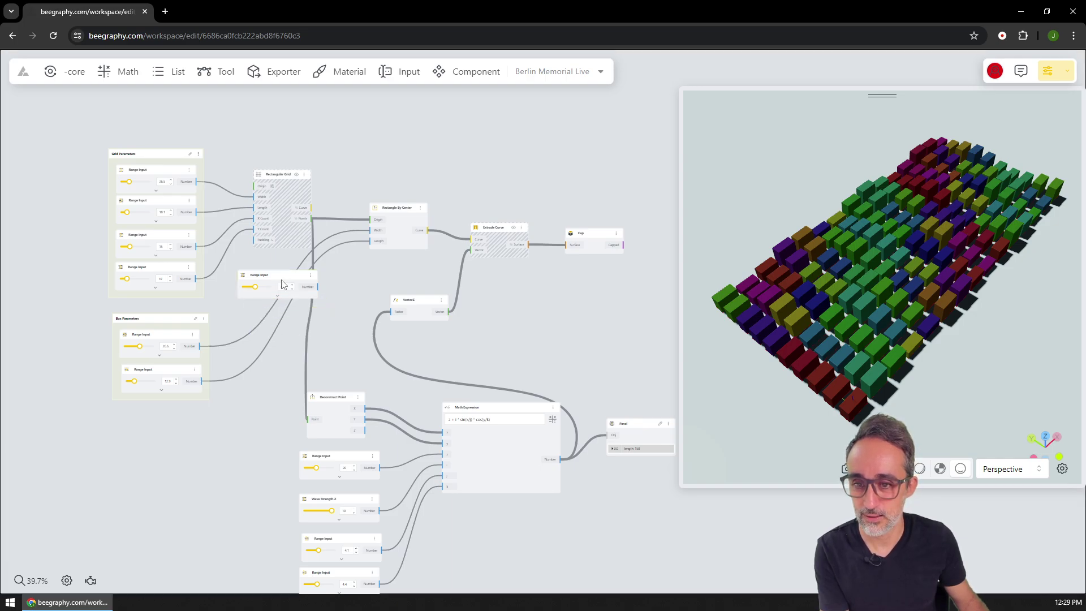
scroll(402, 303, "down", 1)
left_click_drag(402, 303, 438, 335)
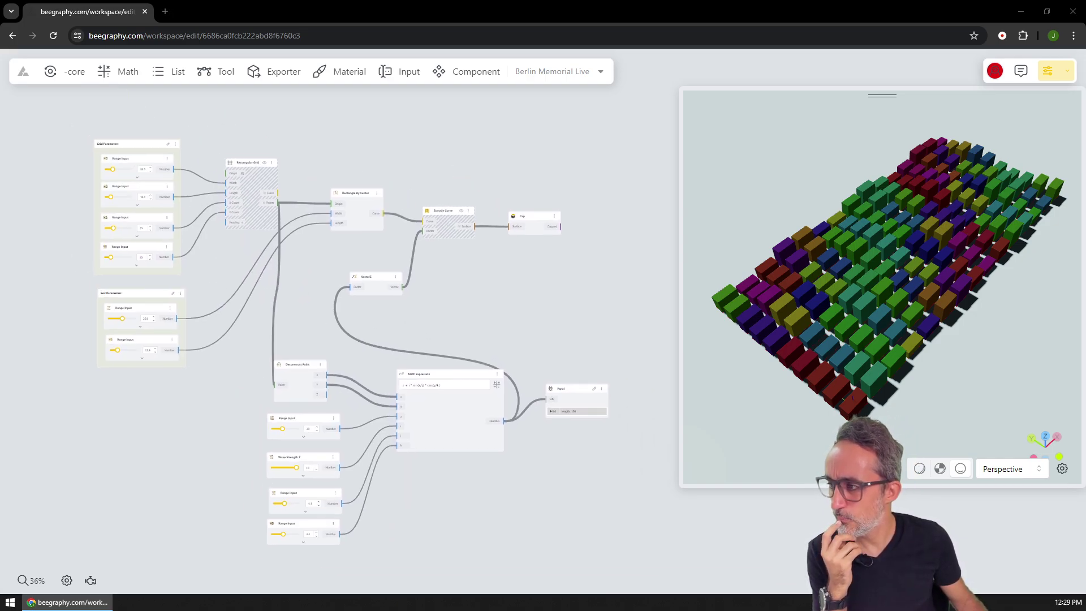
Add an Apply Material node after the Cap node and connect the Capped output to its Geometry input
scroll(521, 280, "up", 5)
scroll(522, 279, "up", 2)
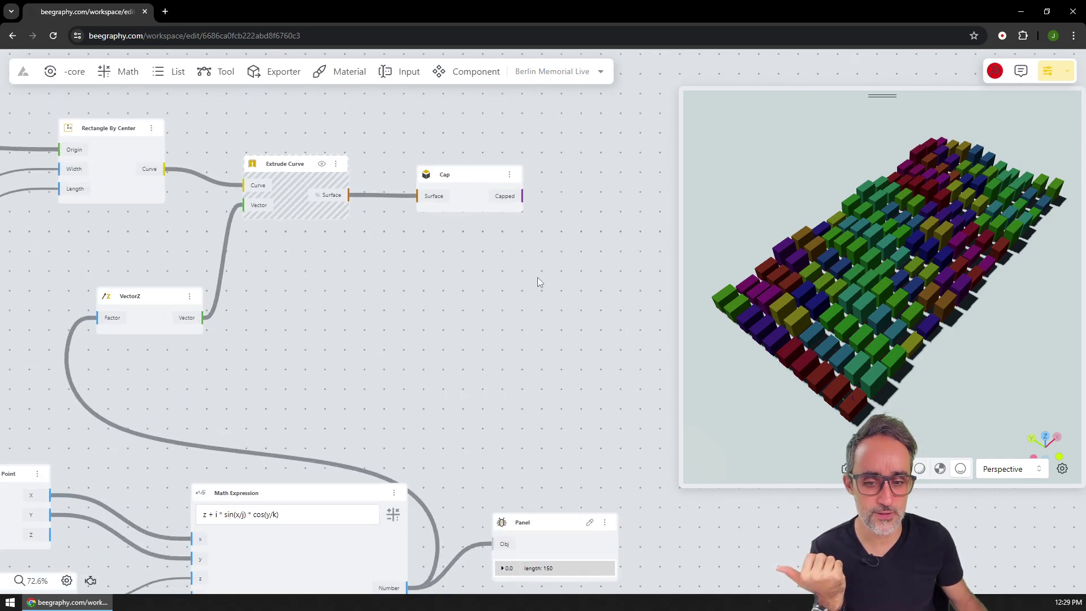
scroll(509, 311, "right", 2)
scroll(483, 379, "up", 2)
scroll(483, 379, "right", 1)
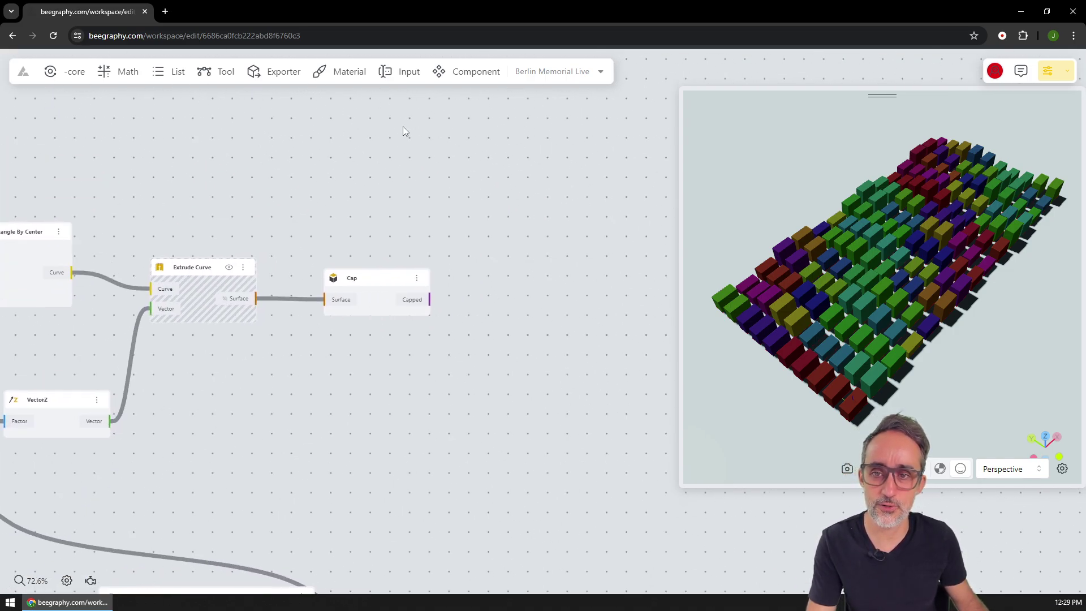
left_click(349, 71)
left_click(326, 119)
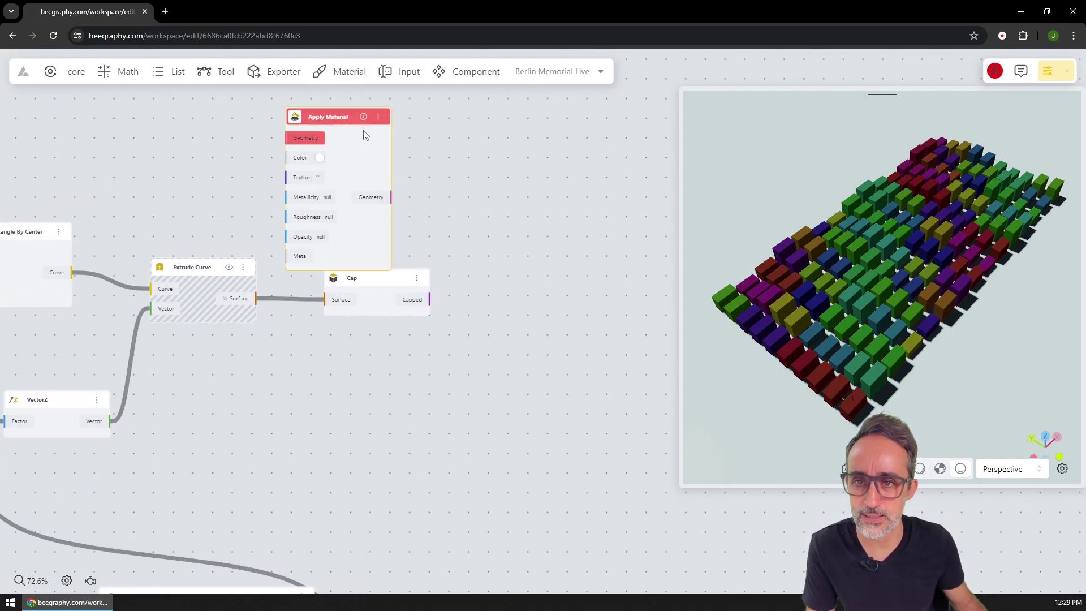
left_click_drag(329, 118, 497, 300)
Add a Color Picker set to grey #bababa and connect it to the Color input of Apply Material
double_click(375, 368)
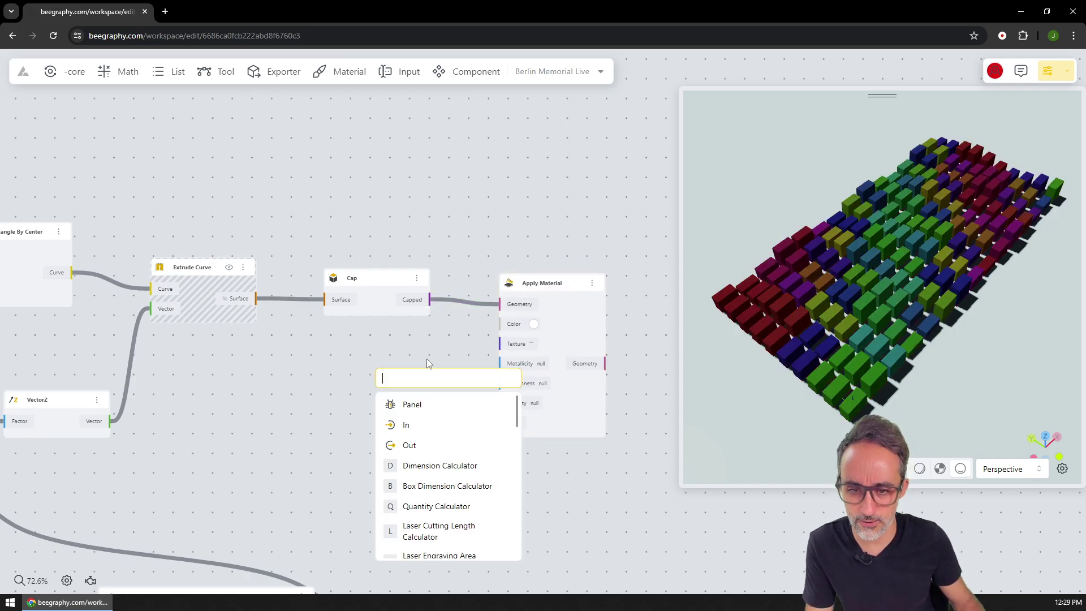
type("color")
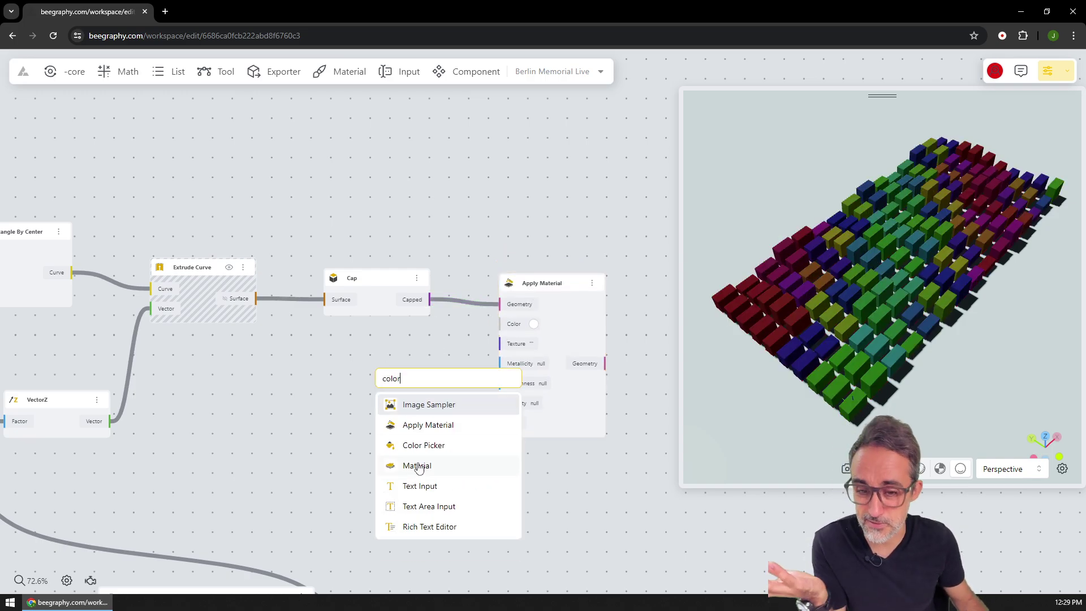
left_click(424, 445)
left_click(397, 389)
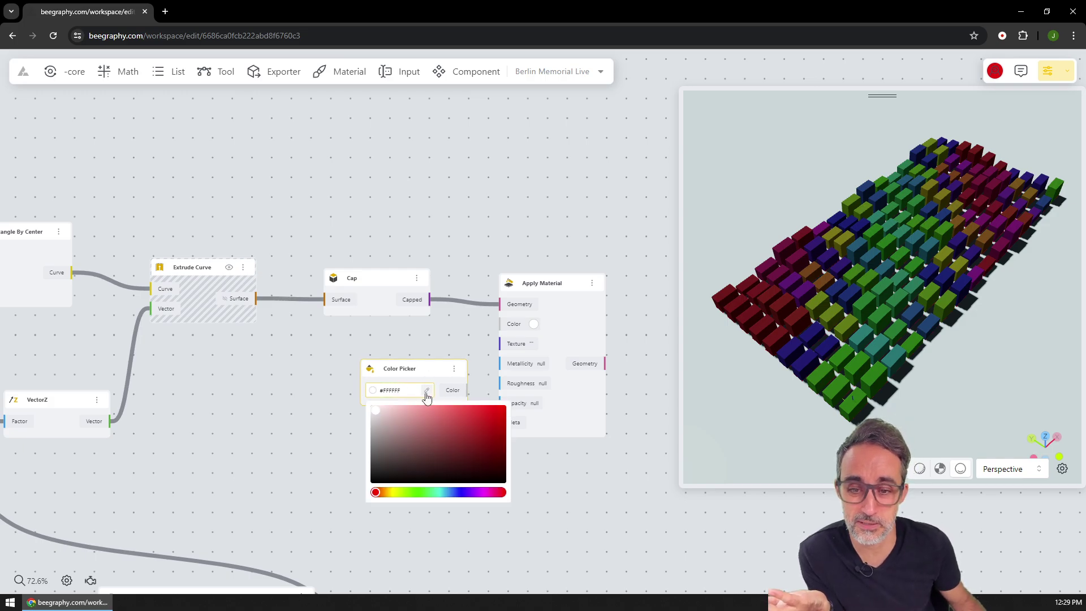
left_click(376, 428)
left_click(454, 377)
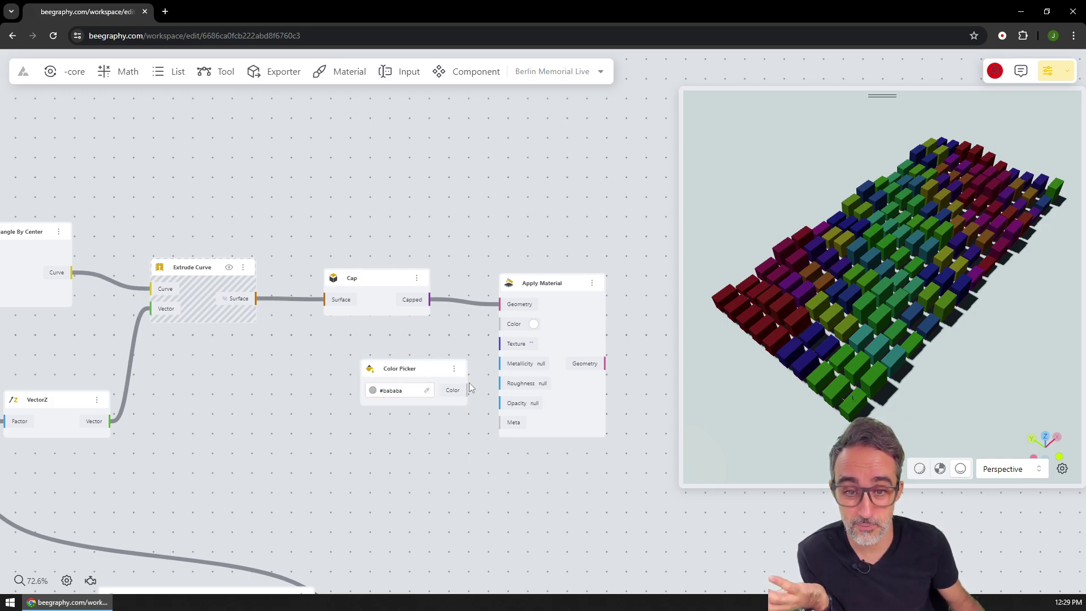
scroll(470, 382, "up", 3)
left_click_drag(524, 304, 523, 299)
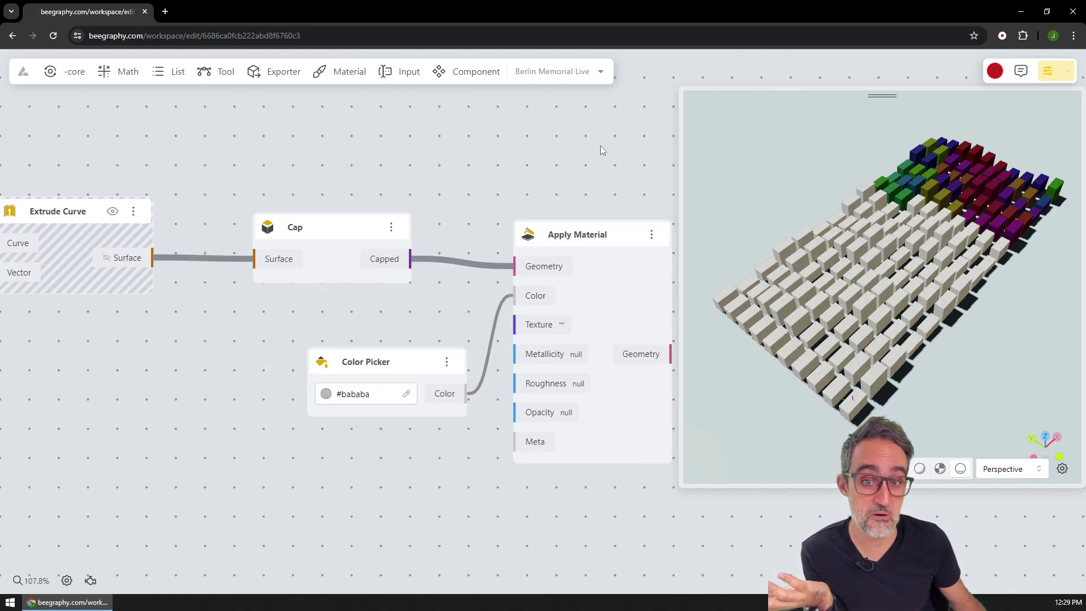
Hide the preview geometry of the Rectangle By Center node
mouse_move(933, 376)
left_mouse_down()
mouse_move(918, 376)
mouse_move(920, 366)
left_mouse_up()
scroll(350, 215, "left", 3)
scroll(296, 248, "down", 3)
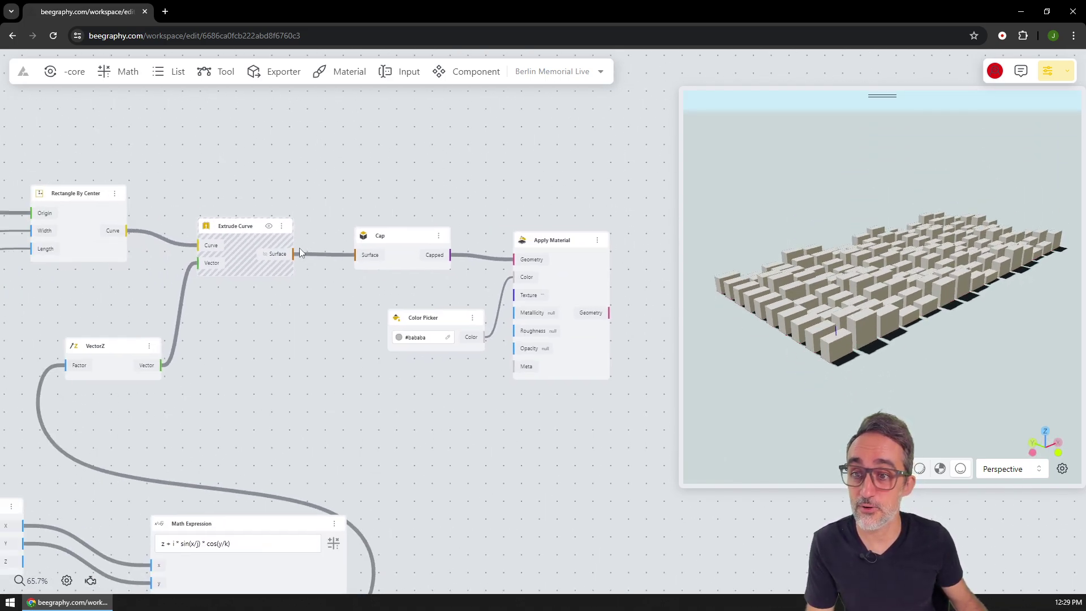
scroll(226, 232, "left", 2)
left_click(156, 218)
left_click(180, 212)
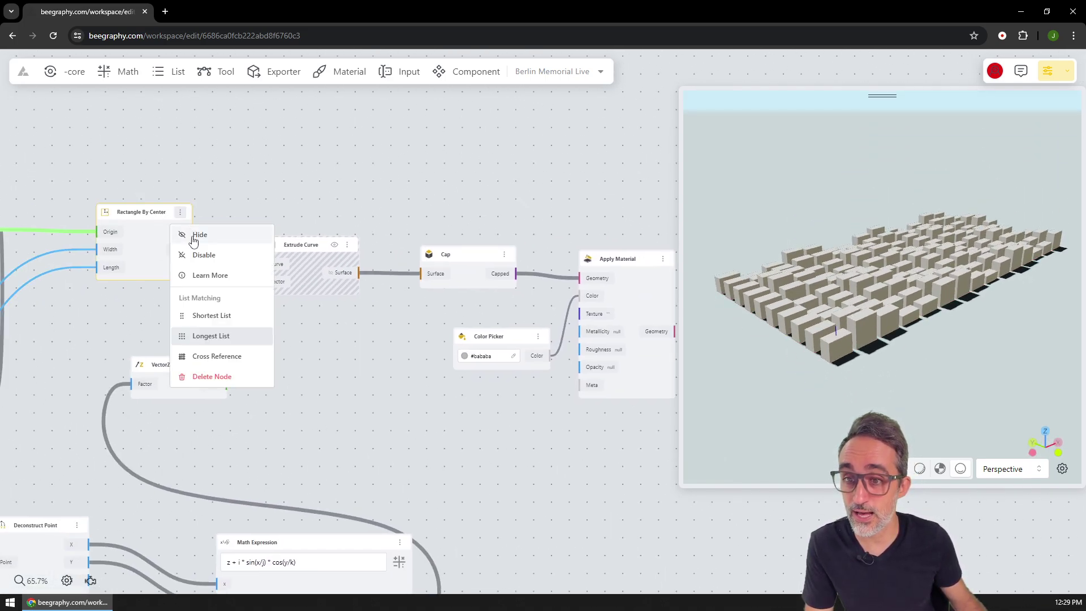
left_click(193, 235)
Review the complete node graph and examine the grey field of boxes from several angles in the 3D preview
scroll(305, 167, "left", 2)
scroll(350, 175, "down", 2)
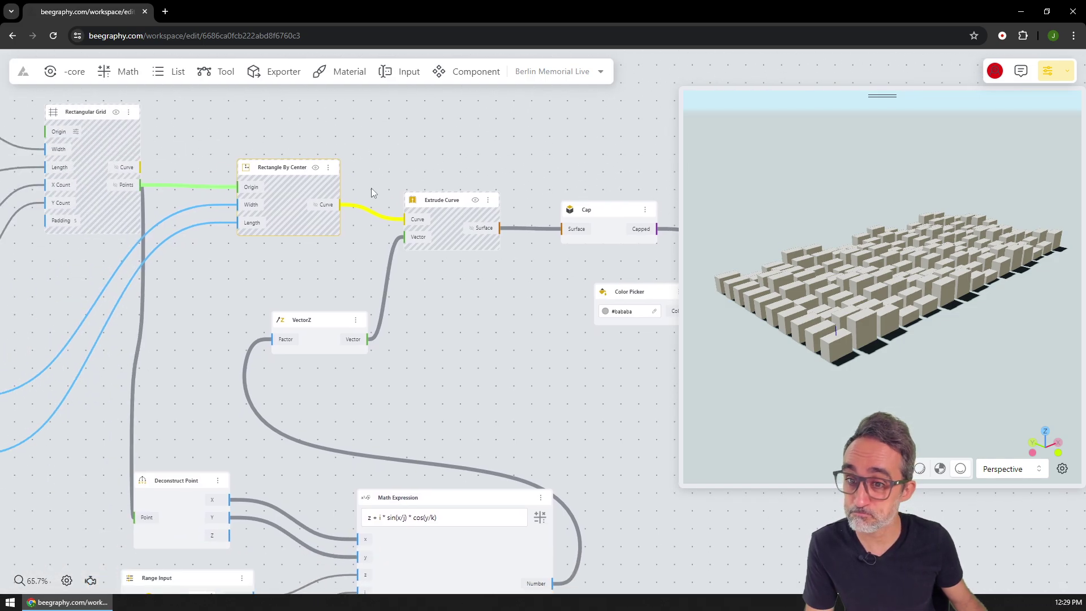
scroll(420, 257, "down", 4)
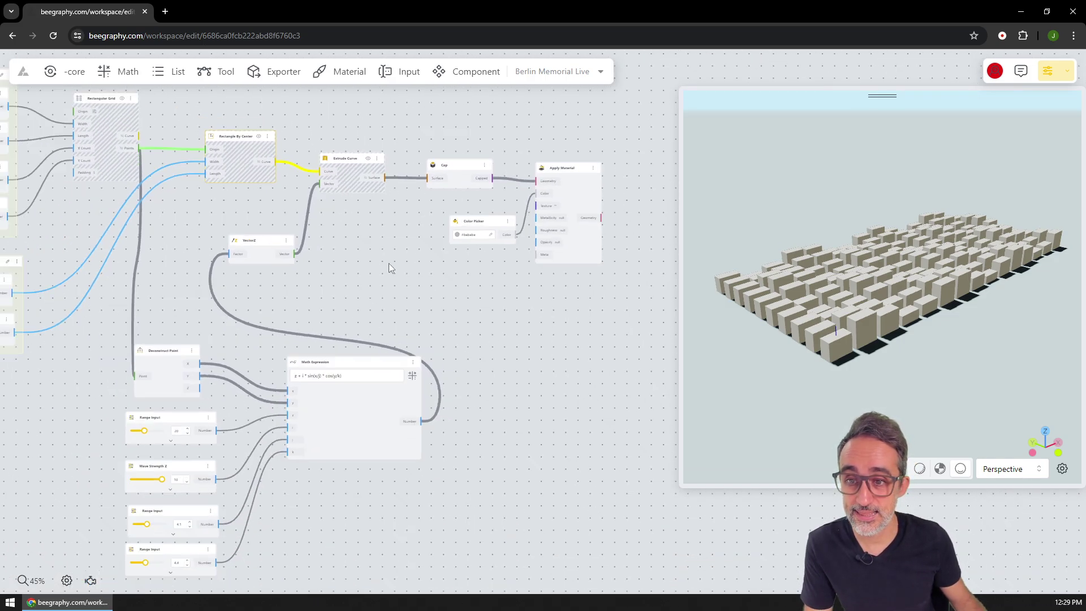
scroll(419, 311, "right", 2)
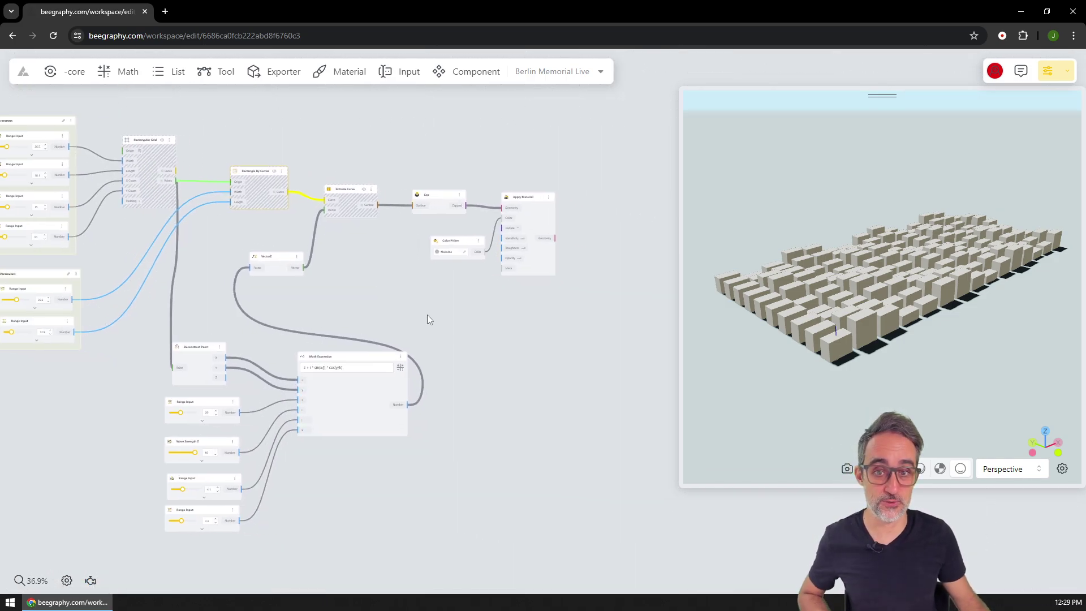
scroll(436, 322, "left", 3)
scroll(864, 371, "up", 3)
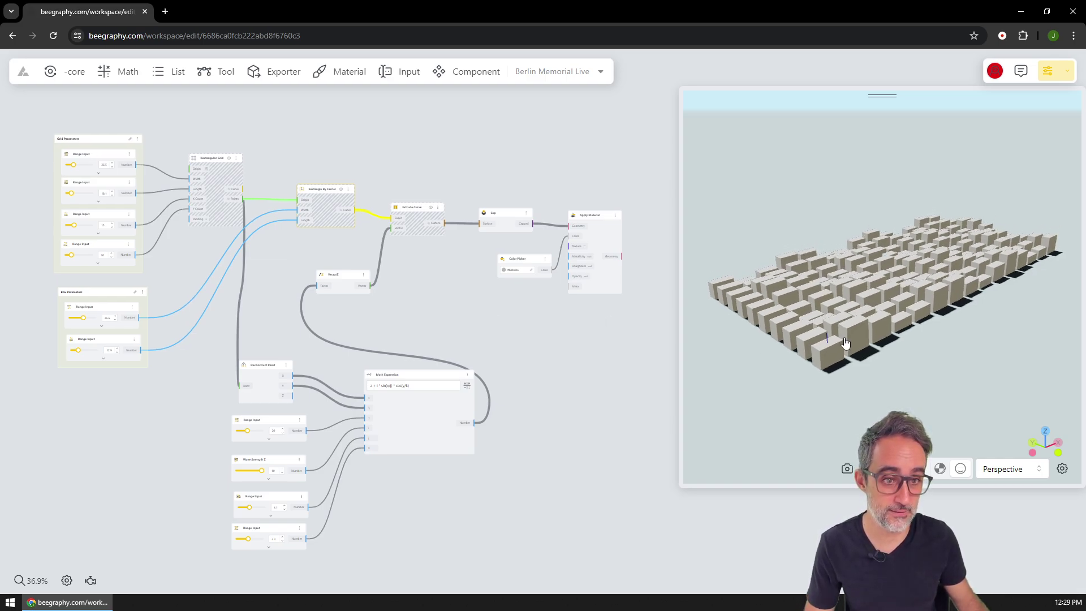
left_click_drag(864, 371, 899, 365)
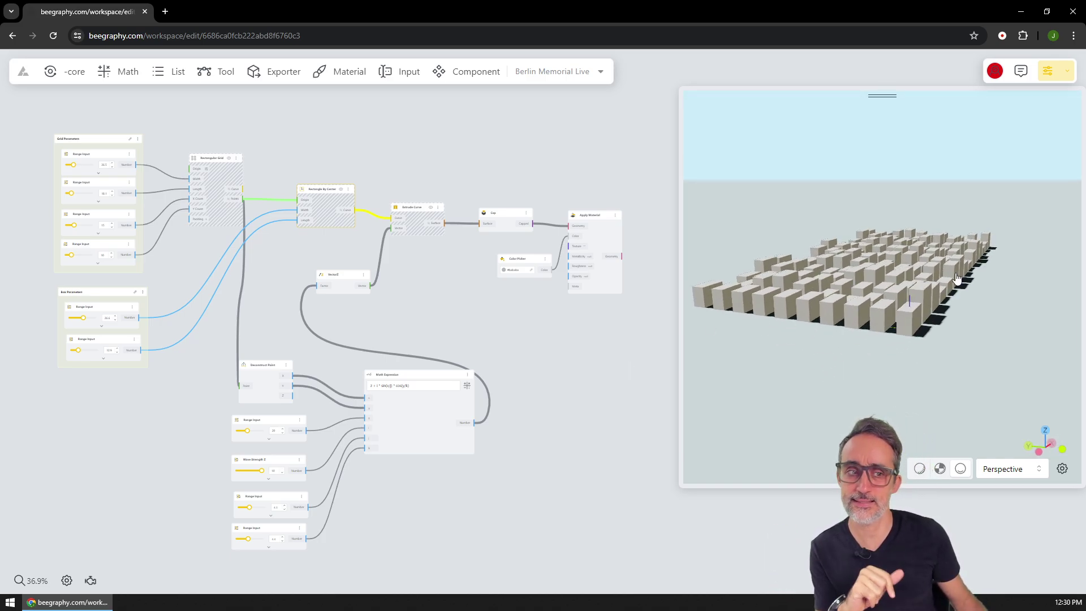
left_click_drag(979, 269, 983, 309)
left_click_drag(477, 327, 490, 320)
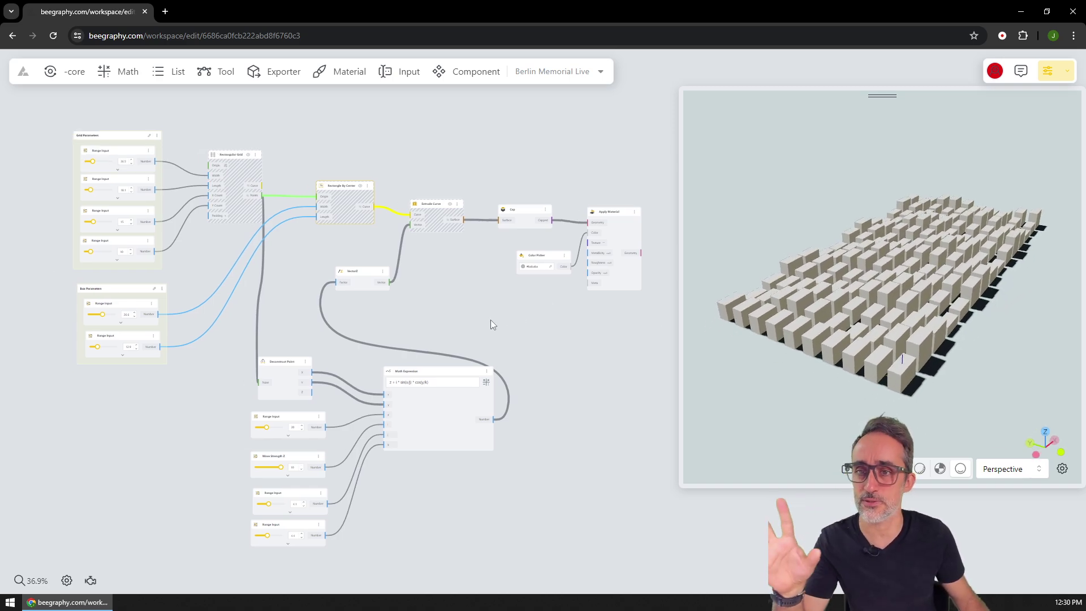